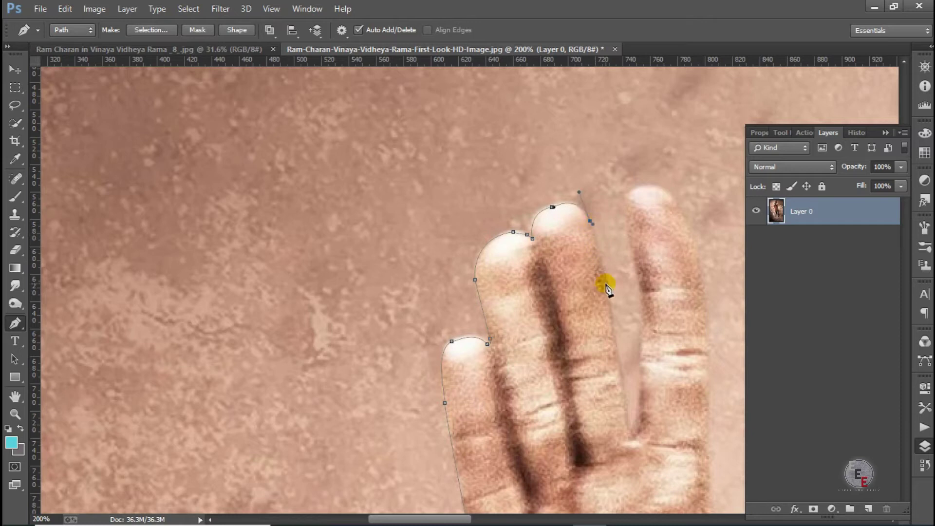
Continue the pen path from the middle finger around the index finger and down its outer side
scroll(642, 420, up, 3)
click(624, 335)
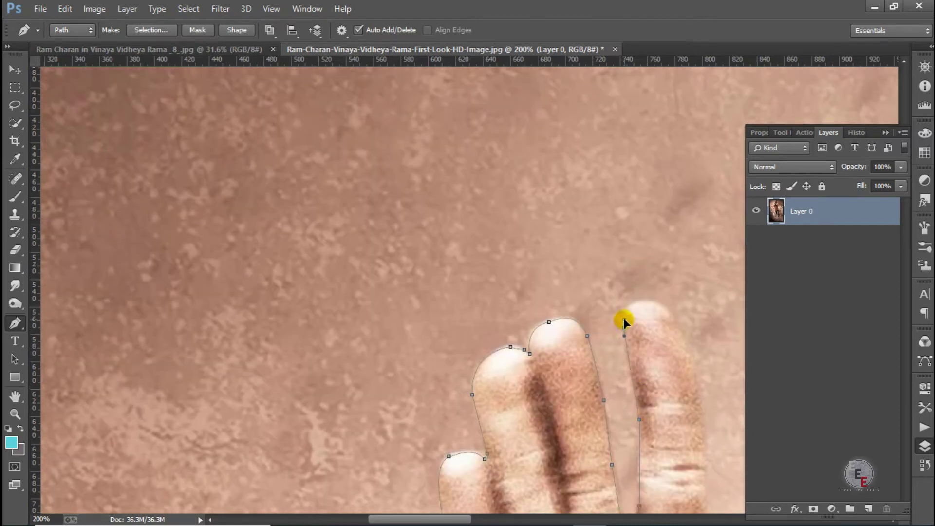
click(709, 442)
scroll(682, 371, down, 8)
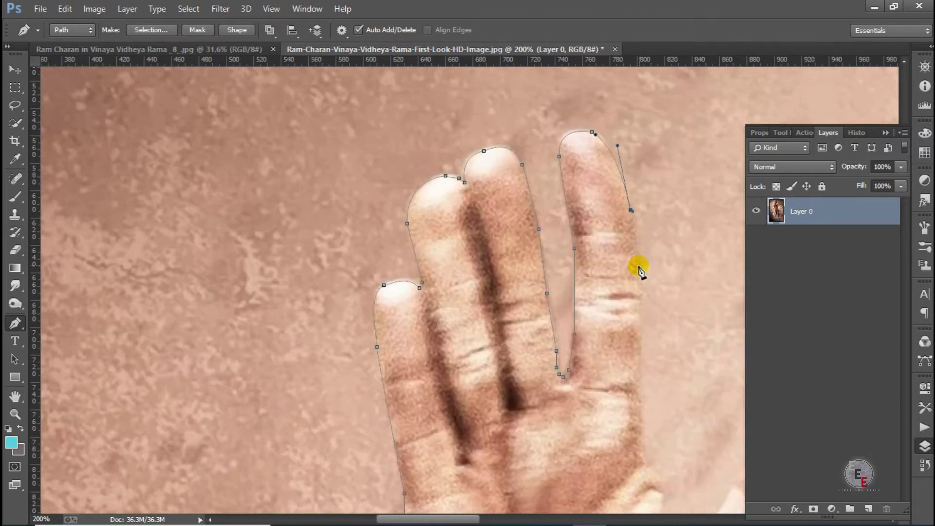
click(628, 292)
click(636, 352)
Trace the pen path through the web between index finger and thumb and over the thumb's tip
click(582, 294)
click(593, 318)
click(606, 366)
click(635, 369)
scroll(648, 356, right, 5)
click(478, 319)
click(515, 280)
mouse_move(591, 282)
mouse_down()
mouse_move(603, 309)
mouse_move(592, 285)
mouse_up()
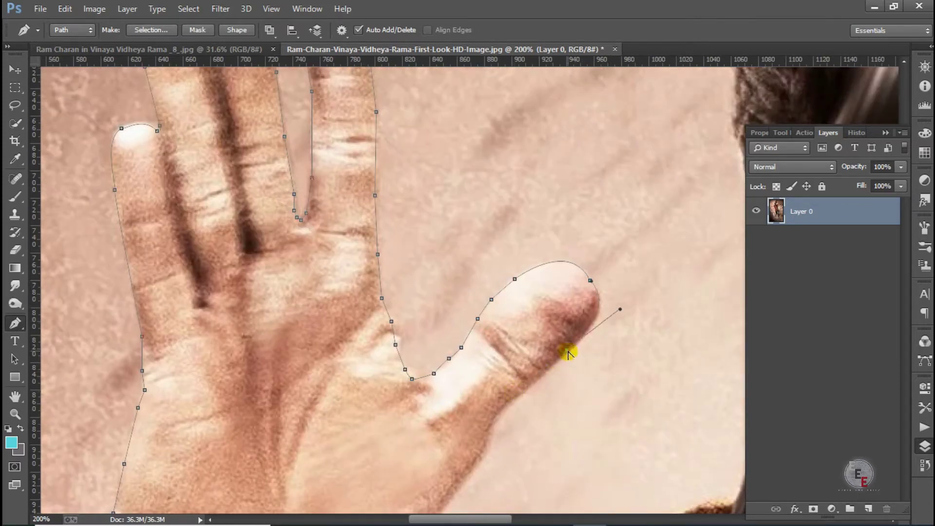
Extend the pen path along the thumb's underside and inner arm to the shoulder area
drag(487, 446, 526, 160)
click(481, 245)
click(613, 262)
click(661, 270)
click(735, 214)
Trace the pen path along the figure's hair up to where it meets the blurred weapon
drag(735, 215, 511, 296)
click(568, 276)
drag(636, 90, 528, 294)
drag(584, 139, 495, 320)
click(578, 204)
Trace the blurred weapon's near edge upward, cross above the canvas, and start down its far edge
drag(664, 142, 536, 330)
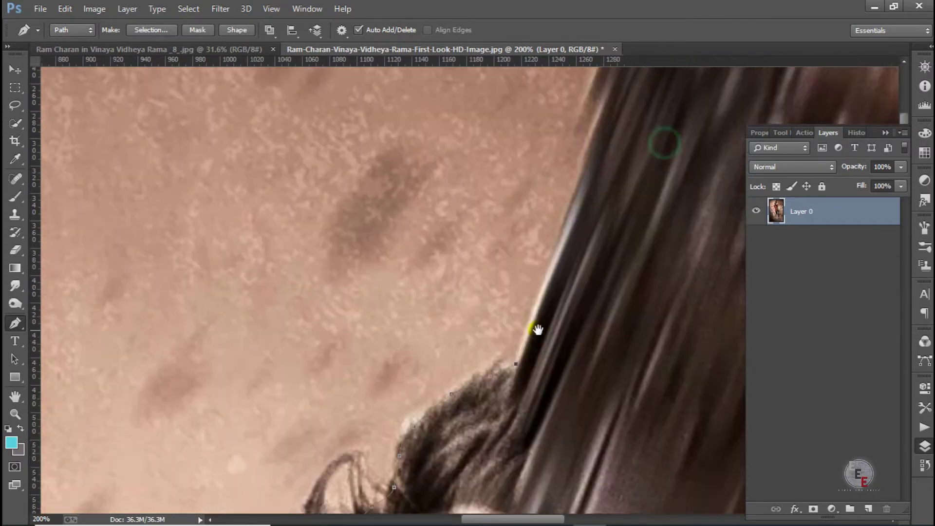
click(587, 190)
click(730, 143)
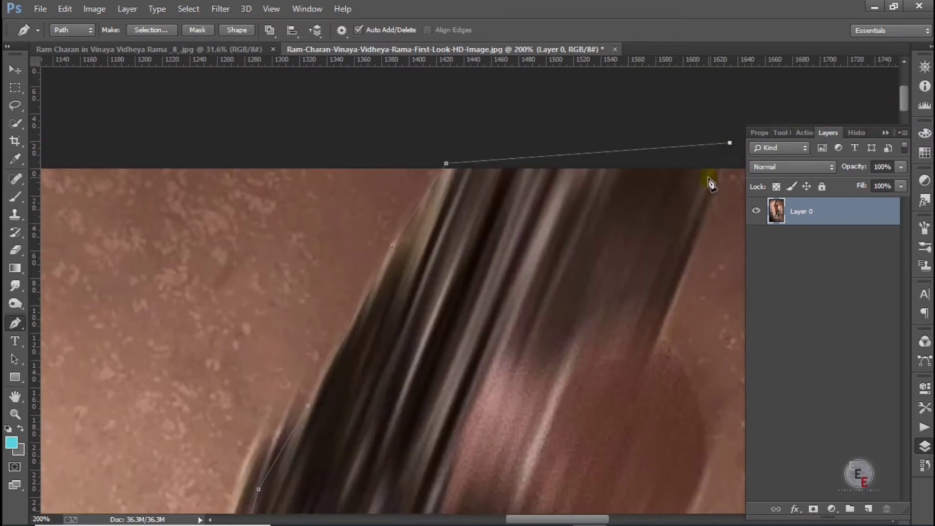
click(658, 340)
drag(658, 340, 436, 161)
Extend the pen path down the far edge of the blurred weapon and onto the side of the head
click(471, 361)
drag(497, 273, 622, 196)
click(445, 424)
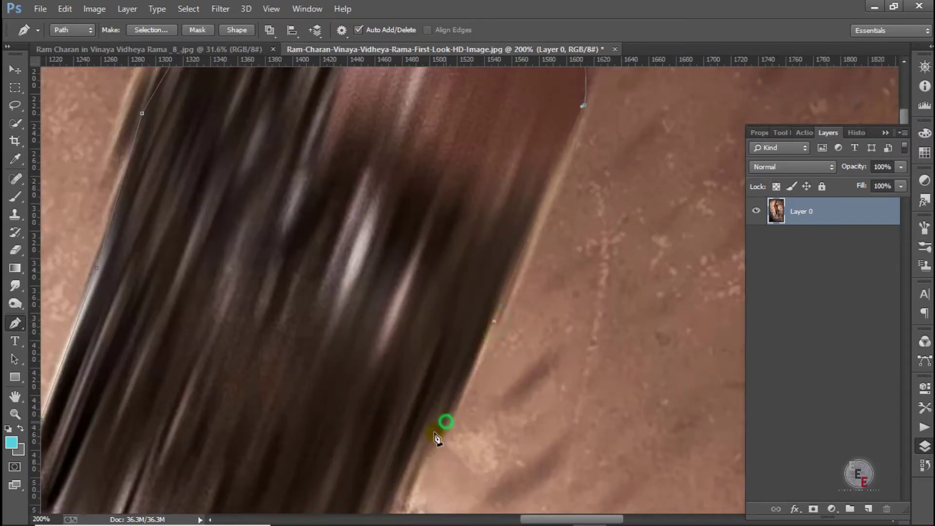
drag(445, 424, 502, 73)
click(539, 265)
drag(539, 265, 565, 159)
Outline the ear and neck with the pen path and continue along the top of the shirt's shoulder
drag(576, 291, 570, 142)
click(570, 261)
drag(573, 332, 425, 328)
click(425, 327)
click(619, 319)
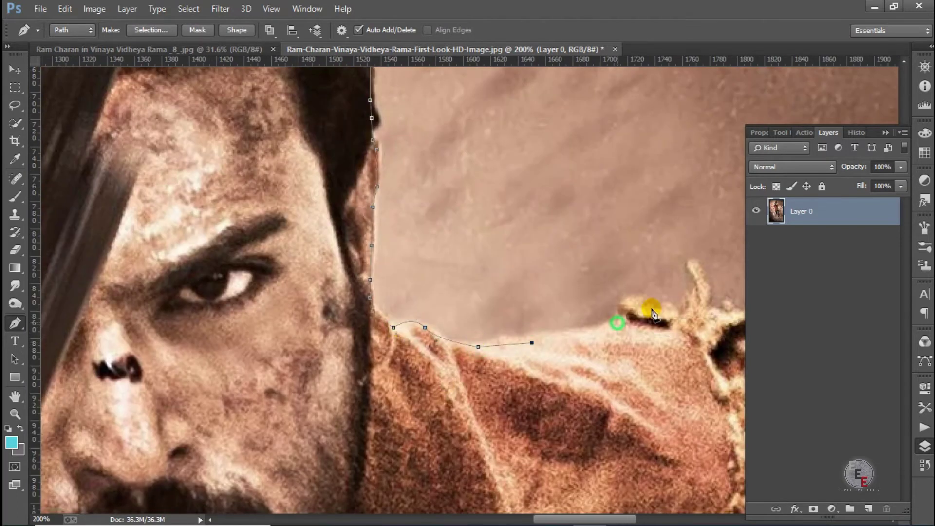
Trace the pen path around the shirt's frayed shoulder seam and onto the bare upper arm
drag(648, 307, 426, 253)
click(505, 265)
click(548, 377)
click(592, 428)
drag(601, 428, 395, 255)
click(459, 268)
click(533, 277)
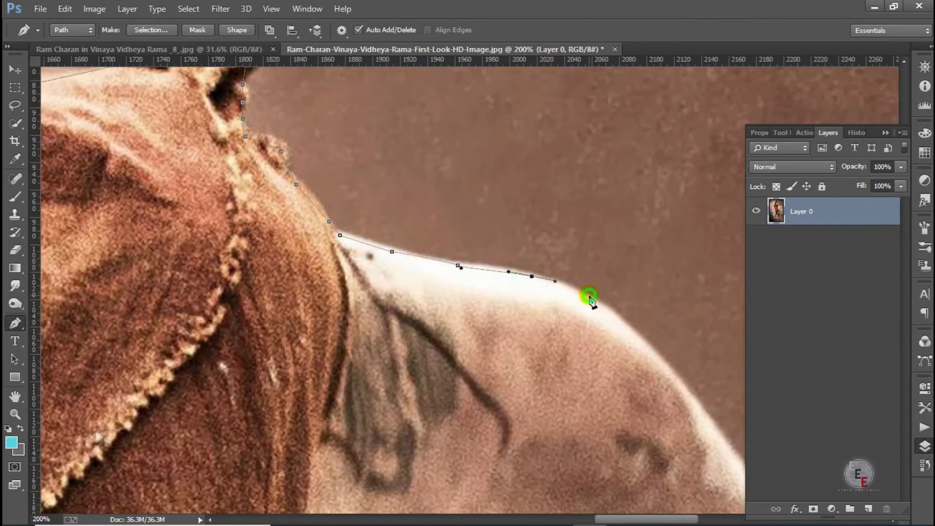
Extend the pen path along the upper edge of the outstretched arm toward the hand
drag(591, 299, 370, 161)
click(575, 282)
drag(641, 359, 439, 147)
click(491, 241)
click(540, 242)
drag(611, 240, 633, 281)
click(661, 332)
Outline the top and tip of the pointed object in the outstretched hand and start back along its underside
drag(747, 425, 292, 360)
click(405, 369)
drag(660, 374, 496, 285)
mouse_move(518, 313)
mouse_down()
mouse_move(675, 398)
mouse_move(524, 317)
mouse_up()
click(638, 397)
drag(285, 360, 378, 395)
click(280, 371)
click(233, 374)
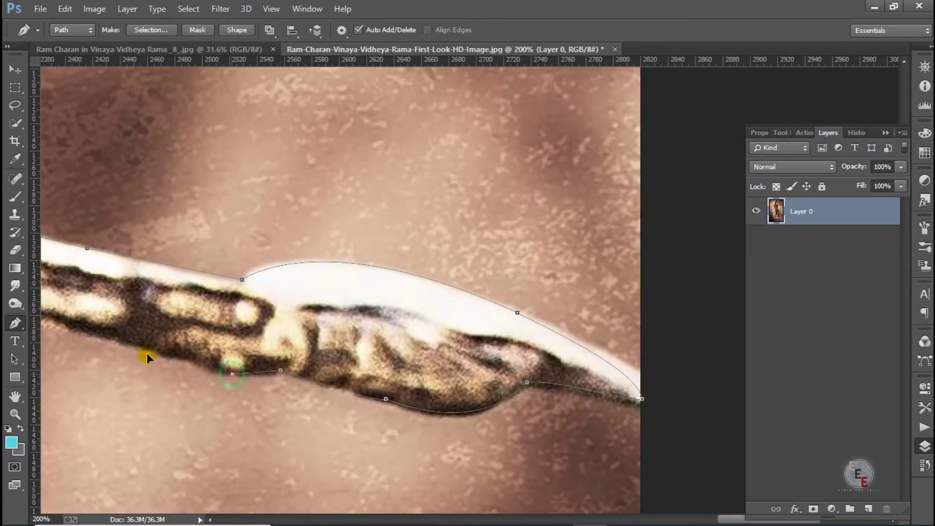
Trace the pen path back along the underside of the pointed object and outstretched arm toward the body
click(134, 344)
drag(132, 341, 562, 368)
drag(464, 351, 453, 349)
click(146, 250)
drag(219, 271, 675, 340)
click(533, 319)
click(427, 257)
click(189, 201)
Continue the pen path down the figure's side and the outer edge of the trouser leg
drag(303, 73, 393, 244)
click(435, 325)
click(487, 243)
drag(541, 423, 520, 357)
click(551, 476)
drag(528, 344, 520, 357)
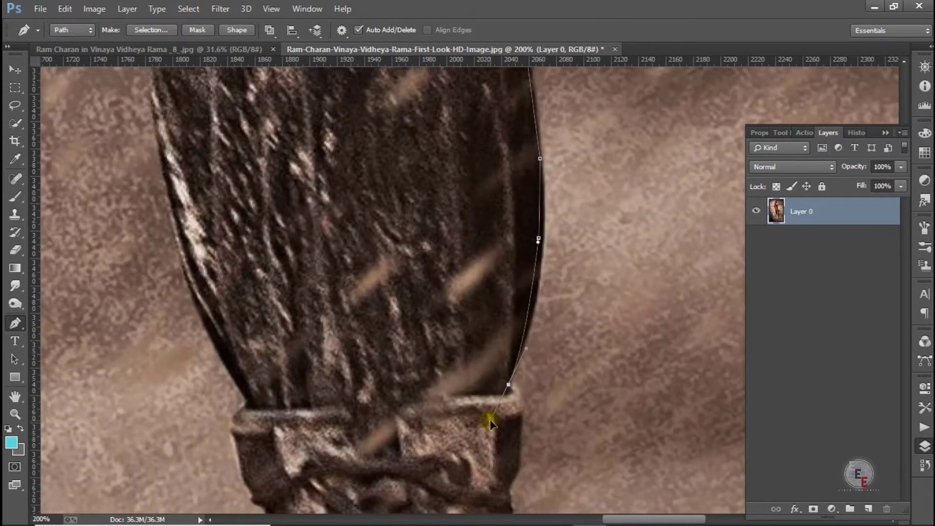
Trace the pen path from the trouser cuff down the outer edge of the footwear toward the toe
drag(518, 407, 526, 202)
click(528, 266)
drag(530, 448, 528, 184)
click(547, 365)
drag(547, 365, 570, 244)
click(669, 434)
drag(670, 433, 596, 209)
click(622, 304)
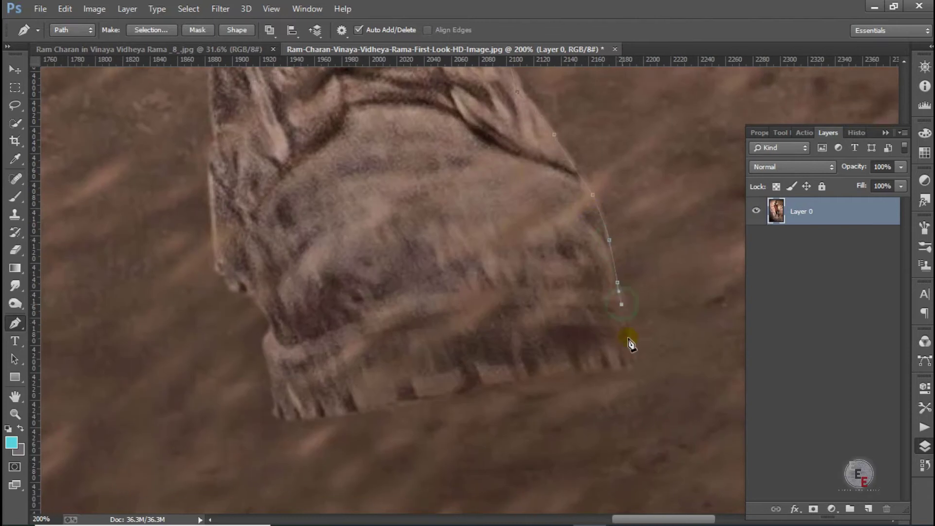
Trace the pen path up the opposite edge of the footwear to the lower leg
click(218, 250)
drag(217, 250, 299, 483)
click(295, 382)
click(291, 229)
click(278, 207)
click(270, 128)
drag(271, 127, 371, 400)
click(366, 296)
Extend the pen path up the inner edge of the standing leg with closely spaced anchor points
drag(398, 98, 421, 384)
click(397, 384)
click(389, 362)
click(375, 341)
click(366, 301)
click(365, 285)
drag(374, 260, 411, 407)
click(372, 160)
Trace the pen path around the underside of the bent leg and up its thigh
drag(361, 119, 538, 438)
click(447, 350)
click(340, 237)
click(248, 213)
click(127, 176)
drag(127, 176, 355, 376)
click(325, 302)
click(278, 224)
Trace the pen path along the shirt's torn hem and up its side
drag(247, 100, 313, 355)
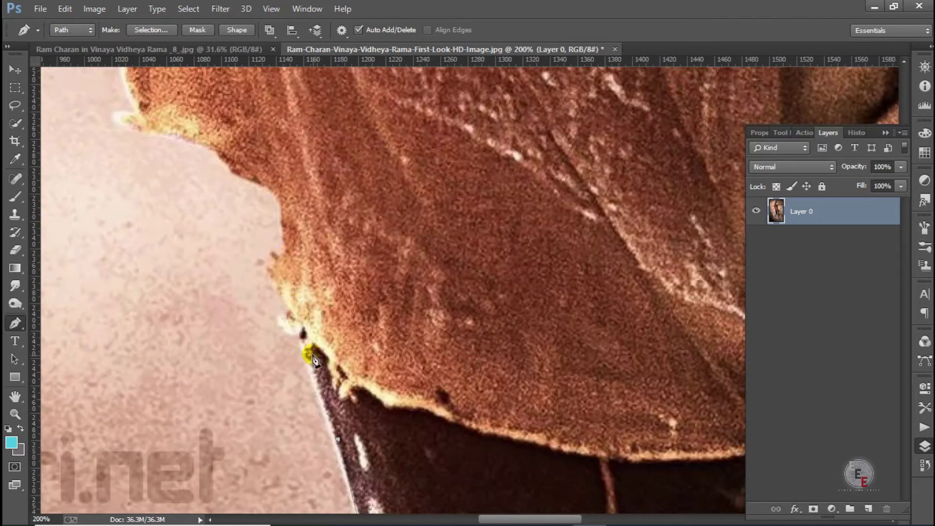
drag(280, 204, 390, 345)
click(376, 261)
drag(377, 194, 374, 359)
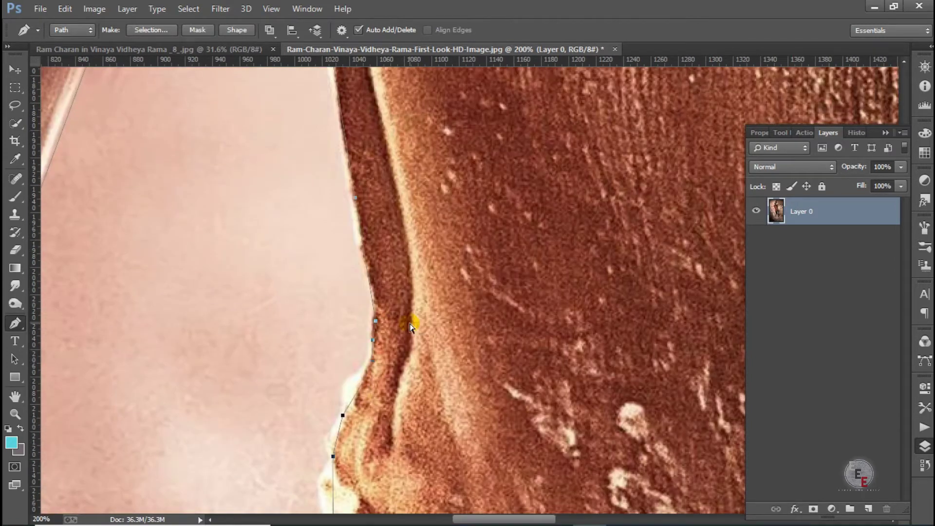
Convert the finished path into a selection and invert it to cover the background
key(ctrl+Return)
key(ctrl+0)
key(v)
key(ctrl+shift+i)
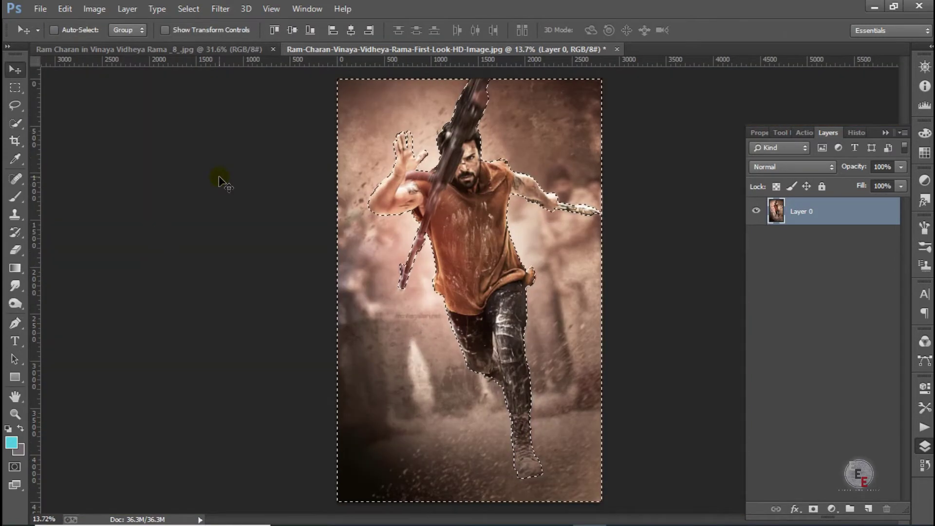
Feather the background selection by 0.5 pixels, delete the background from Layer 0 and deselect
key(shift+F6)
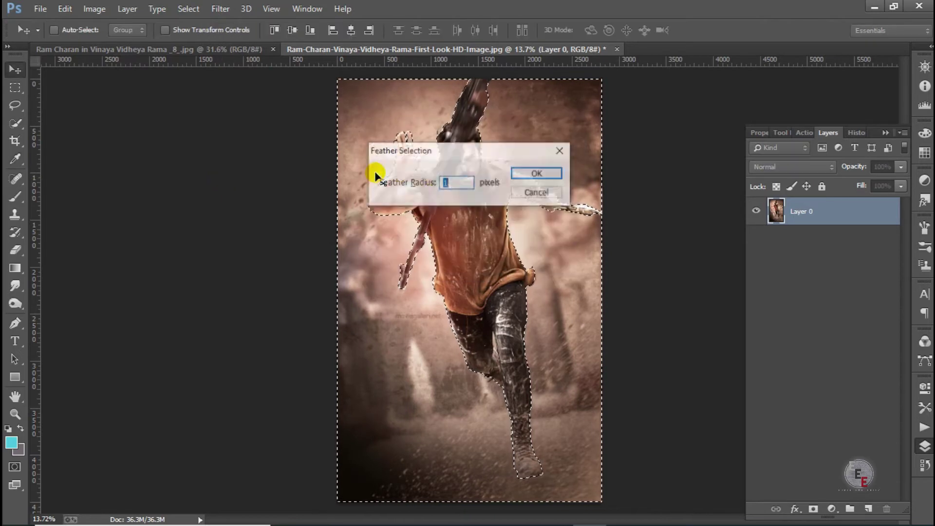
key(BackSpace)
text(0.5)
key(Return)
key(Delete)
key(ctrl+d)
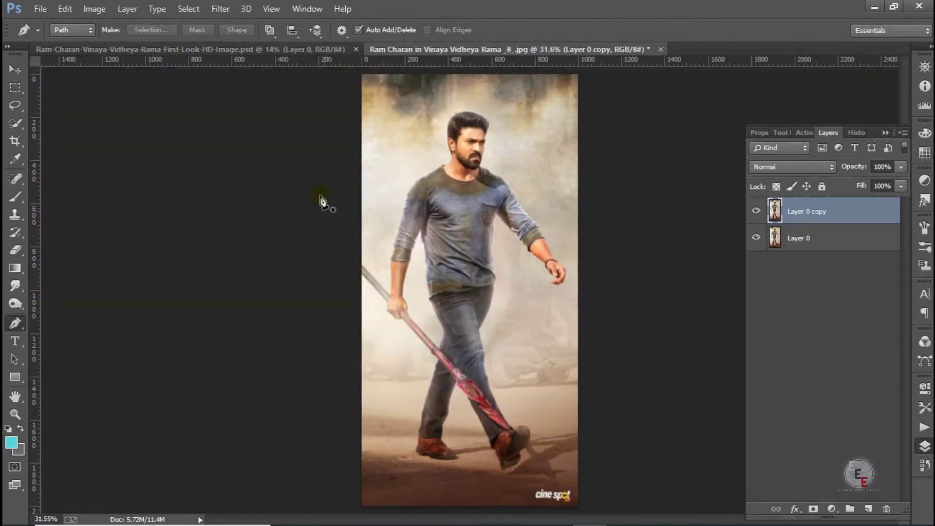
Apply Smart Sharpen to Layer 0 copy with amount 181%, radius 1.3 px and noise reduction 40%
click(220, 9)
mouse_move(248, 253)
click(446, 303)
drag(377, 253, 380, 265)
mouse_move(564, 174)
mouse_down()
mouse_move(542, 194)
mouse_move(560, 169)
mouse_up()
drag(534, 207, 562, 207)
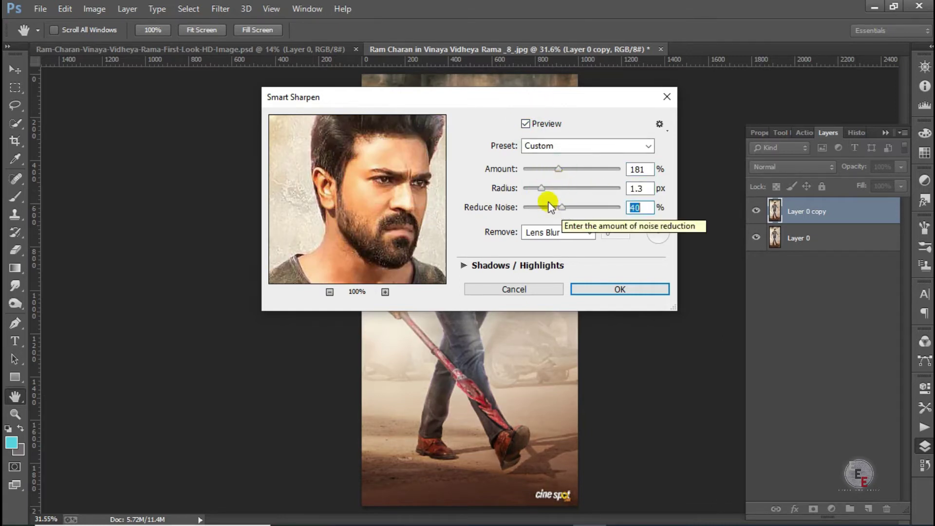
click(629, 289)
Inspect the sharpened figure up close and reduce the layer stack to a single Layer 0
key(p)
scroll(508, 209, up, 4)
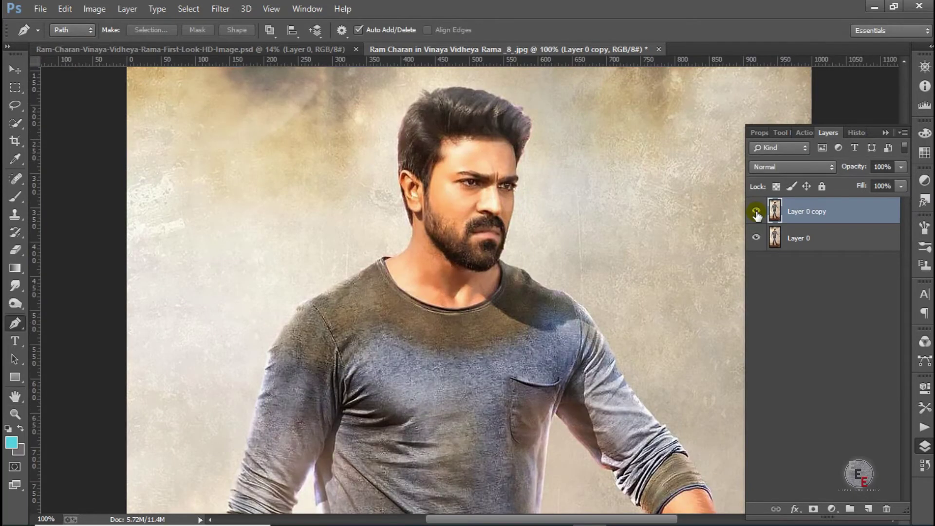
key(Delete)
Start a pen path on the walking figure's sleeve and trace it up the outer arm to the shoulder
scroll(574, 218, up, 3)
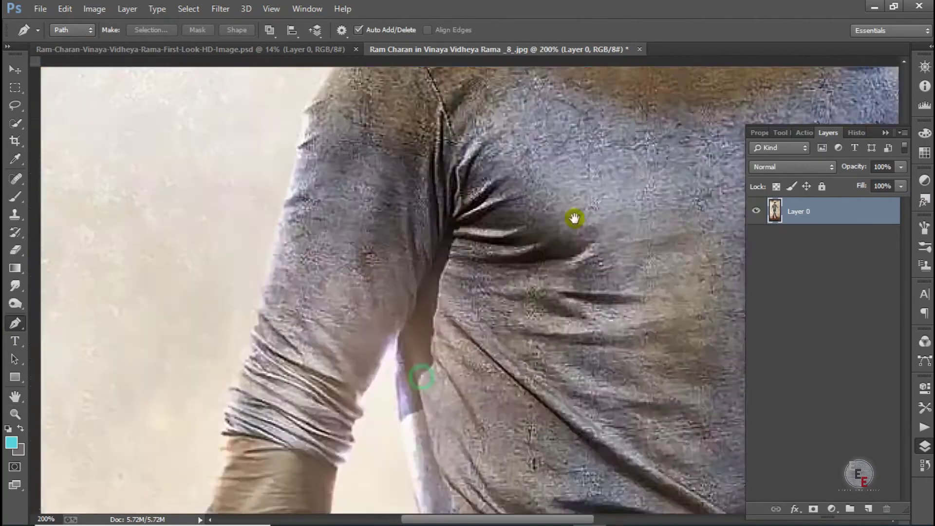
scroll(428, 424, down, 3)
scroll(407, 288, up, 3)
click(385, 356)
click(407, 288)
click(415, 235)
scroll(415, 235, up, 3)
scroll(414, 235, right, 3)
drag(439, 220, 510, 203)
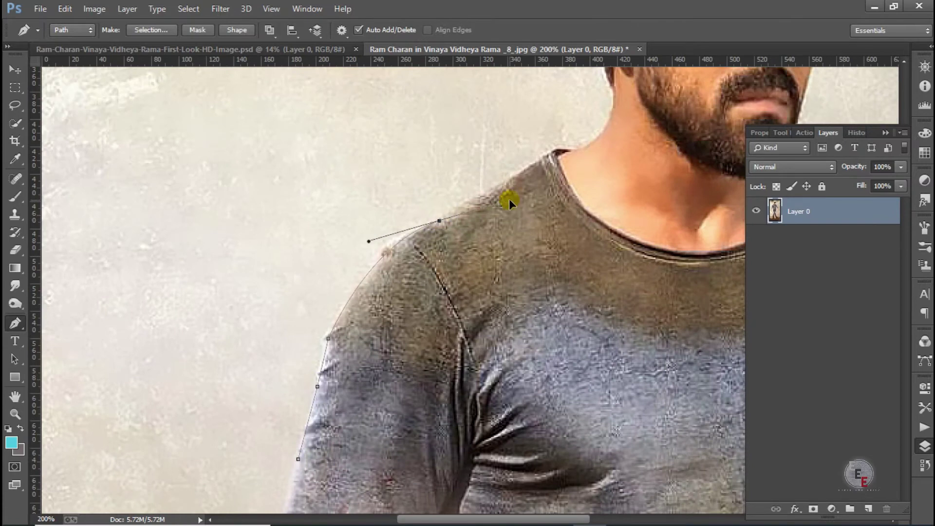
Extend the pen path along the shoulder and shirt collar and curve it up the neck
click(501, 191)
click(535, 165)
click(555, 154)
click(573, 154)
scroll(570, 151, up, 3)
scroll(570, 150, right, 1)
drag(562, 272, 559, 205)
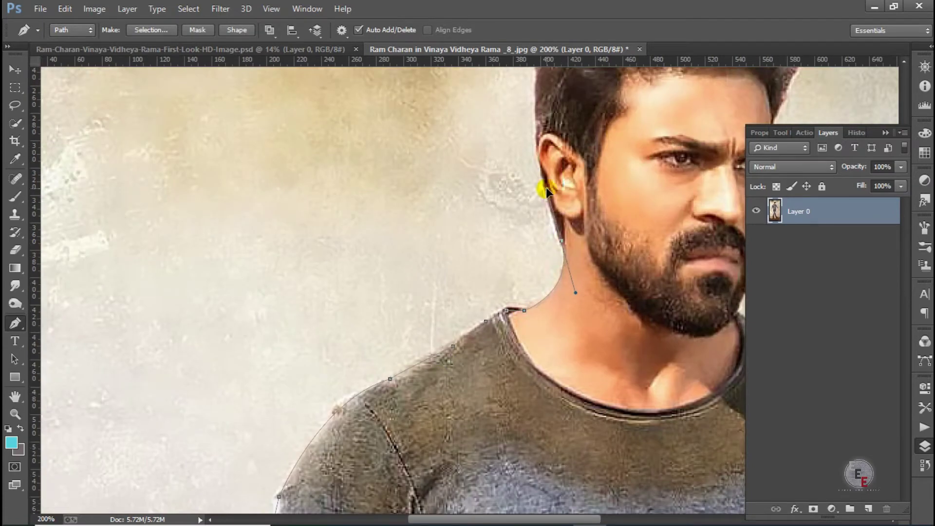
Continue the pen path up past the ear and around the top of the hair to the forehead side
scroll(559, 238, up, 3)
scroll(559, 238, right, 1)
drag(504, 210, 528, 160)
scroll(467, 222, up, 3)
scroll(468, 221, right, 1)
scroll(514, 150, right, 1)
scroll(513, 150, down, 1)
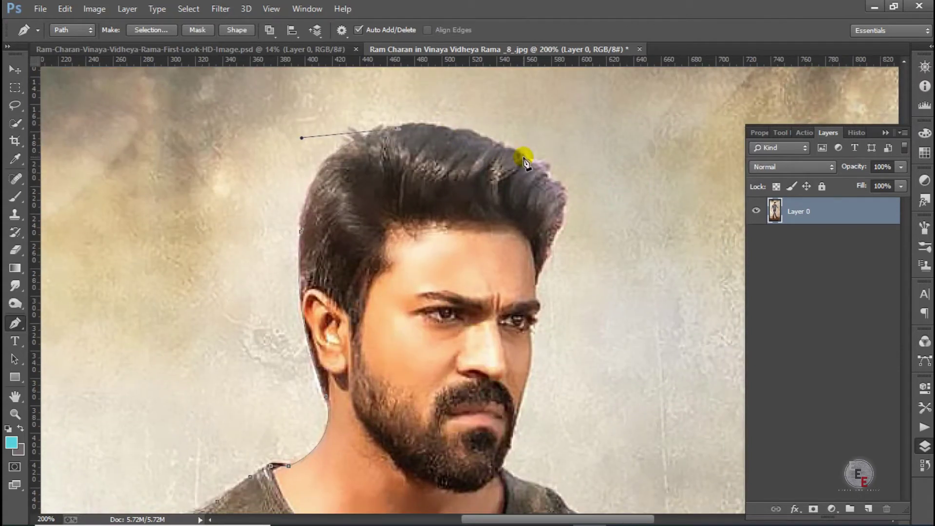
drag(524, 160, 581, 209)
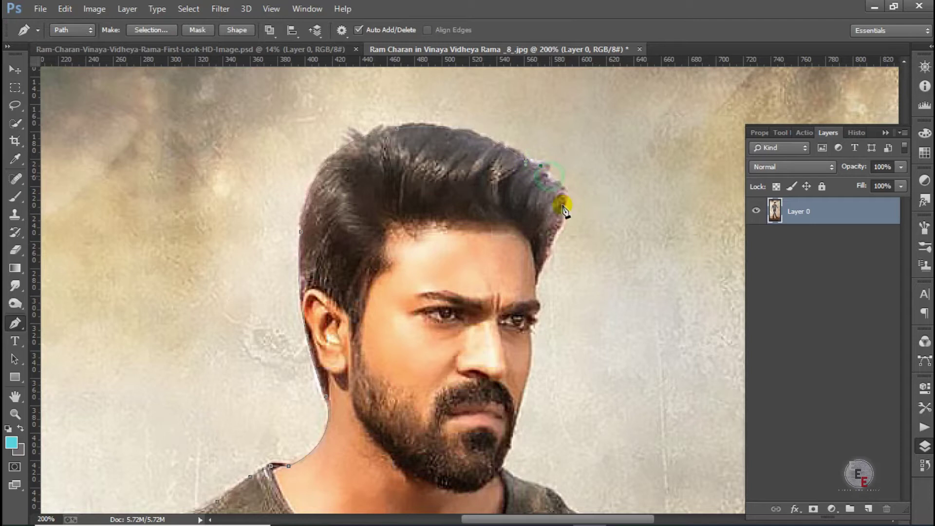
scroll(549, 261, up, 1)
Trace the path down the far side of the face along the cheek and beard to the shirt collar
click(538, 310)
scroll(530, 238, down, 3)
scroll(529, 239, right, 1)
click(528, 291)
scroll(527, 283, down, 3)
scroll(524, 273, left, 1)
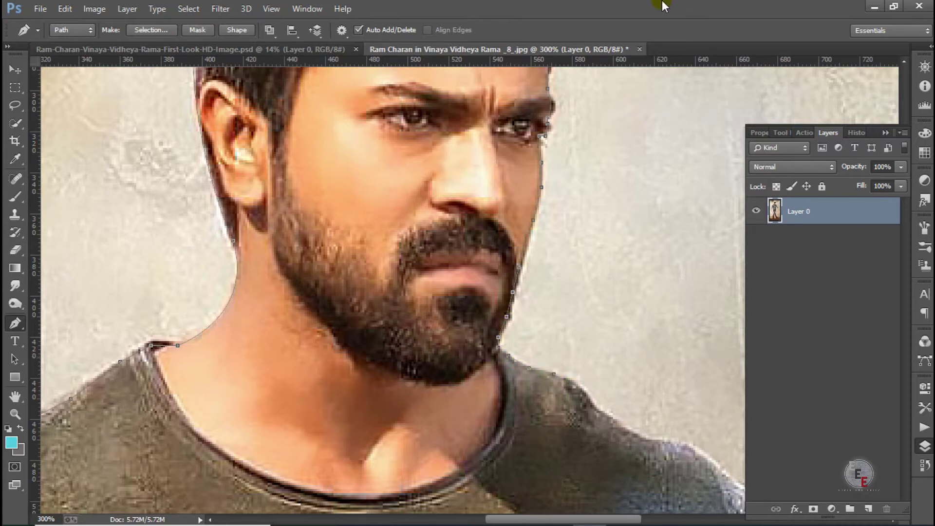
Extend the path over the far shoulder and along the outer edge of the sleeve to its gathered folds
scroll(653, 447, down, 5)
scroll(653, 447, right, 4)
click(492, 382)
scroll(492, 383, down, 4)
click(560, 319)
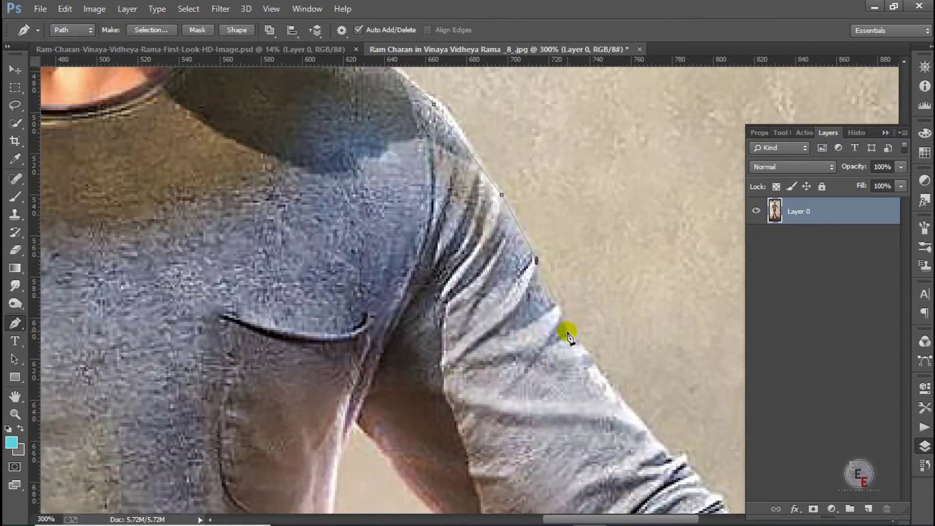
scroll(559, 319, down, 3)
click(560, 257)
click(692, 451)
Trace the path along the sleeve cuff and outer forearm, past the bracelet to the back of the empty hand
scroll(692, 451, down, 6)
click(641, 380)
scroll(641, 380, down, 4)
click(553, 253)
click(574, 268)
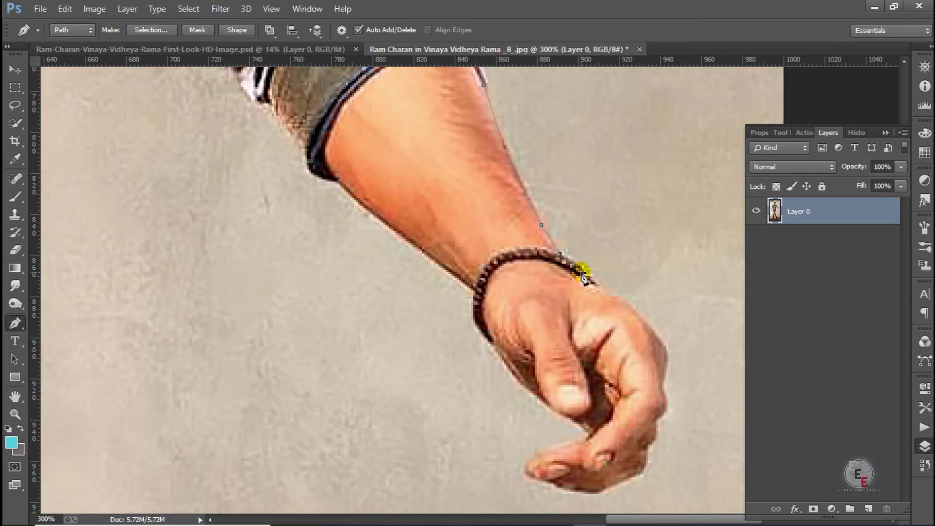
click(604, 295)
scroll(604, 295, down, 3)
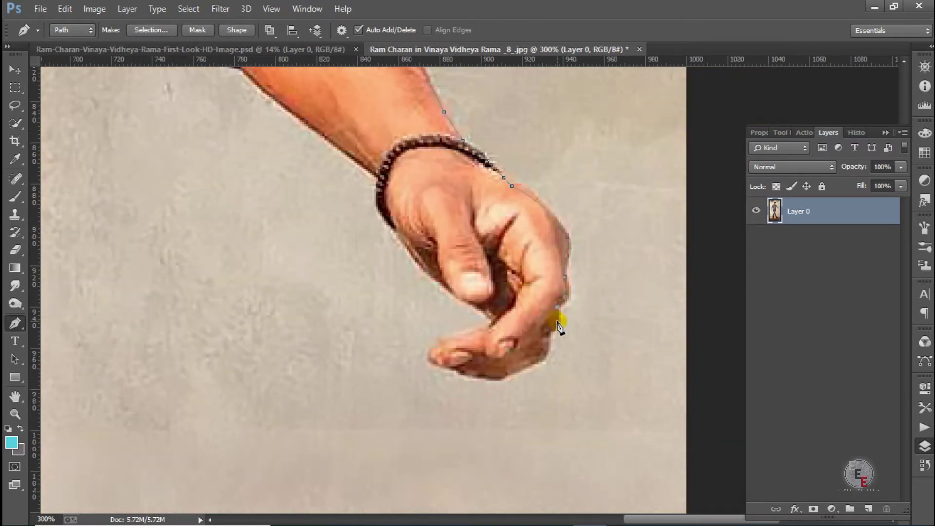
Outline the fingers and thumb of the empty hand and bring the path back to the bracelet
click(483, 377)
click(455, 370)
drag(442, 339, 418, 266)
scroll(490, 323, up, 4)
scroll(490, 322, left, 2)
scroll(419, 256, up, 4)
scroll(419, 256, left, 2)
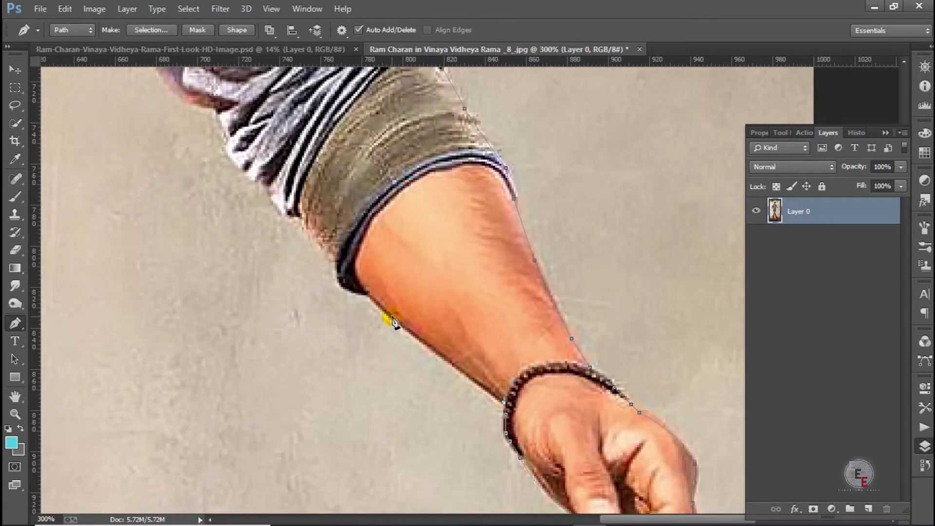
Run the path up the underside of the forearm, around the rolled cuff and along the sleeve folds to the elbow
drag(387, 323, 461, 422)
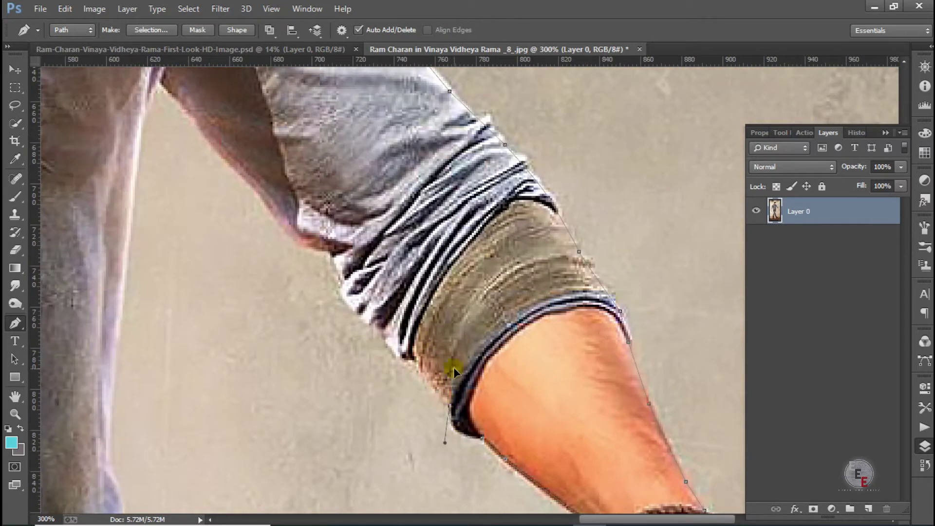
click(389, 338)
click(354, 301)
click(340, 263)
scroll(322, 254, up, 4)
scroll(322, 255, left, 2)
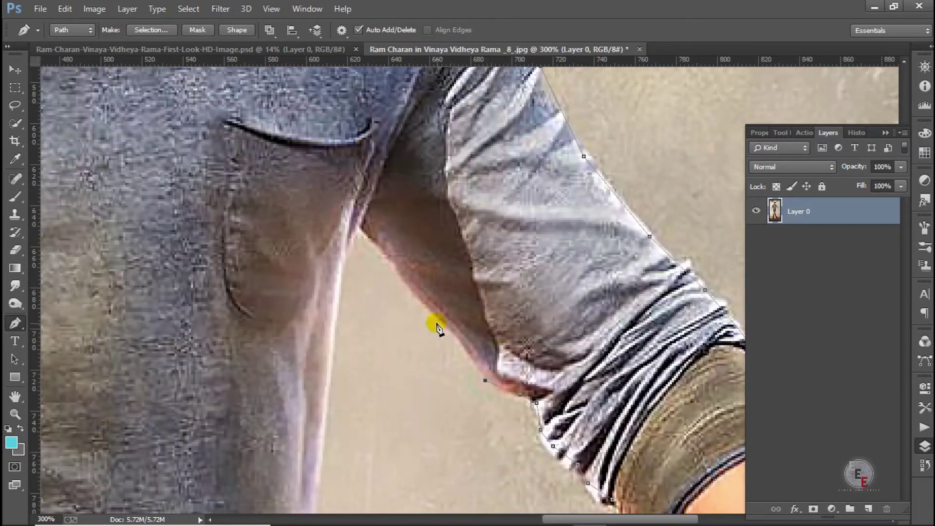
Carry the path along the inner sleeve to the armpit, down the shirt's side and along the trouser leg
scroll(352, 228, down, 15)
scroll(380, 359, left, 2)
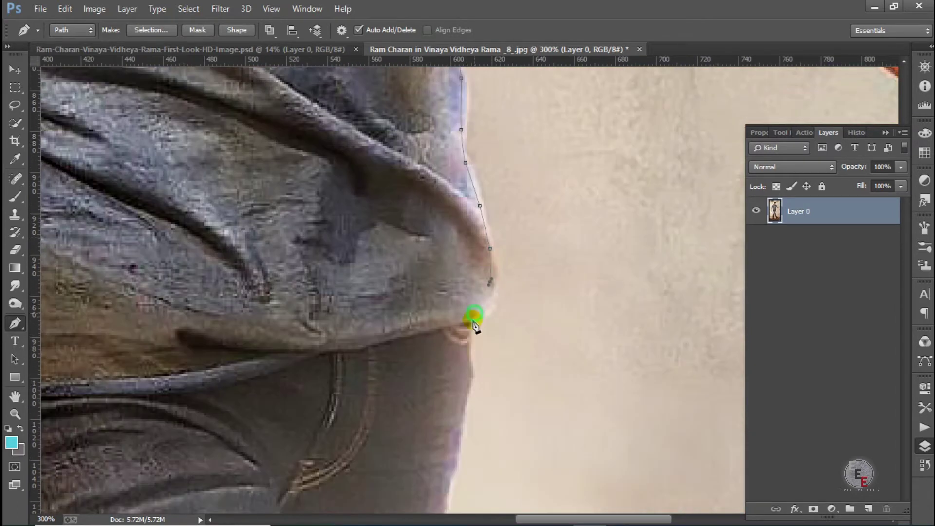
scroll(480, 194, down, 10)
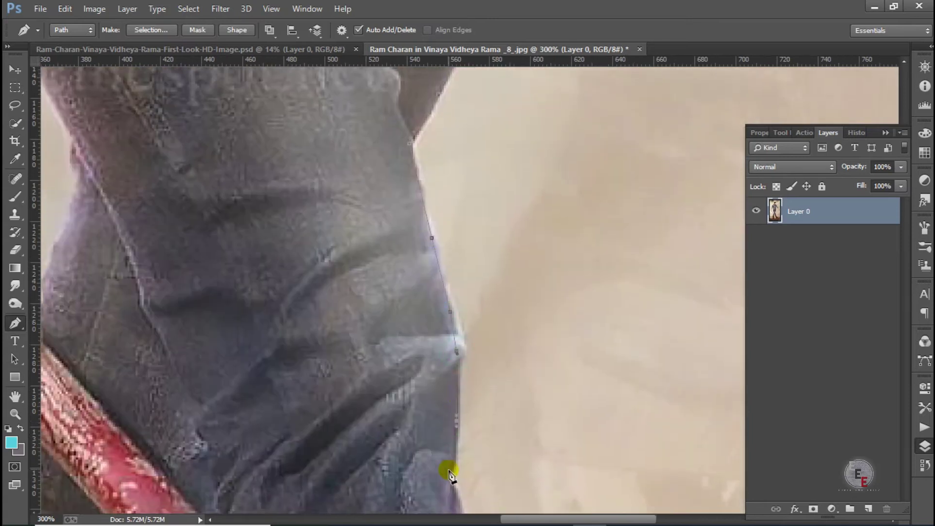
scroll(495, 372, down, 10)
scroll(536, 317, right, 2)
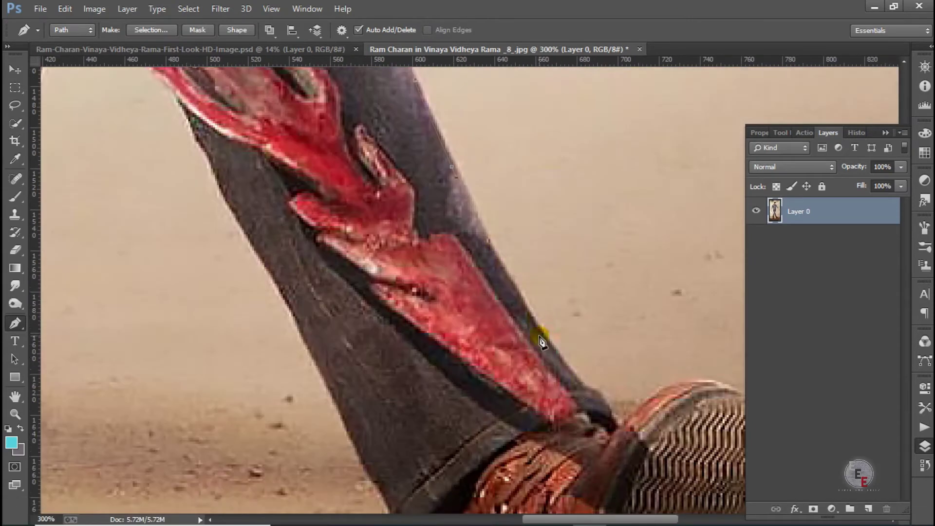
Trace the path past the ankle and around the patterned sole of the raised shoe to its heel
drag(608, 347, 456, 222)
drag(591, 270, 645, 318)
click(624, 365)
click(617, 402)
scroll(614, 390, down, 3)
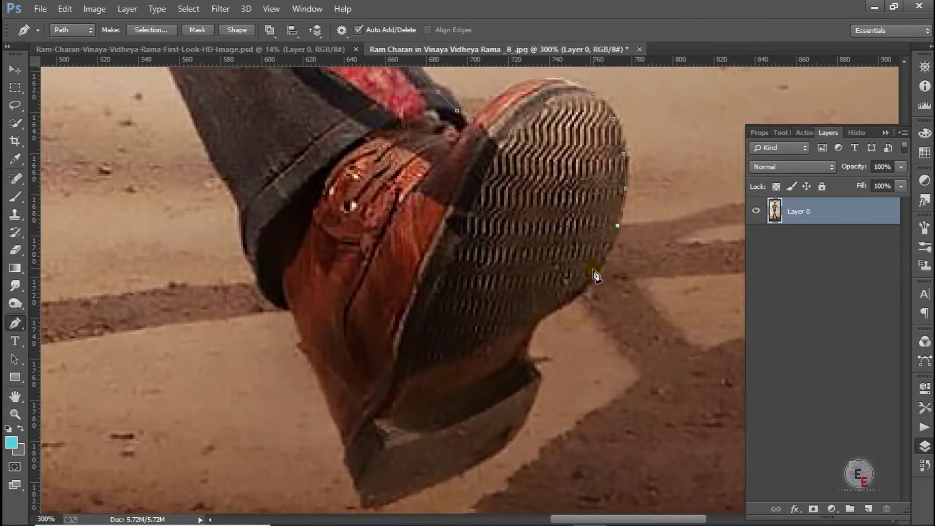
drag(510, 359, 520, 245)
click(543, 285)
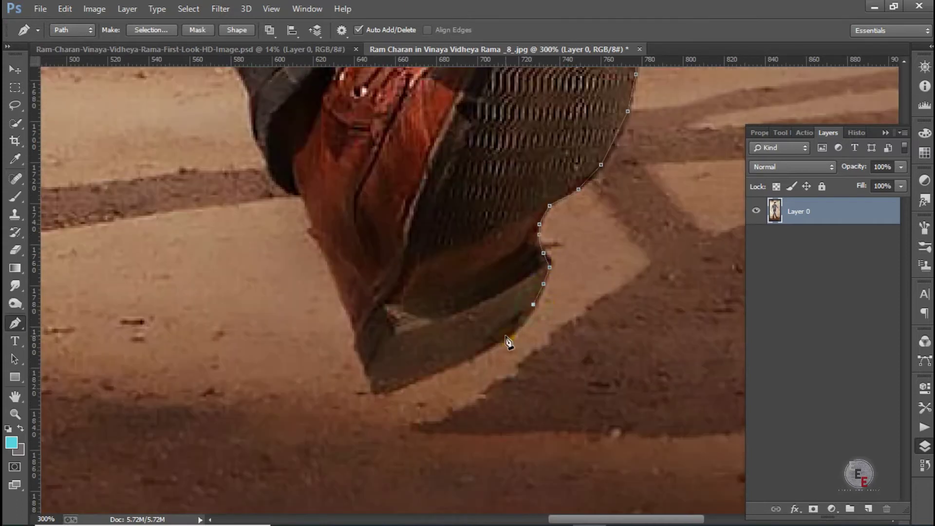
Outline the raised shoe's heel and back edge up to the trouser hem
click(354, 320)
click(326, 262)
click(305, 209)
drag(264, 150, 350, 346)
click(351, 347)
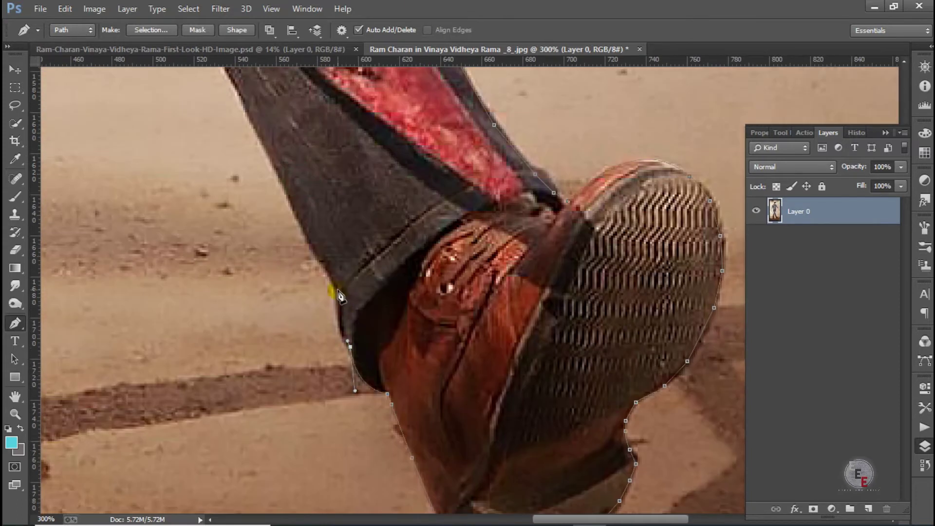
Trace up the inner leg and red weapon edge, down the other leg, and around the toe of the planted shoe
scroll(312, 243, up, 5)
scroll(234, 234, up, 5)
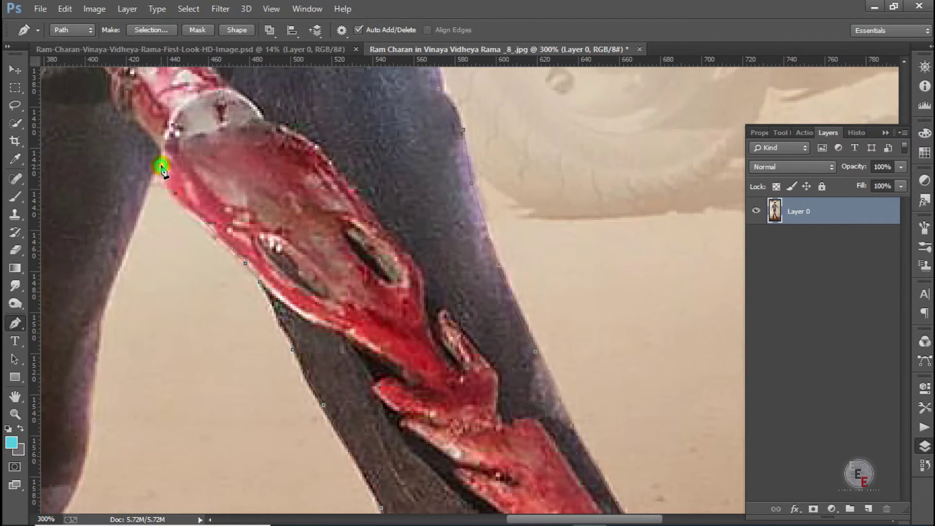
drag(163, 174, 406, 277)
scroll(406, 276, down, 5)
click(445, 309)
scroll(445, 309, down, 5)
click(500, 376)
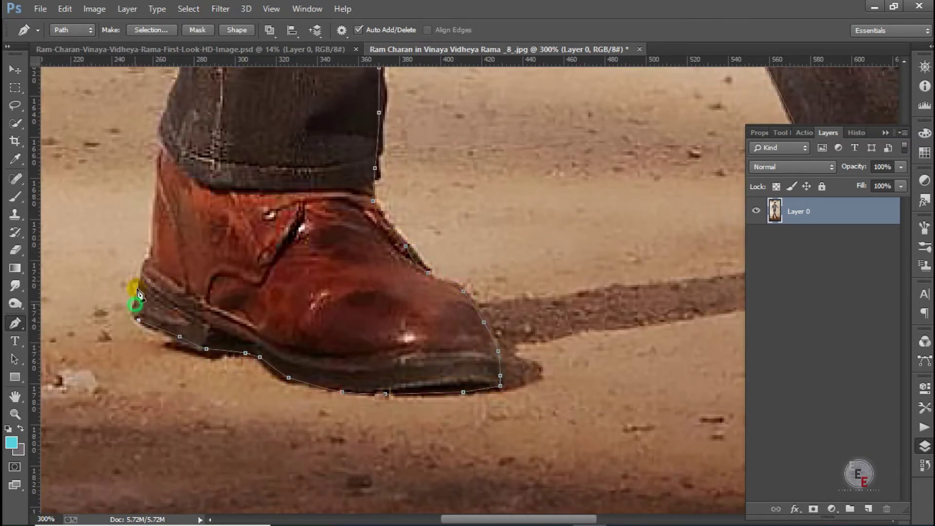
Continue the path up the outer trouser leg and along the weapon shaft to the gripping fist
scroll(138, 311, up, 15)
scroll(240, 163, left, 3)
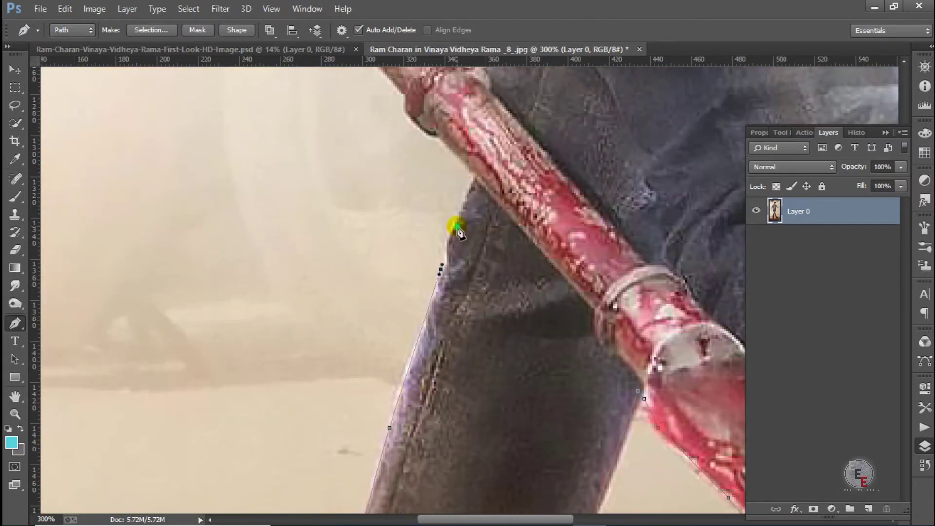
scroll(522, 323, up, 5)
scroll(351, 173, up, 5)
scroll(458, 277, left, 5)
scroll(459, 277, left, 3)
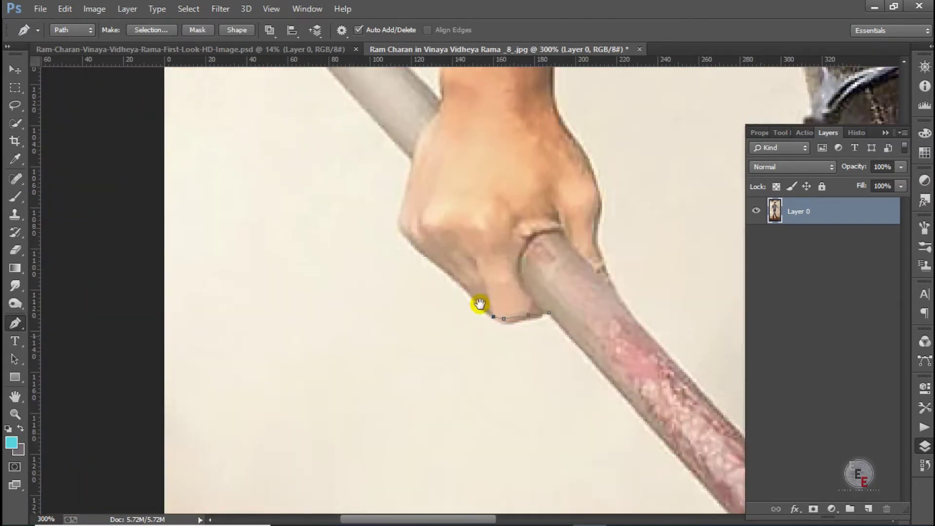
Outline the gripping fist and follow the lower edge of the weapon handle to the image border and around its end
click(412, 178)
scroll(413, 177, up, 3)
scroll(451, 272, up, 5)
click(215, 94)
scroll(215, 94, up, 5)
click(319, 198)
Bring the path back along the upper edge of the weapon handle to the wrist
scroll(533, 453, down, 5)
scroll(403, 303, right, 5)
scroll(296, 233, up, 5)
scroll(297, 234, left, 5)
scroll(435, 359, down, 5)
scroll(434, 359, right, 5)
drag(454, 353, 457, 324)
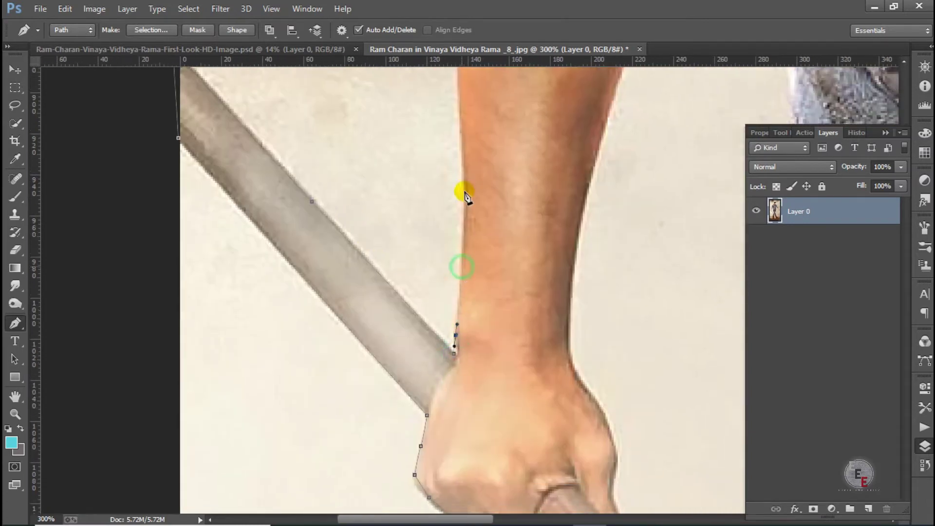
Trace up the outer forearm and sleeve and close the path at its starting point
scroll(463, 254, up, 5)
scroll(497, 376, up, 5)
click(557, 154)
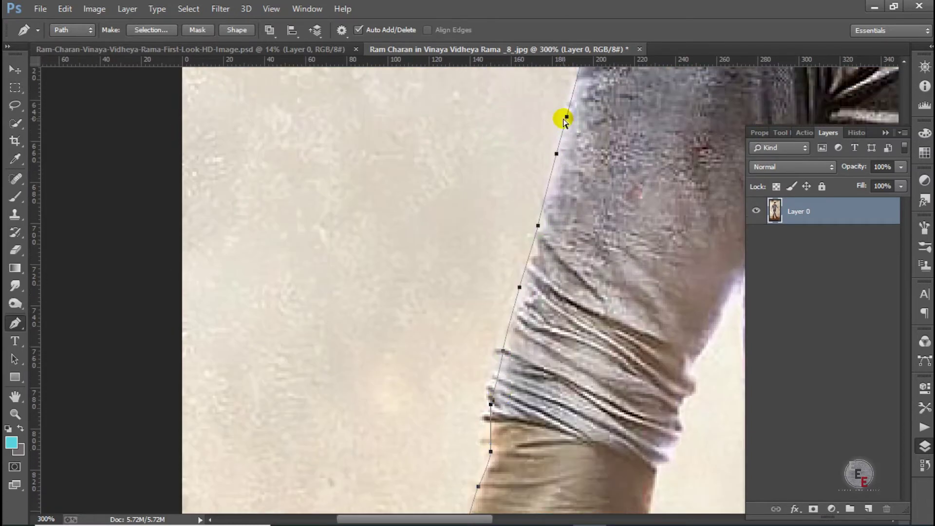
click(567, 117)
Turn the closed path into a selection, invert and feather it, and delete the background around the walking figure
key(ctrl+0)
key(ctrl+Return)
key(ctrl+shift+i)
key(shift+F6)
key(Return)
key(Delete)
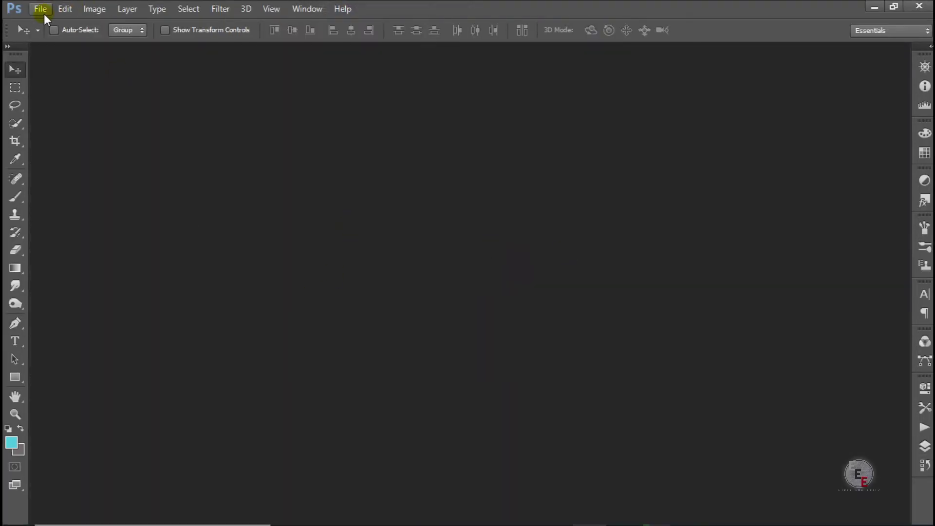
Open the BG SIZE image from the Ram Charan Poster folder as the poster canvas
click(43, 14)
click(53, 35)
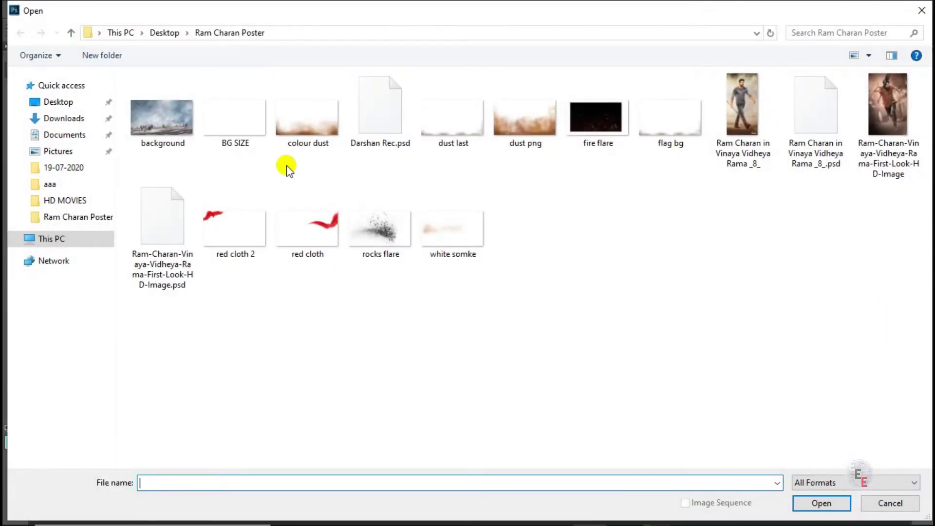
double_click(242, 127)
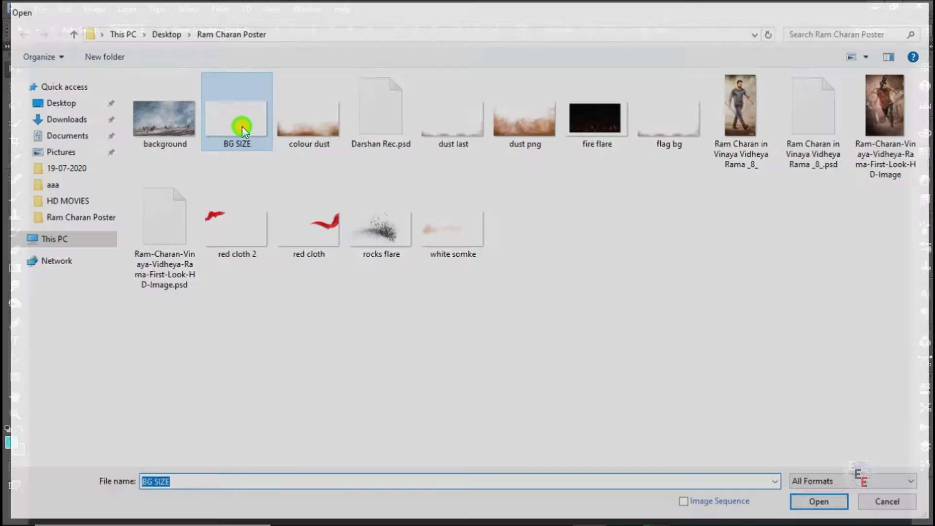
drag(440, 48, 493, 45)
Open the background image, copy it into the BG SIZE document as a layer, and close the original
click(33, 12)
click(68, 37)
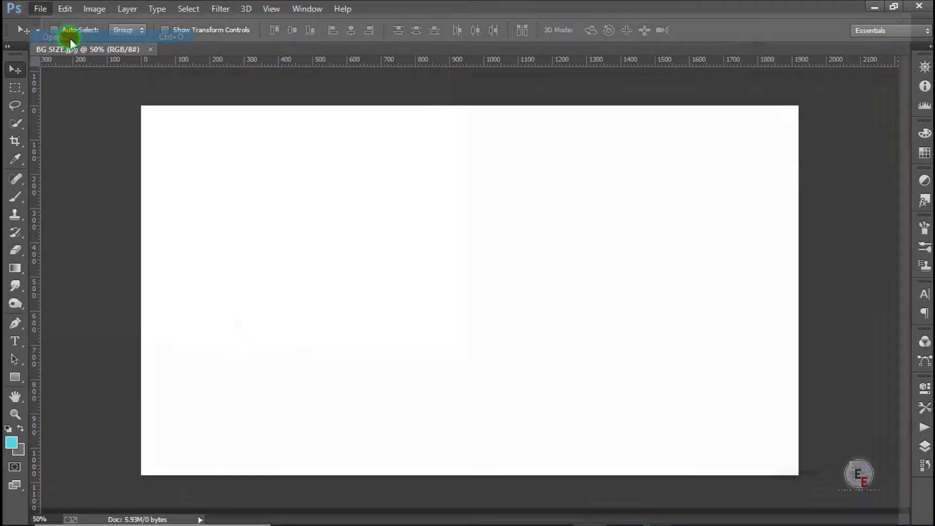
double_click(144, 120)
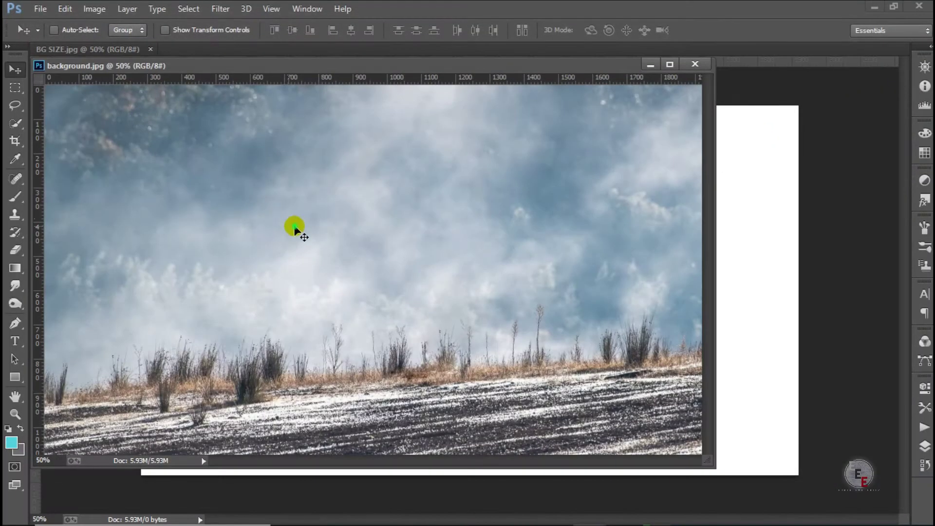
click(691, 66)
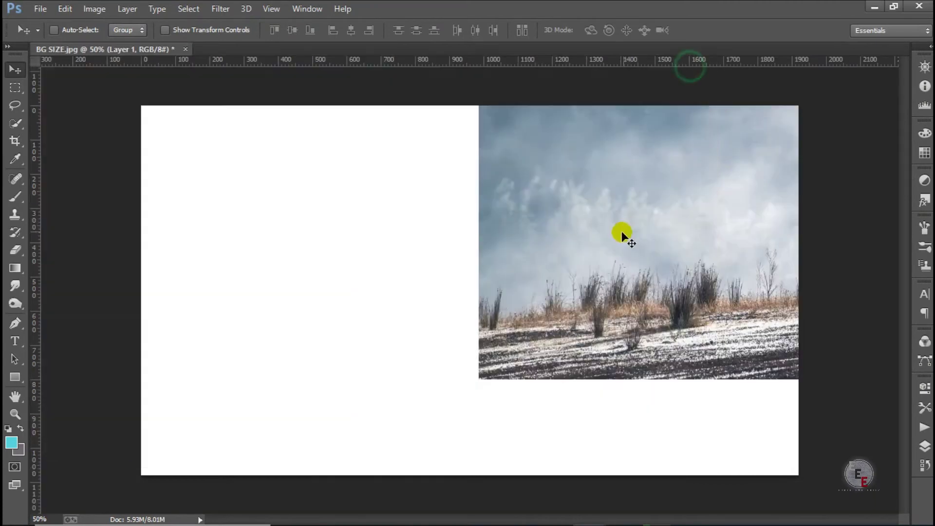
Align the background layer to the canvas by horizontal centers and top edges, then deselect and fit the view
key(ctrl+a)
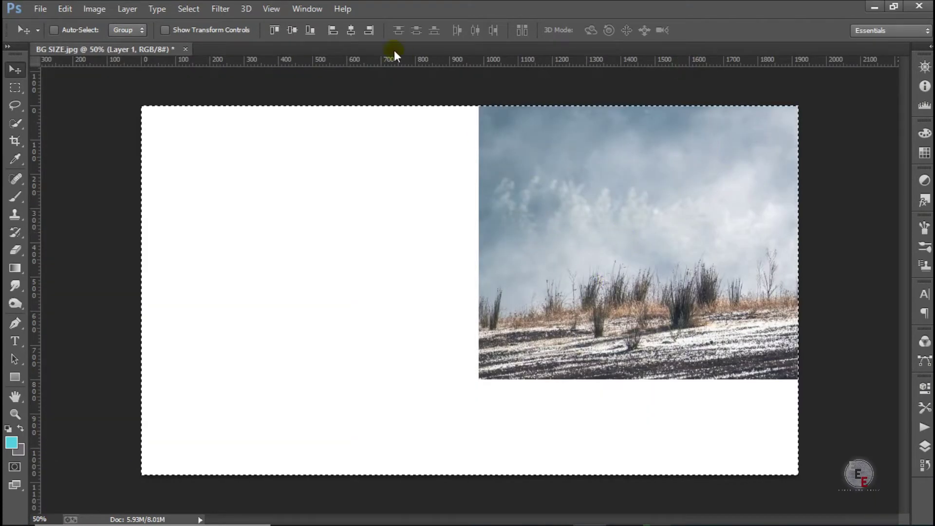
click(352, 30)
click(276, 30)
key(ctrl+d)
key(ctrl+0)
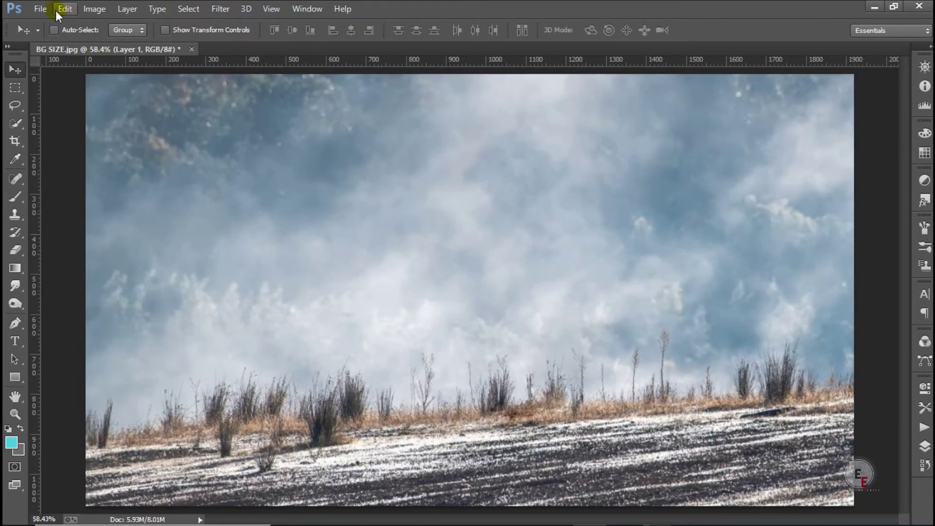
click(41, 8)
click(60, 32)
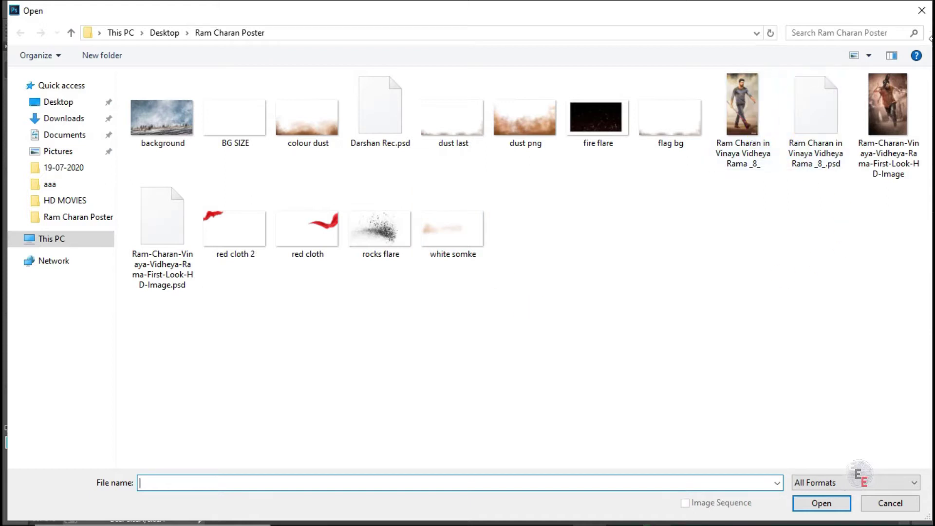
click(922, 10)
Place Ram Charan in Vinaya Vidheya Rama _8_.psd into the poster at its default size
click(41, 9)
click(75, 209)
click(806, 128)
double_click(805, 127)
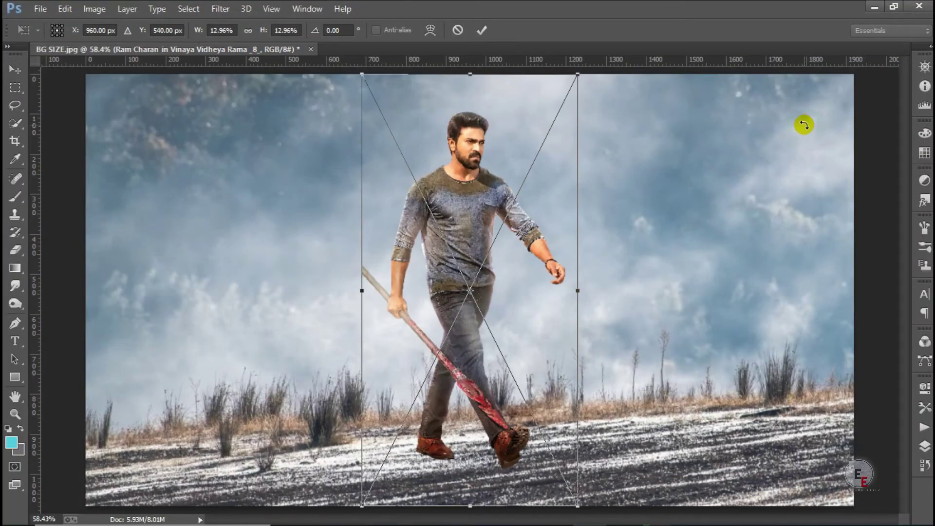
click(480, 37)
Move the walking figure to the left edge of the canvas and scale it to about 13.56%
drag(442, 280, 167, 289)
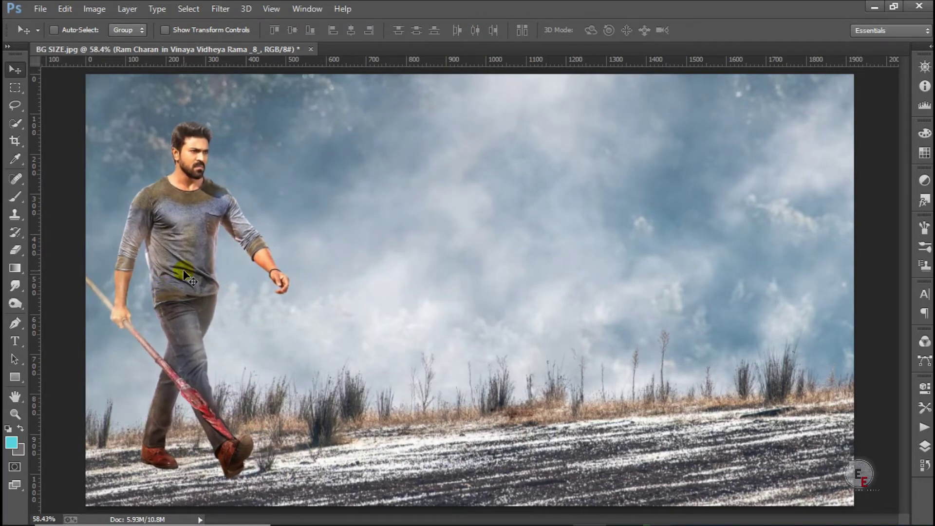
key(ctrl+t)
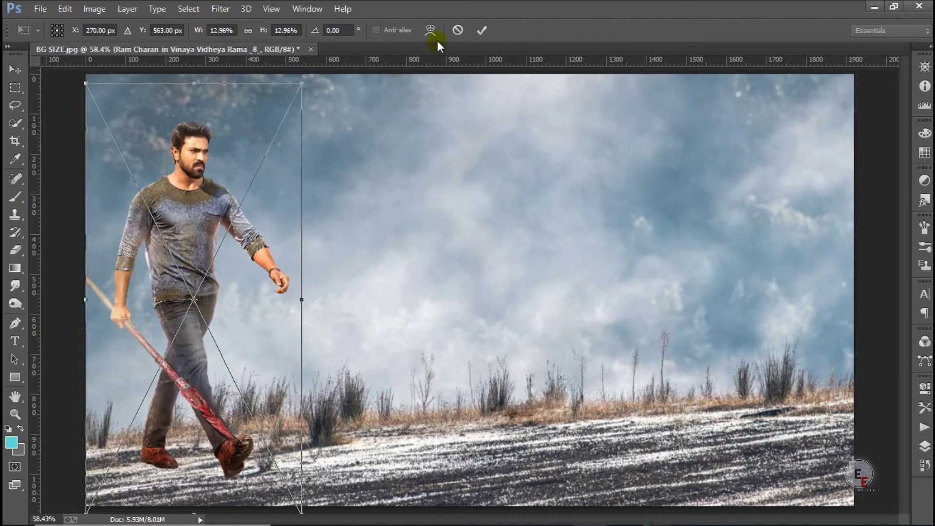
drag(309, 83, 315, 77)
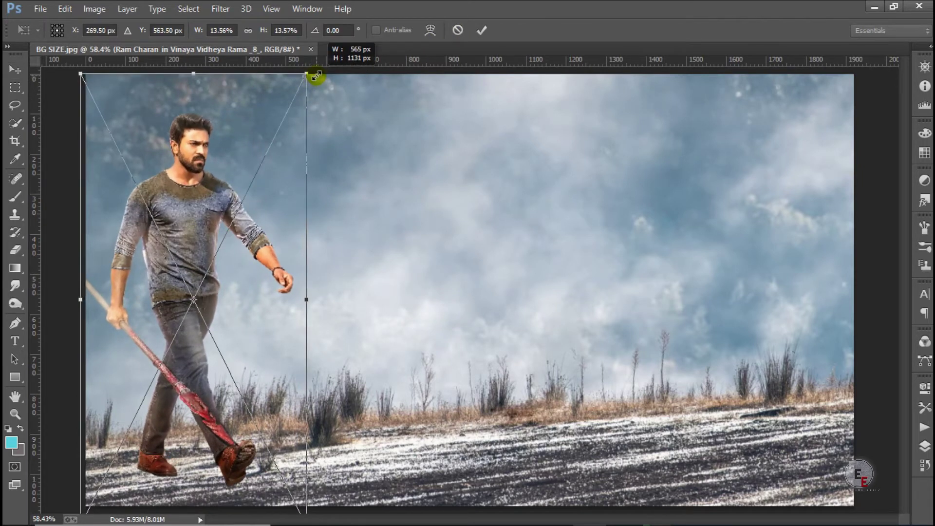
click(480, 31)
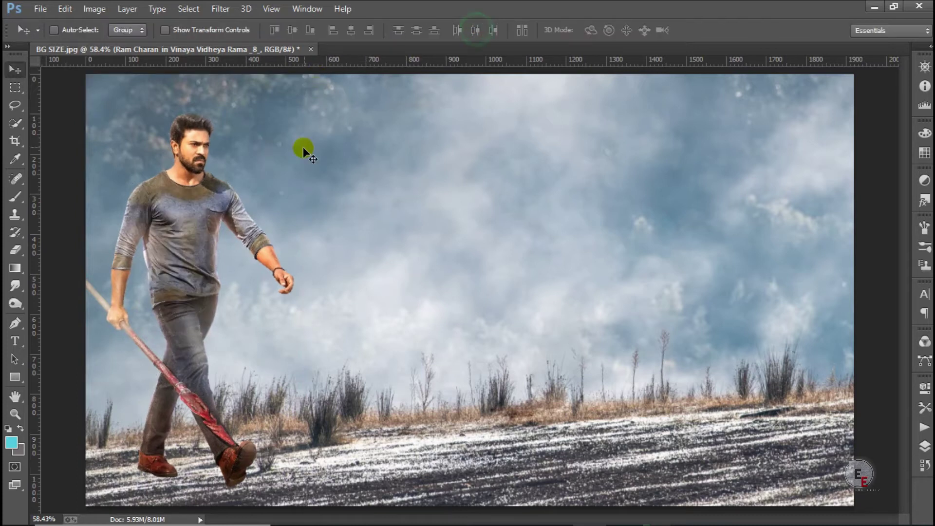
Nudge the walking figure up slightly on the canvas
key(shift+Up)
key(shift+Up)
key(shift+Up)
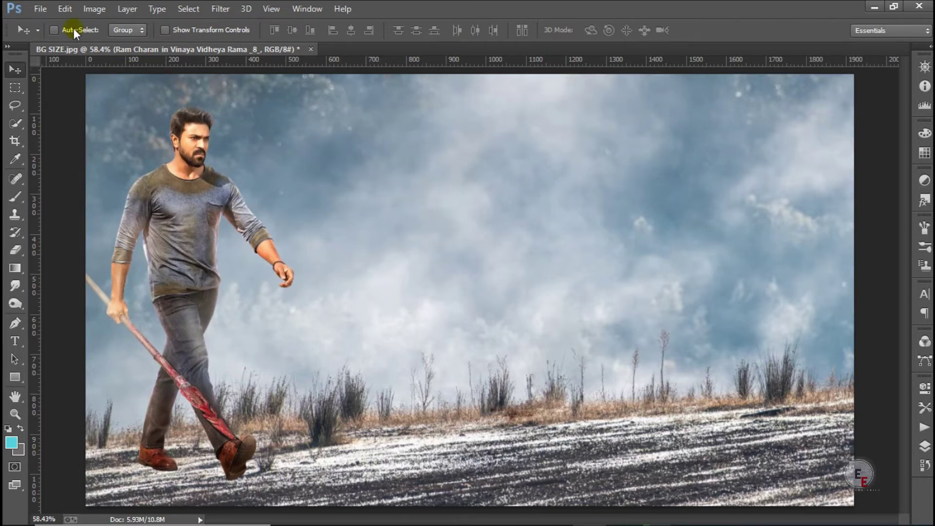
Place Ram-Charan-Vinaya-Vidheya-Rama-First-Look-HD-Image.psd into the poster at its default size
click(47, 10)
click(86, 199)
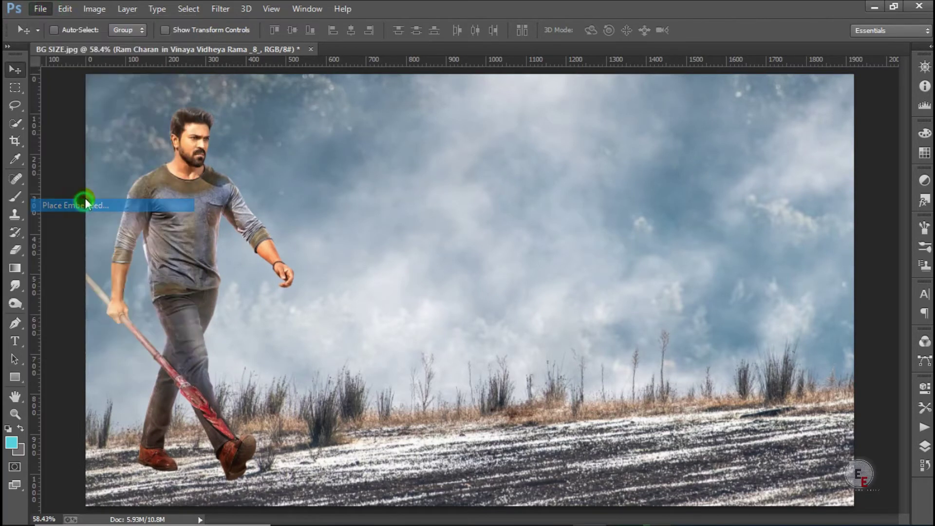
double_click(141, 236)
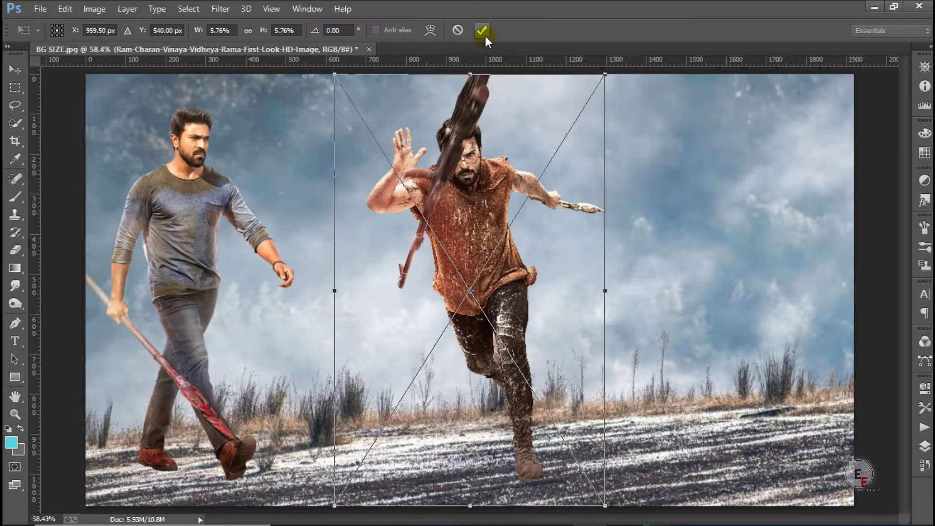
click(484, 34)
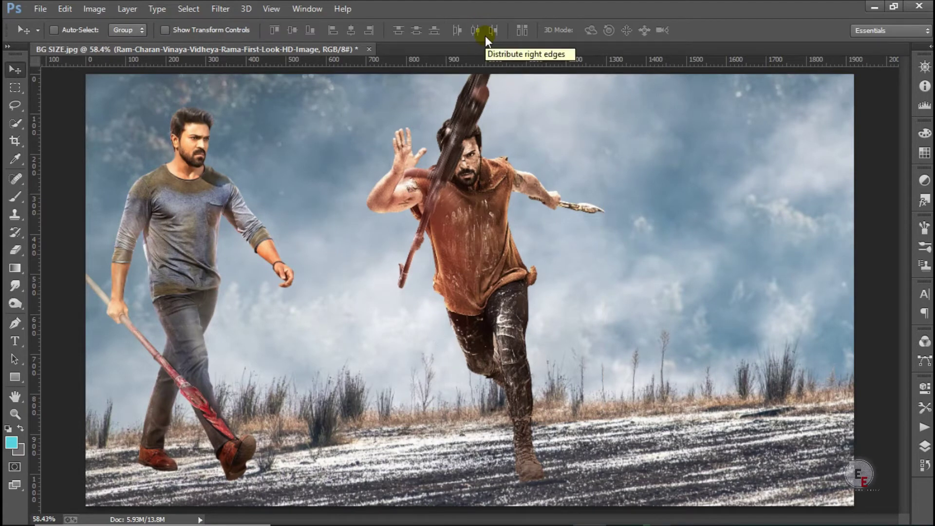
Enlarge the running figure slightly and align it to the canvas's right edge, then deselect
key(ctrl+t)
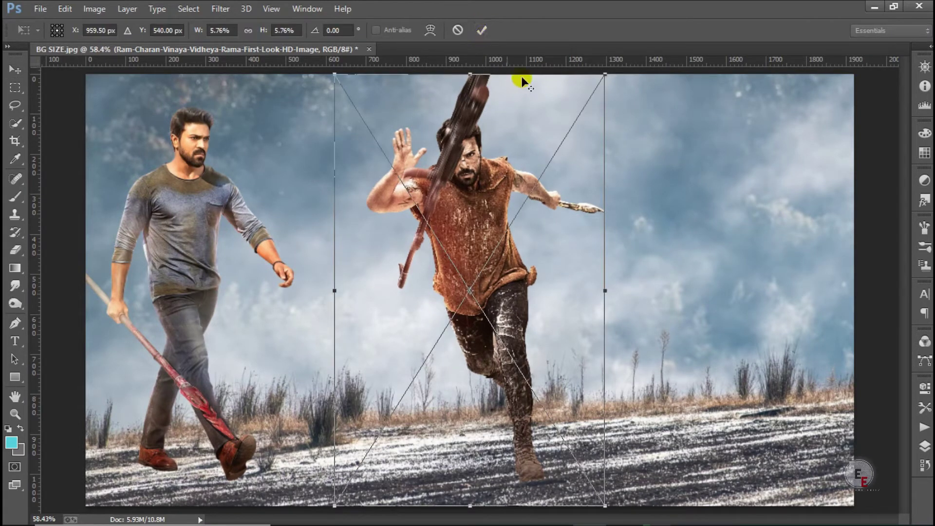
drag(603, 505, 607, 510)
click(484, 31)
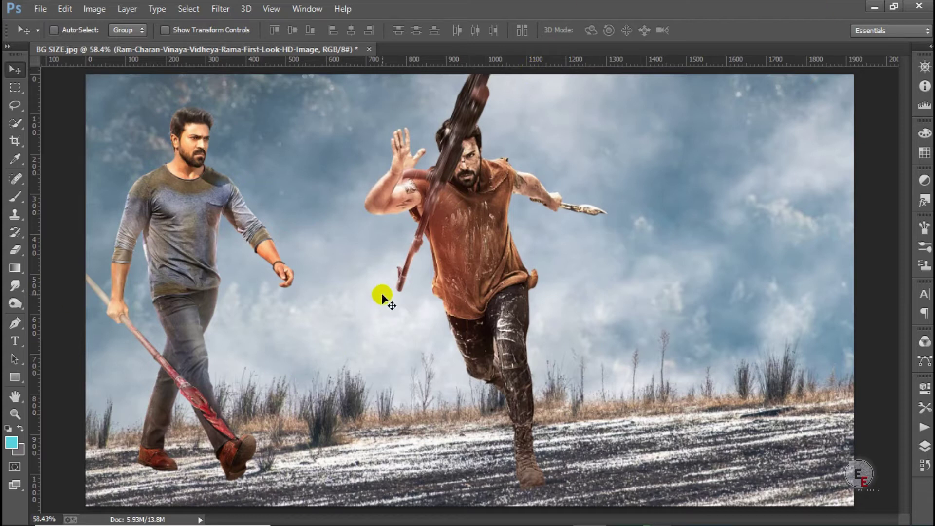
key(ctrl+a)
click(369, 30)
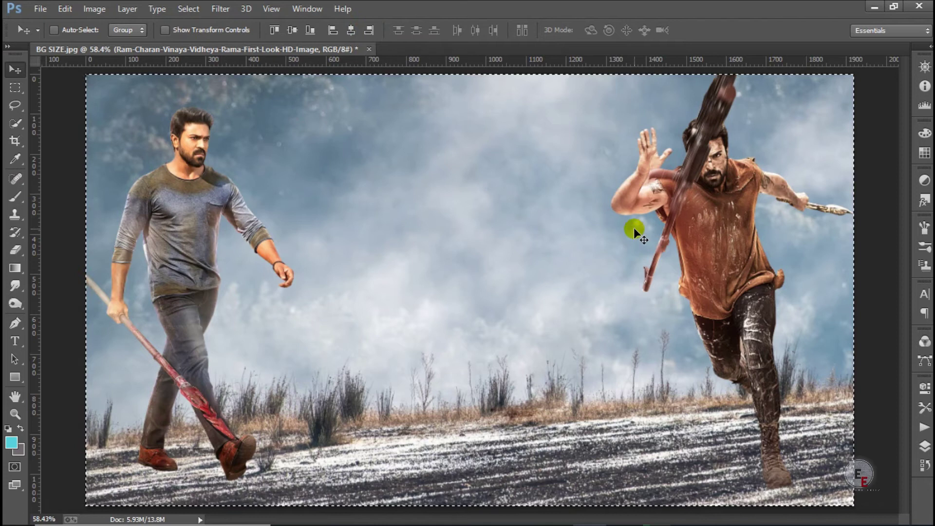
key(ctrl+d)
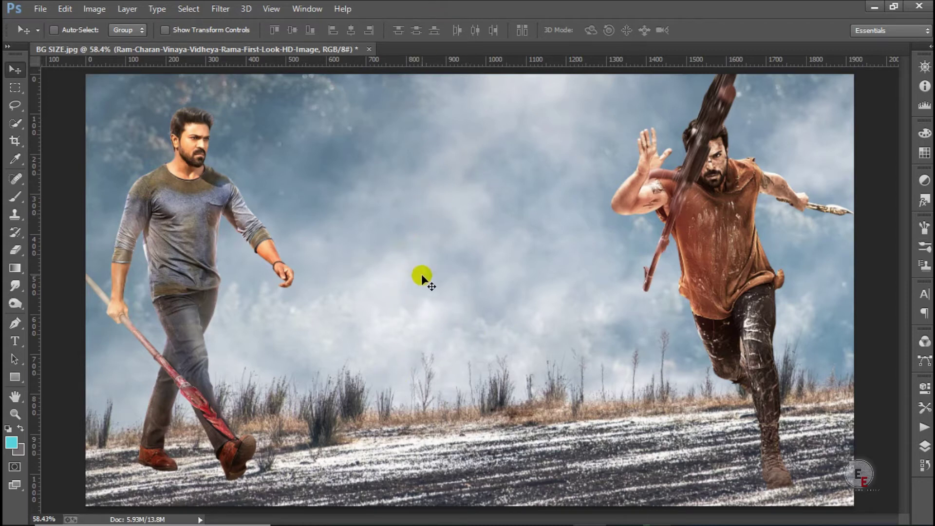
Add a Color Balance adjustment above Layer 1 with midtones at Cyan/Red +11 and Yellow/Blue -27, and compare the background with and without it
key(F7)
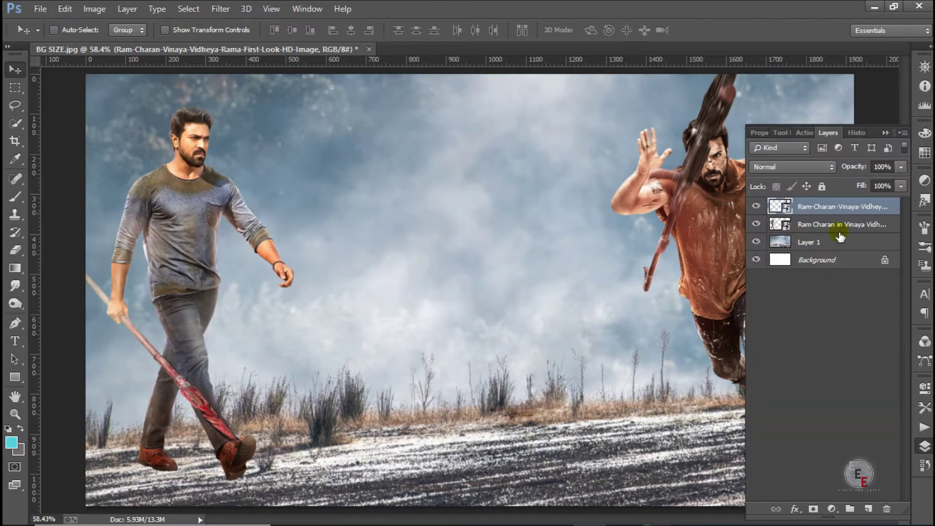
click(856, 244)
click(832, 508)
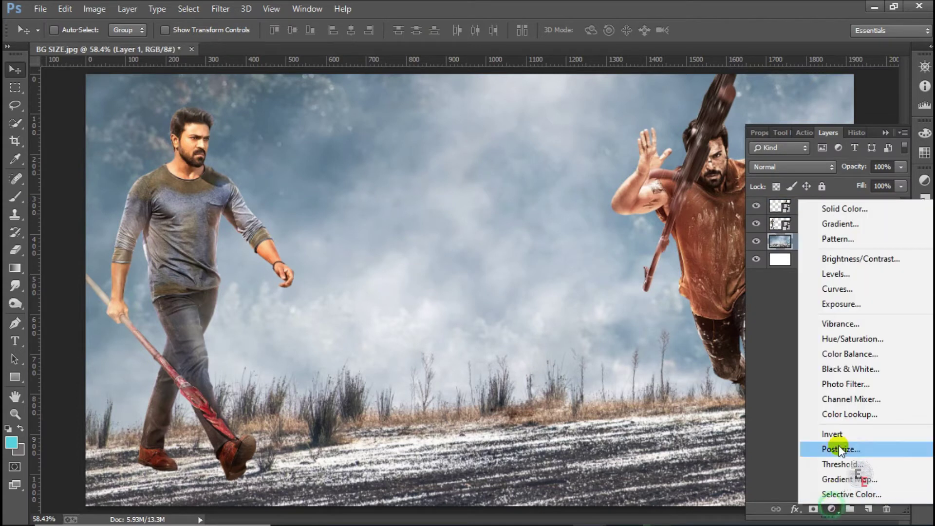
click(855, 360)
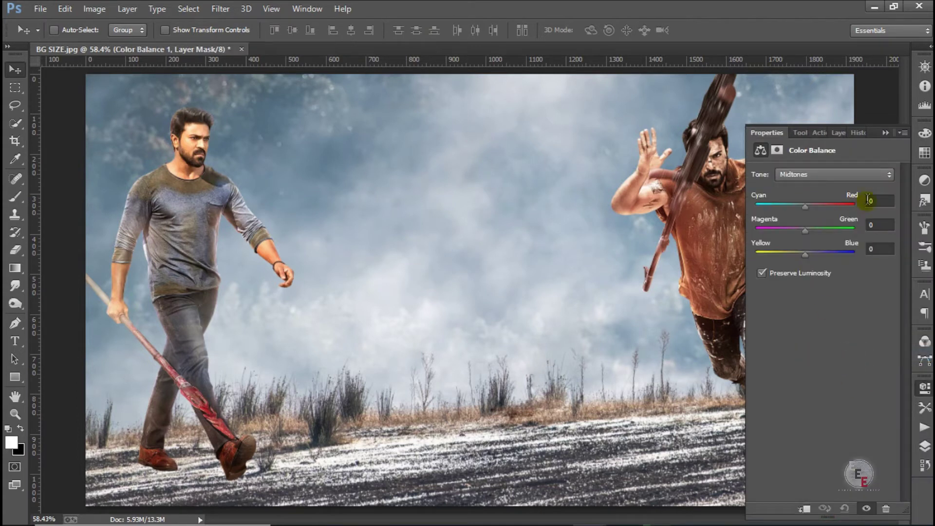
drag(806, 206, 810, 216)
drag(804, 252, 794, 275)
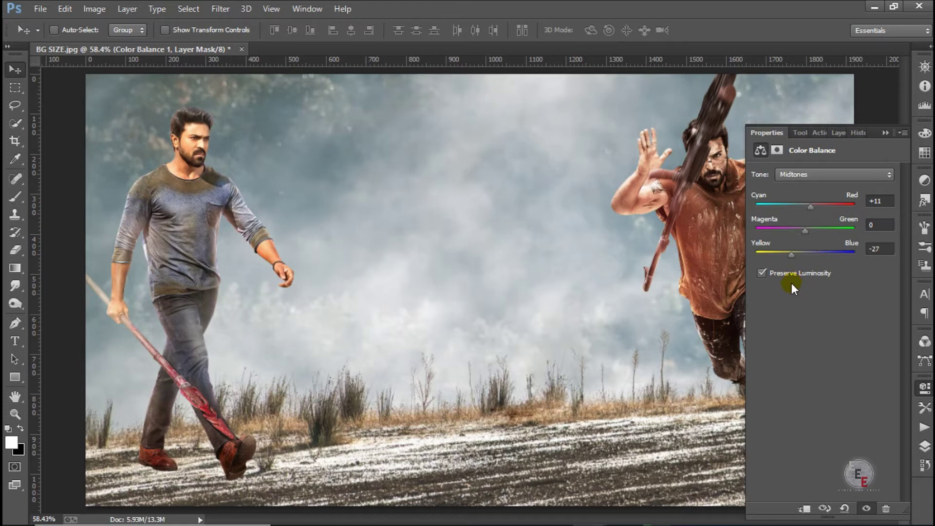
click(839, 133)
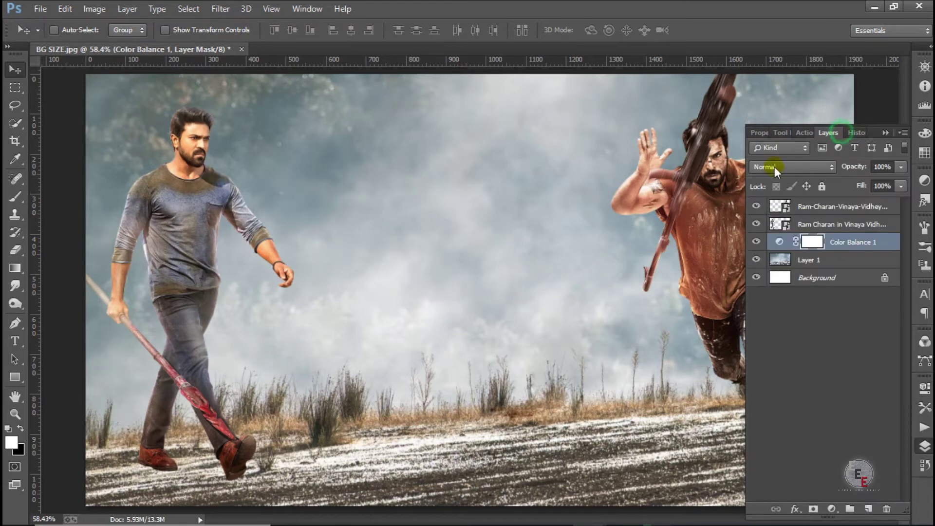
click(760, 243)
click(760, 243)
click(760, 242)
click(760, 242)
Set the foreground colour to #ba835a
click(832, 509)
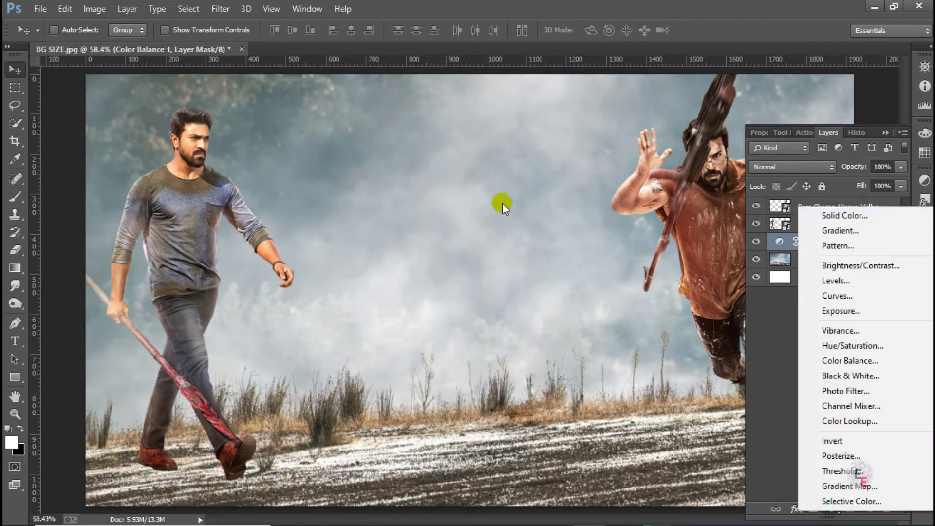
click(490, 200)
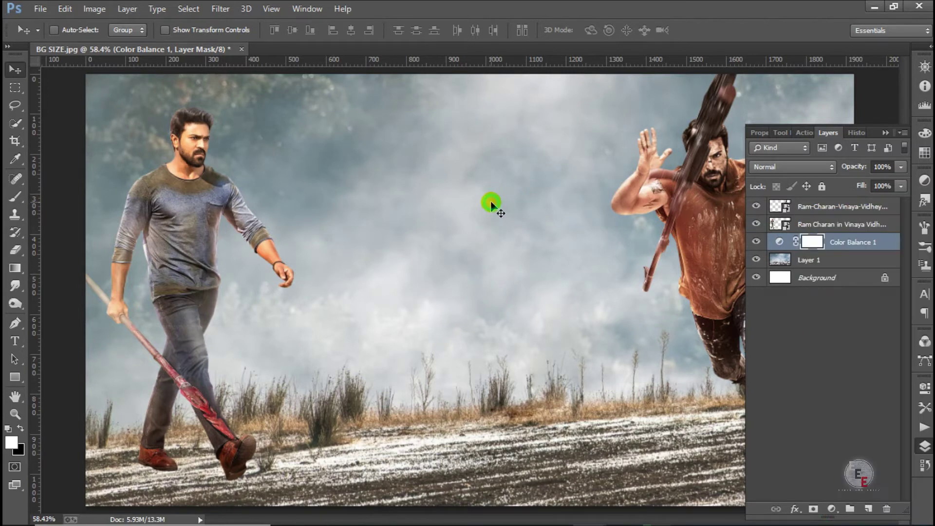
click(517, 196)
click(11, 441)
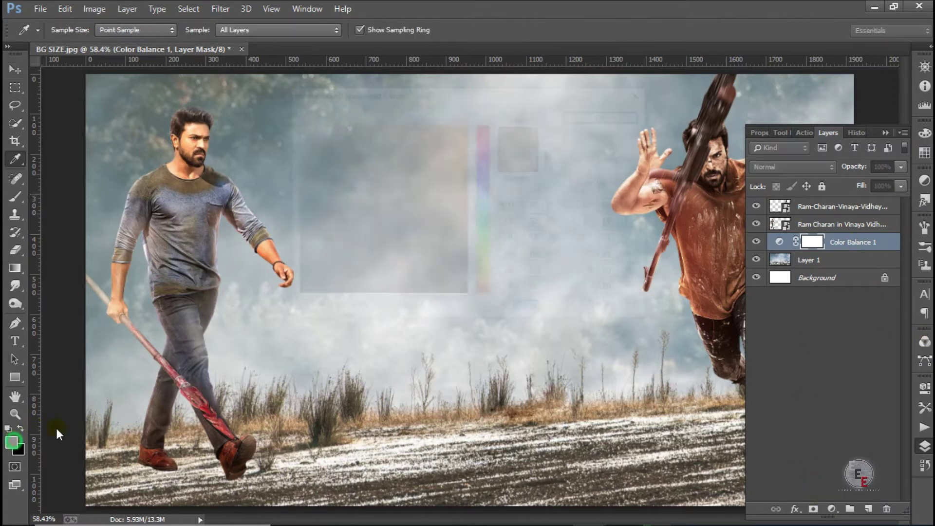
click(549, 340)
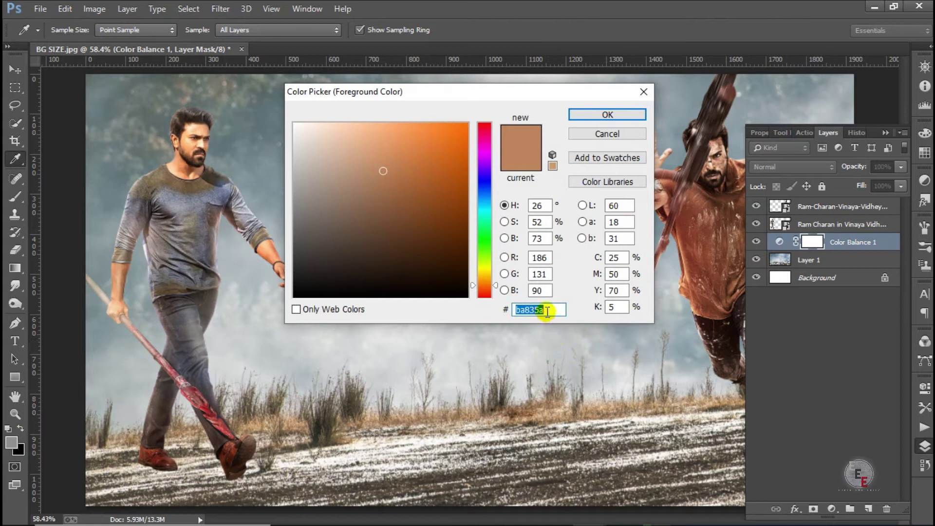
click(618, 115)
key(v)
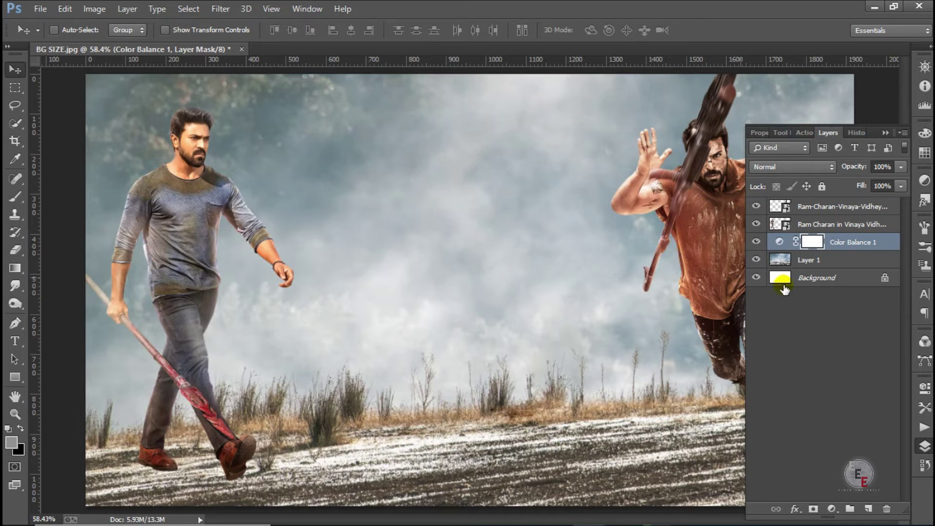
Add a Solid Color fill layer in #ba835a above the Color Balance adjustment
click(868, 509)
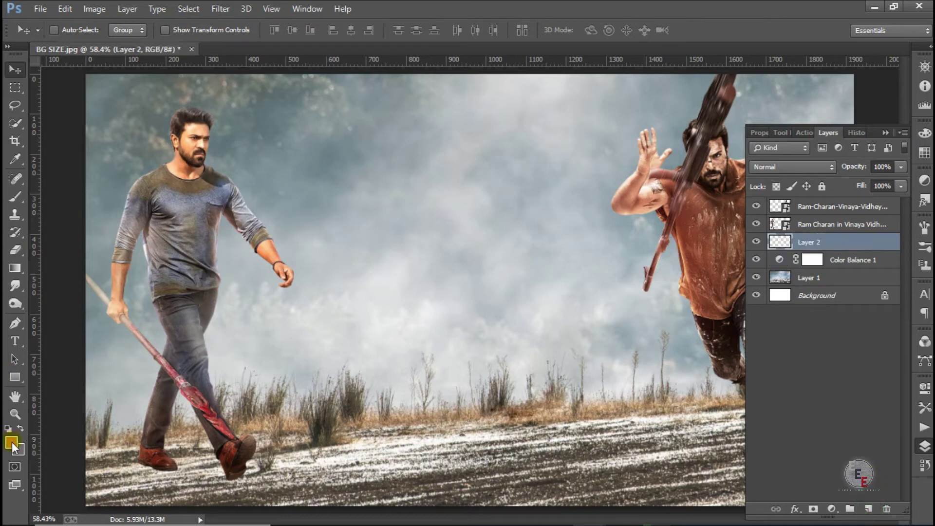
click(11, 442)
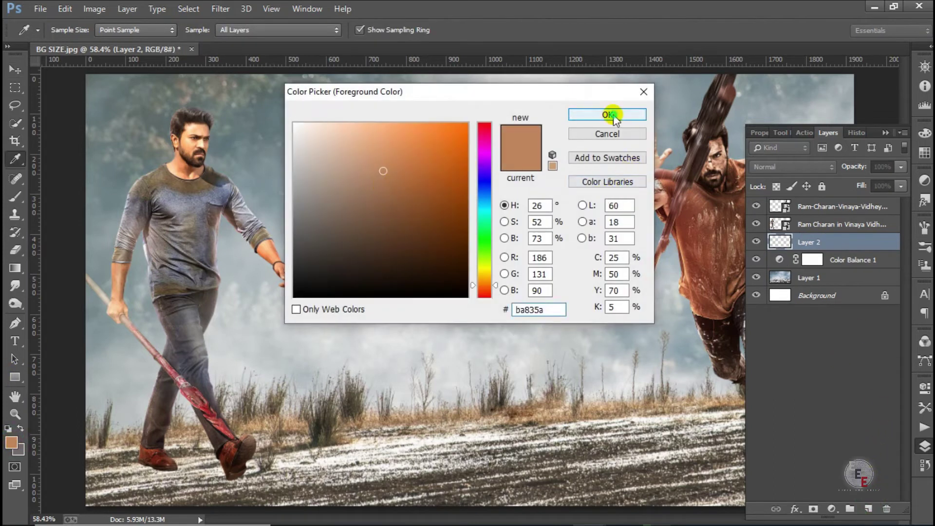
click(613, 115)
key(v)
click(833, 510)
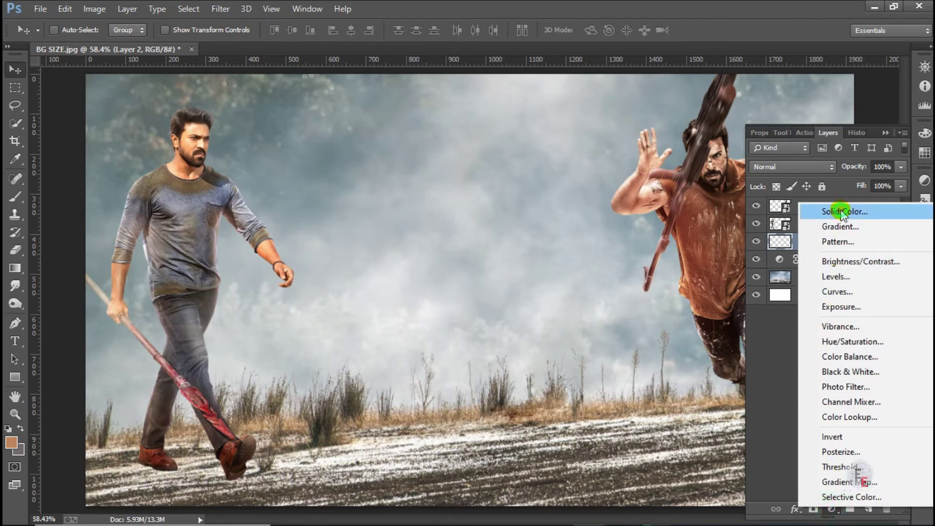
click(784, 210)
click(616, 116)
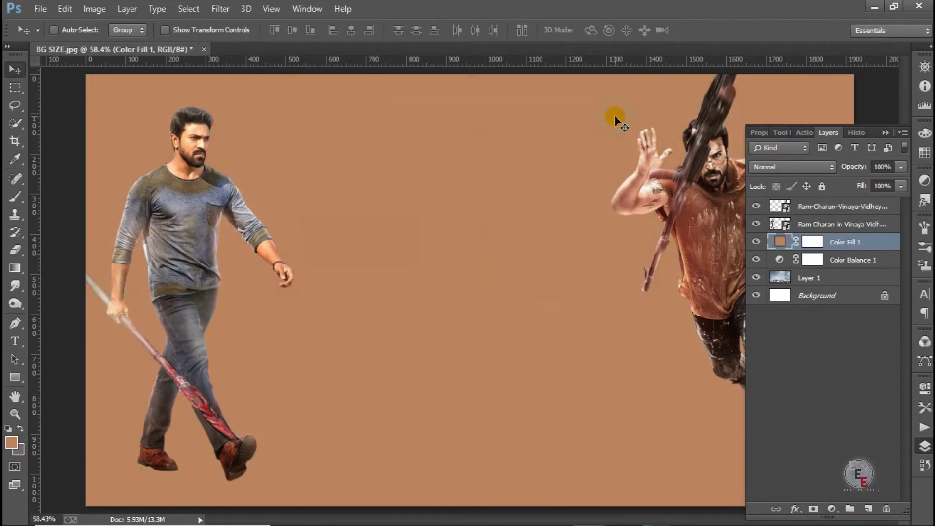
Set the color fill layer's blend mode to Overlay and compare the background with and without it
click(808, 169)
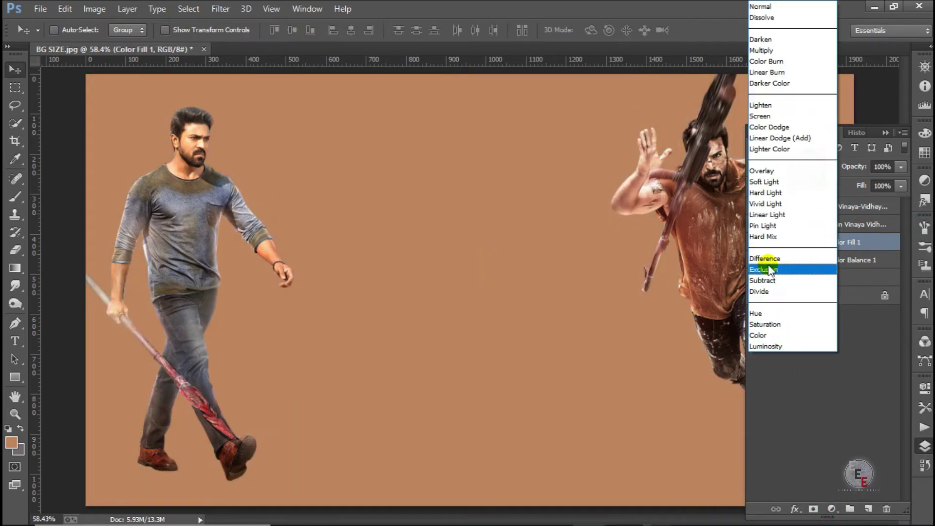
click(767, 179)
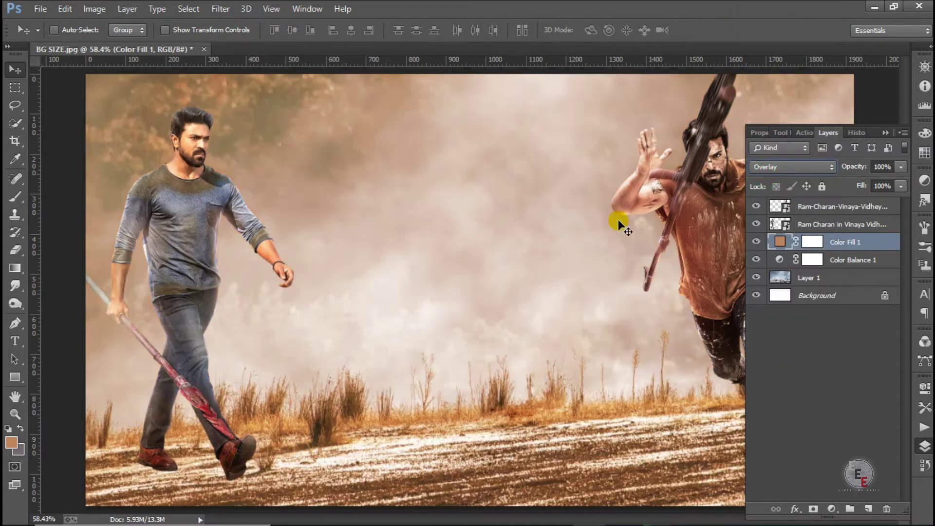
click(757, 242)
click(756, 243)
click(757, 243)
click(757, 242)
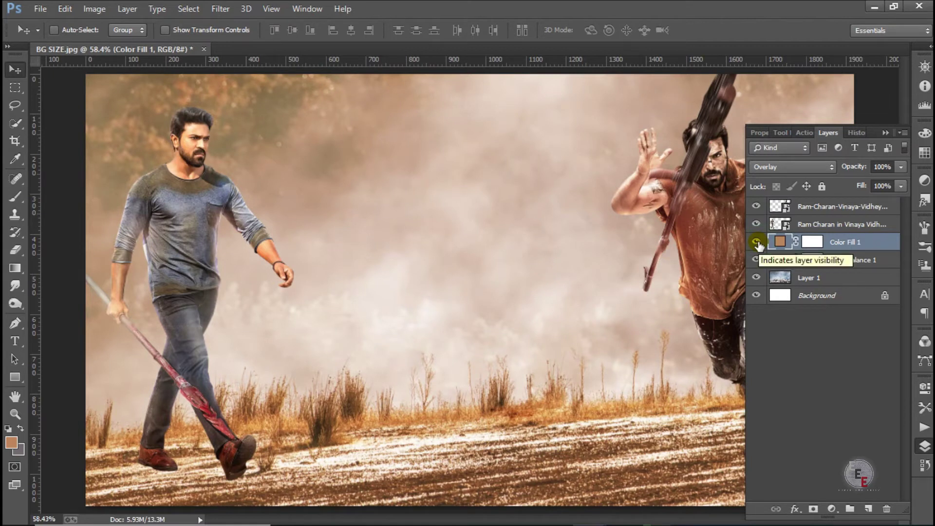
click(757, 242)
click(756, 243)
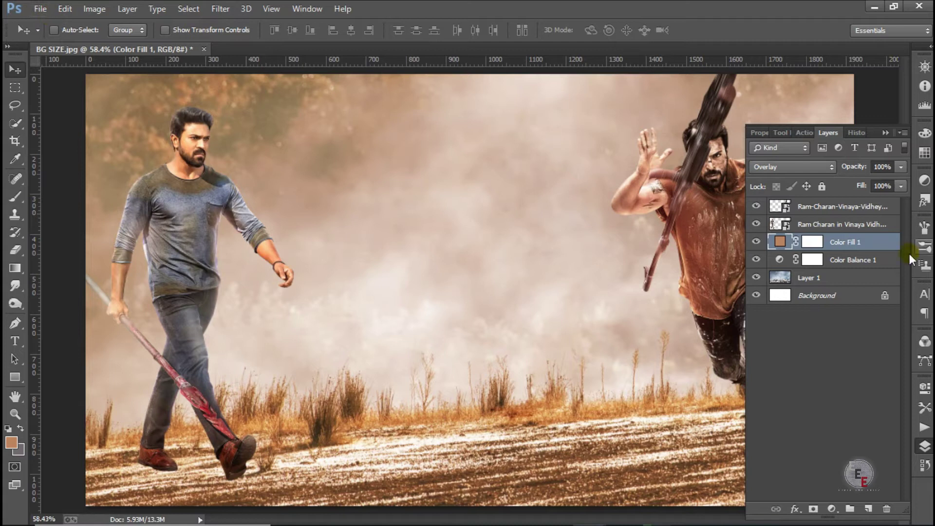
Add a Hue/Saturation adjustment above the color fill layer with Saturation at +14
click(832, 509)
click(855, 341)
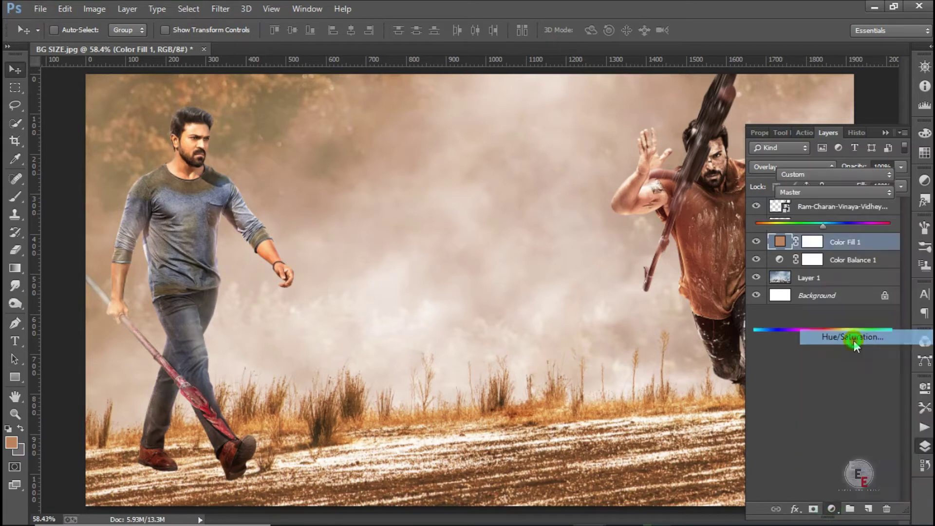
drag(858, 251, 834, 273)
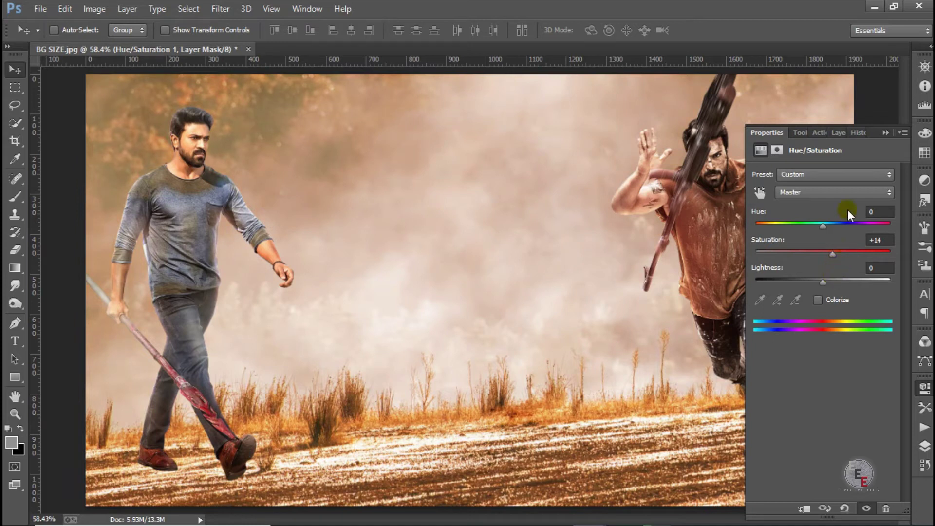
click(839, 133)
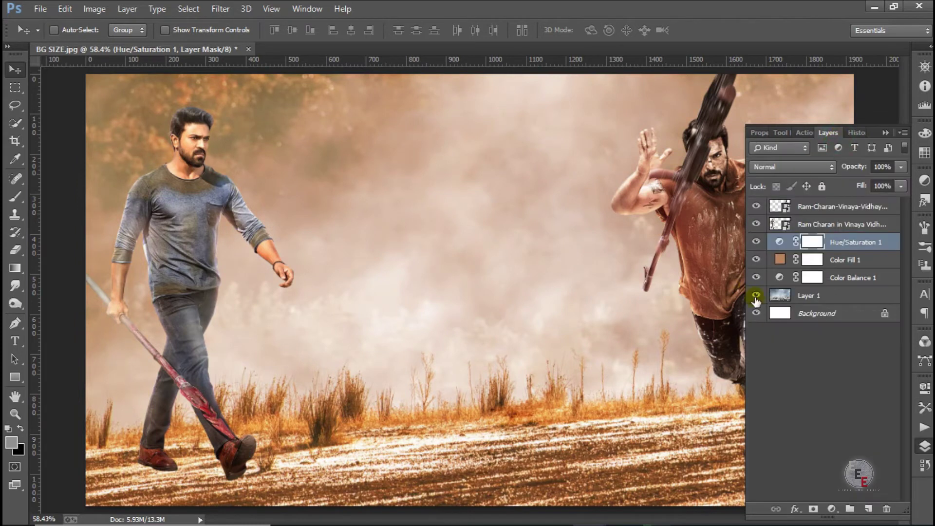
right_click(861, 242)
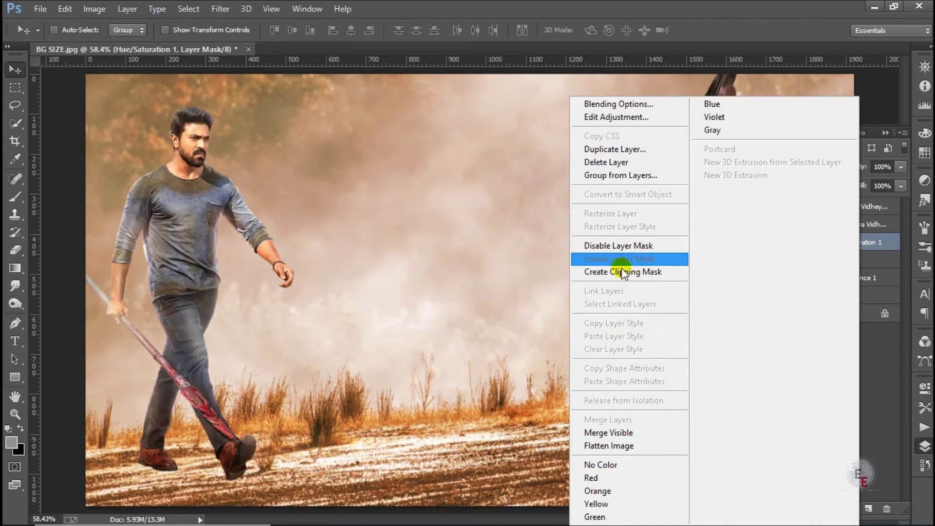
click(445, 260)
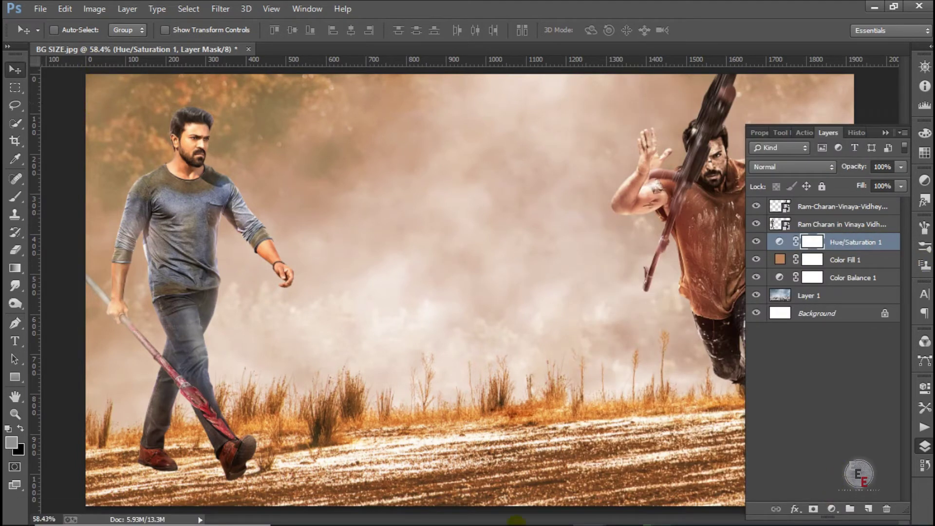
Open dust png.png and copy it into the BG SIZE document as a layer above the Hue/Saturation adjustment
click(44, 10)
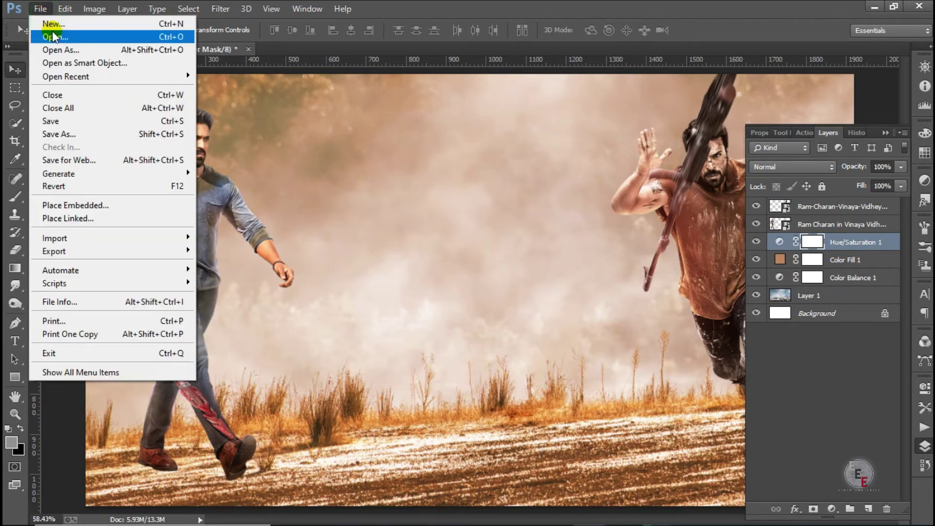
click(50, 35)
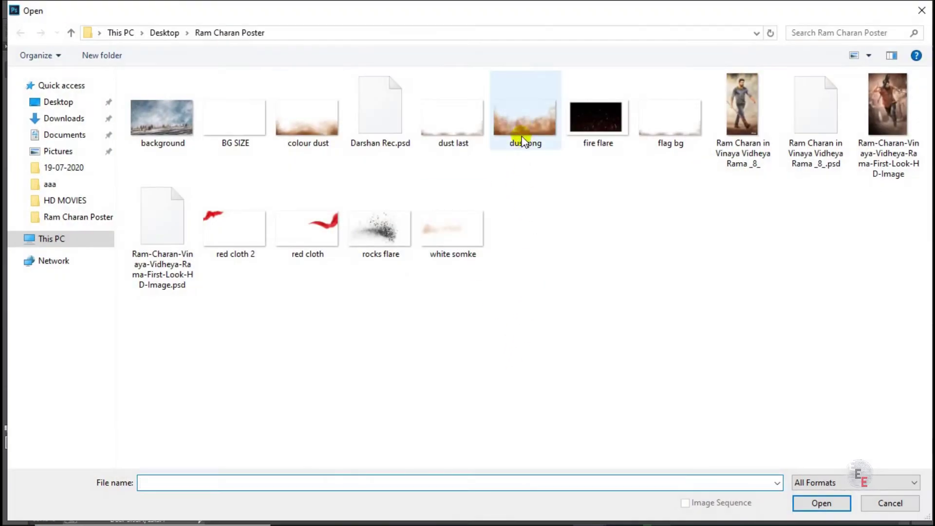
double_click(525, 133)
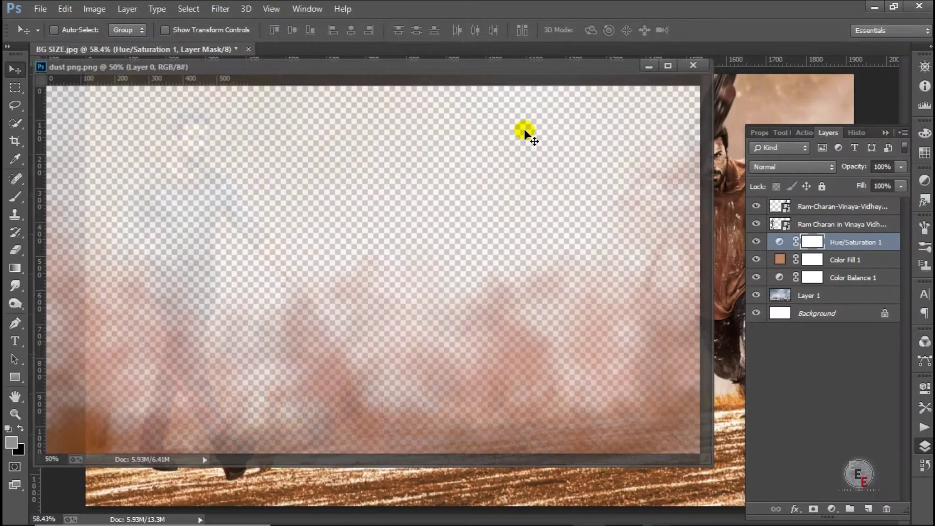
drag(517, 340, 732, 139)
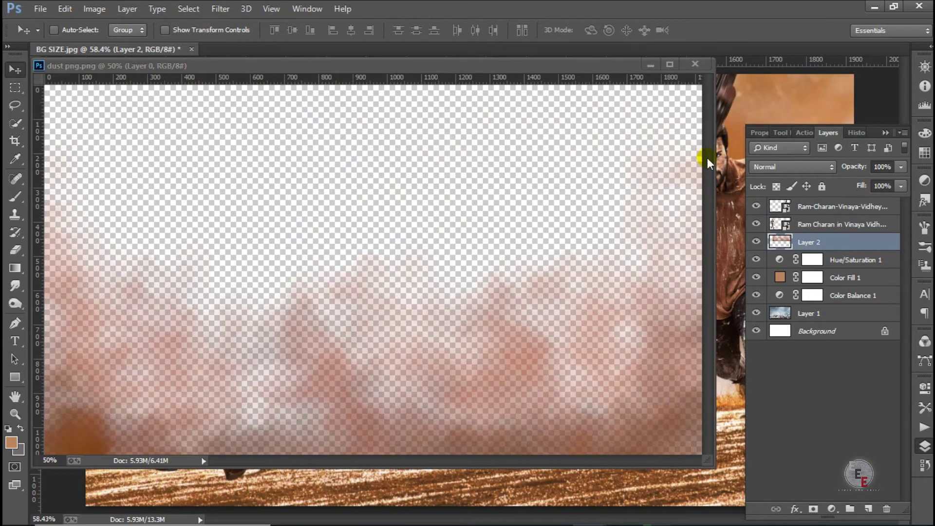
Move the dust layer to the top of the layer stack and align it with the canvas's side and lower edges
click(695, 64)
drag(823, 242, 822, 204)
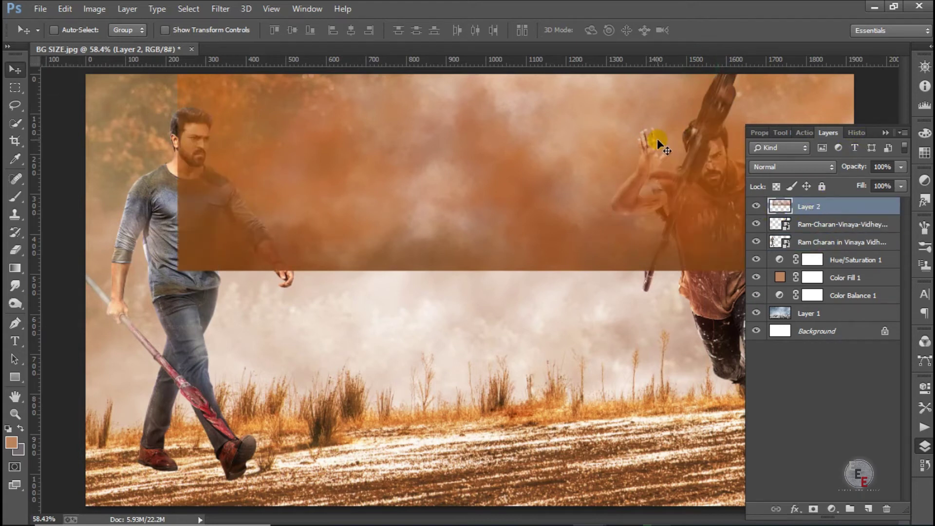
key(ctrl+minus)
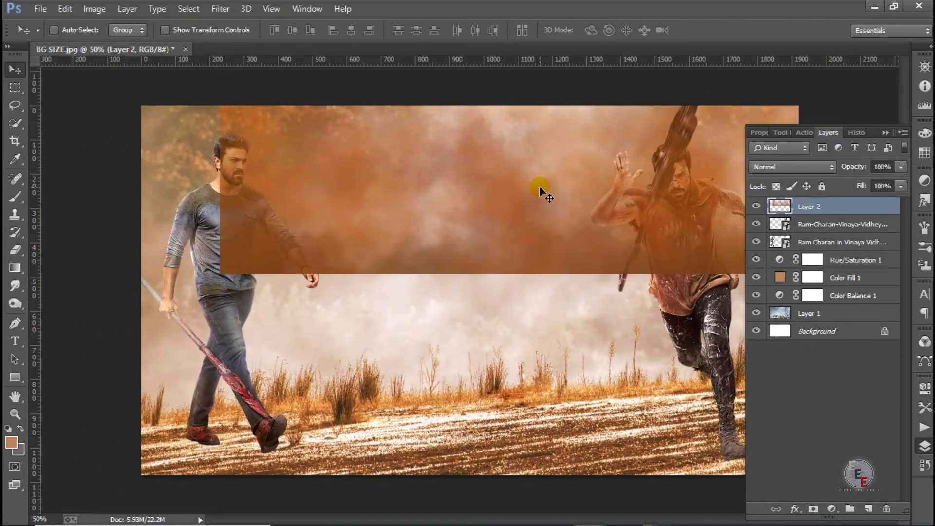
key(ctrl+t)
drag(548, 185, 536, 371)
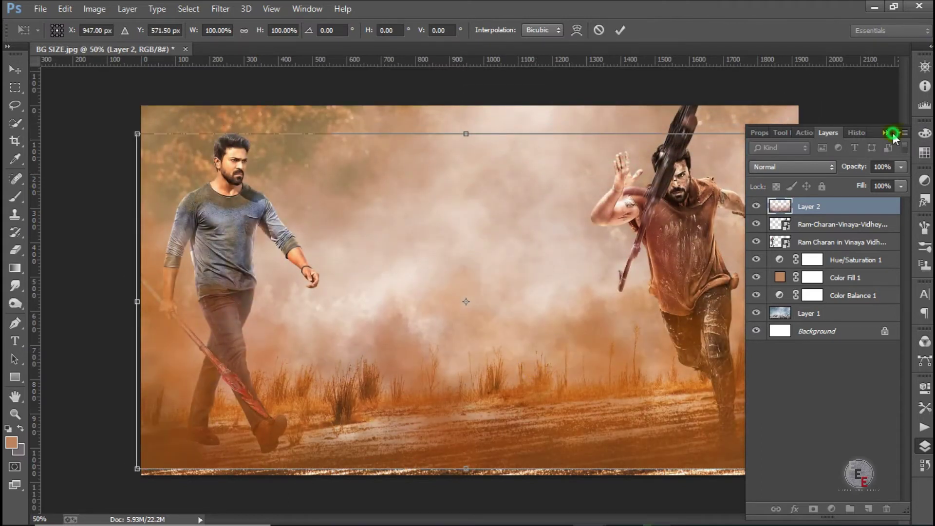
click(885, 132)
drag(583, 325, 587, 334)
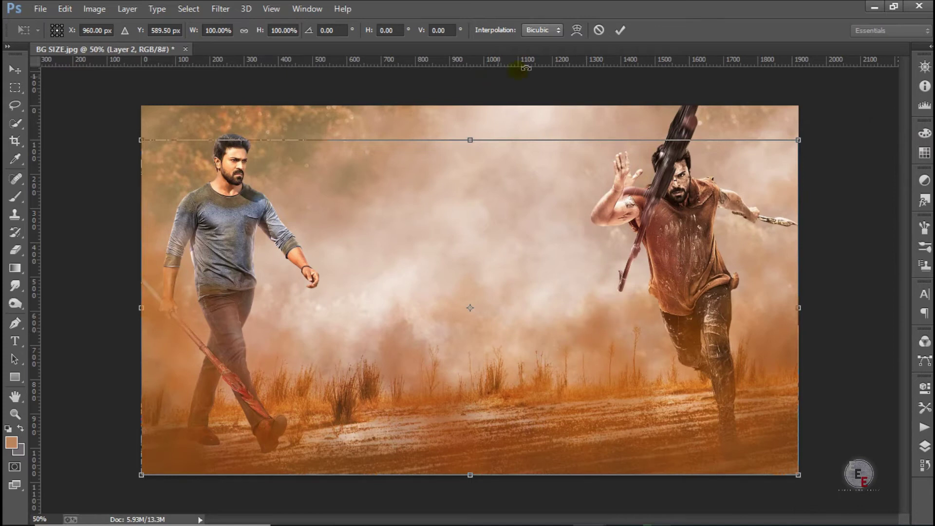
click(620, 31)
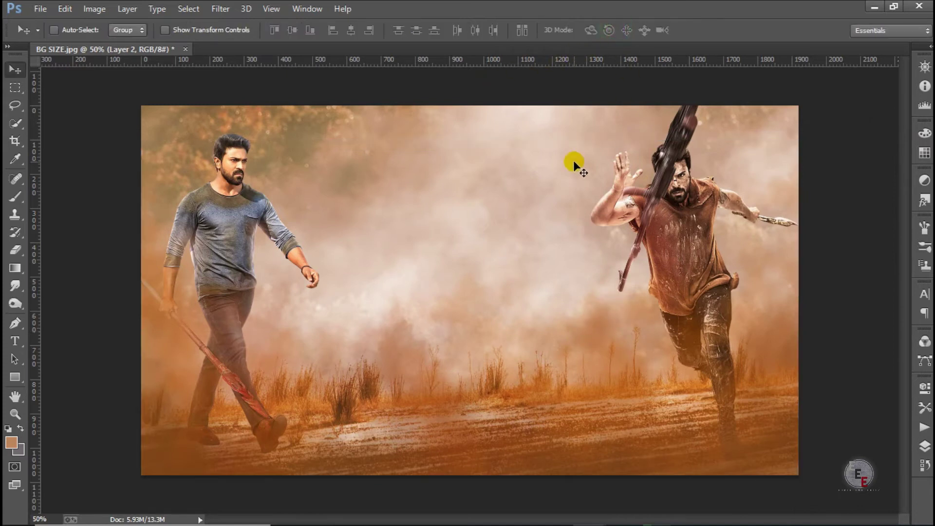
Compare the poster with and without the dust layer
scroll(574, 160, up, 1)
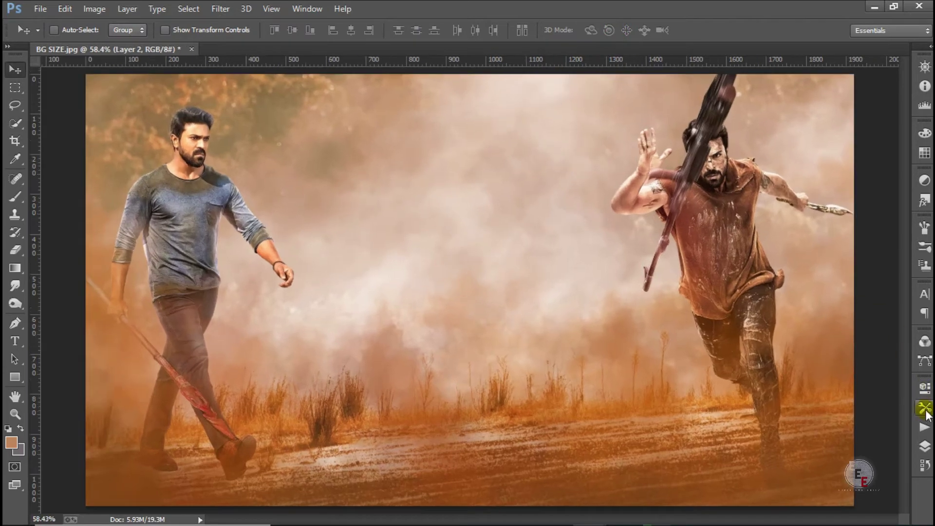
click(924, 446)
click(756, 207)
click(756, 207)
click(756, 207)
click(756, 206)
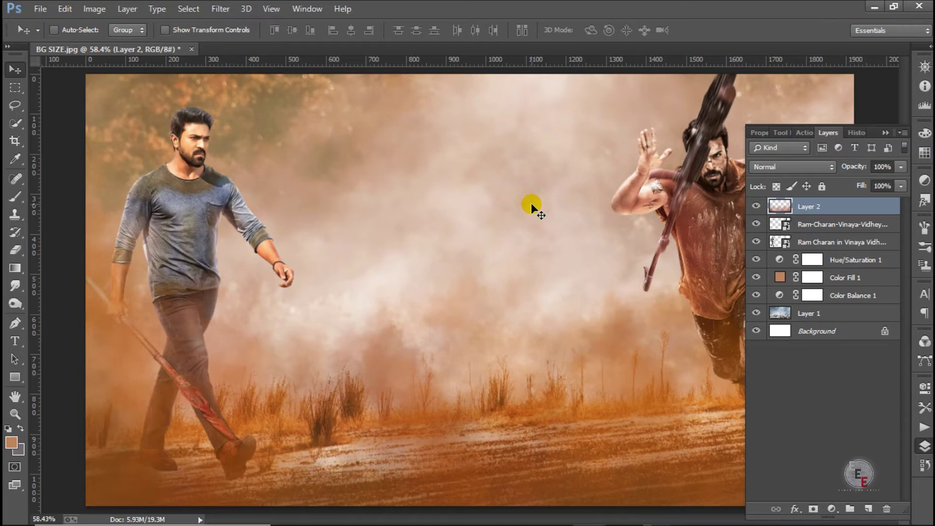
Open red cloth.png and copy it into the BG SIZE document as a new layer
click(40, 9)
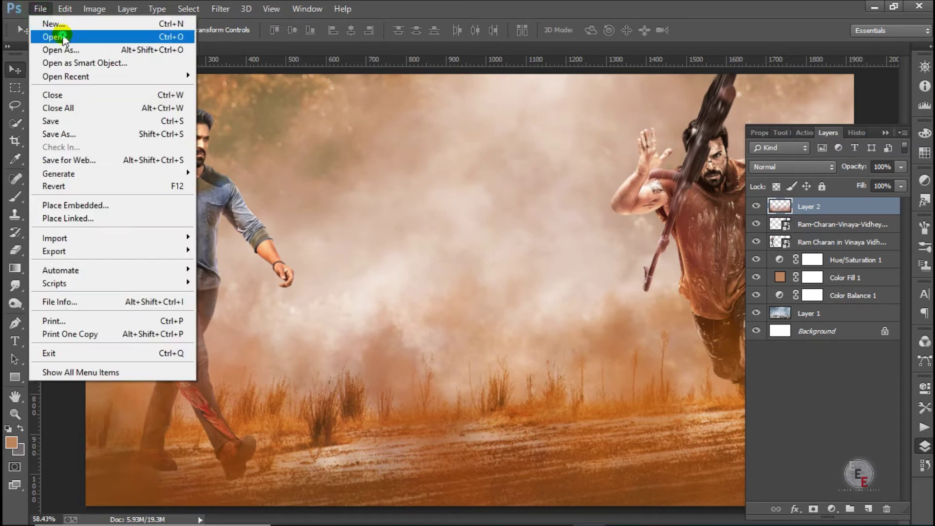
click(59, 37)
double_click(326, 225)
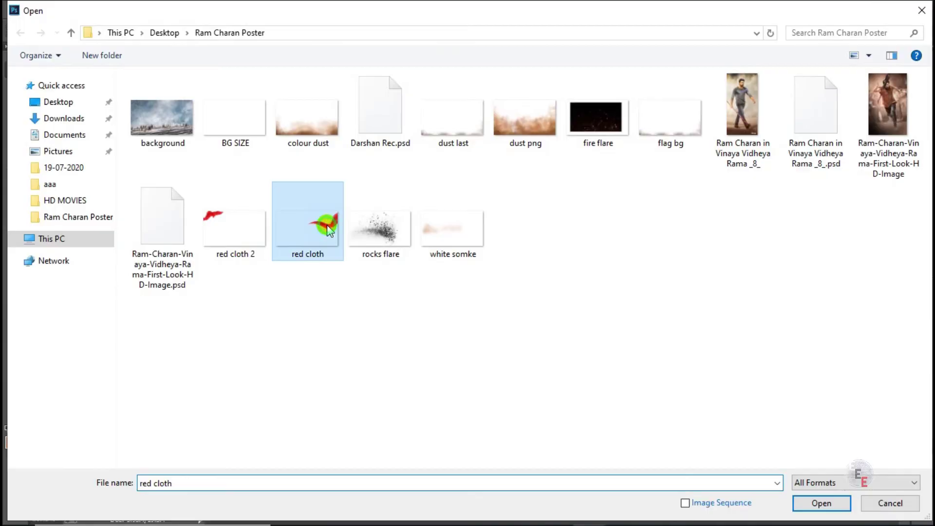
drag(662, 169, 728, 110)
click(695, 64)
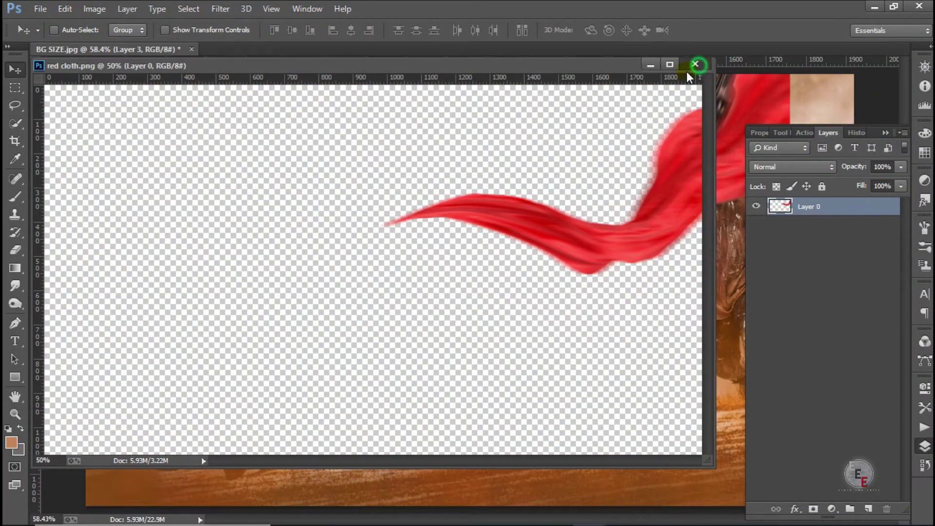
Place the red cloth layer directly above the Hue/Saturation adjustment and position the cloth behind the running figure
click(836, 207)
drag(837, 207, 777, 262)
click(885, 133)
drag(750, 169, 793, 226)
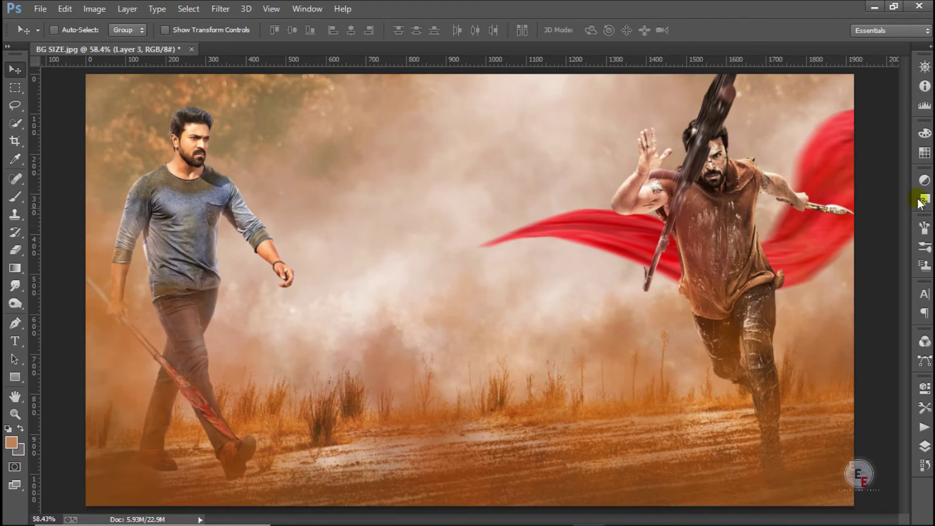
Open red cloth 2.png and copy it into the BG SIZE document above the first cloth layer
click(42, 10)
click(66, 37)
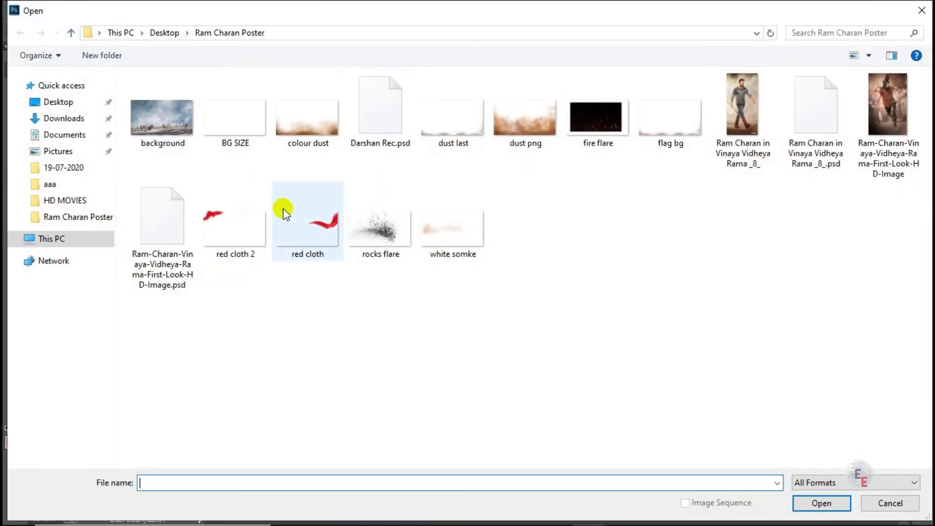
double_click(237, 213)
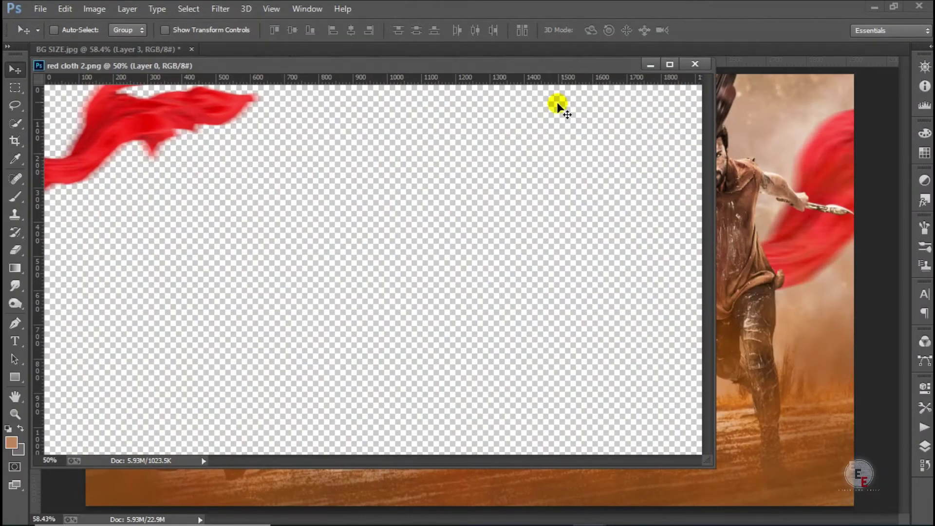
mouse_move(192, 130)
mouse_down()
mouse_move(741, 156)
mouse_move(732, 134)
mouse_move(341, 162)
mouse_move(194, 148)
mouse_move(182, 137)
mouse_move(191, 113)
mouse_up()
click(695, 65)
Nudge the second red cloth downward behind the walking figure's head
key(Down)
key(Down)
key(Down)
key(Down)
key(Down)
key(Down)
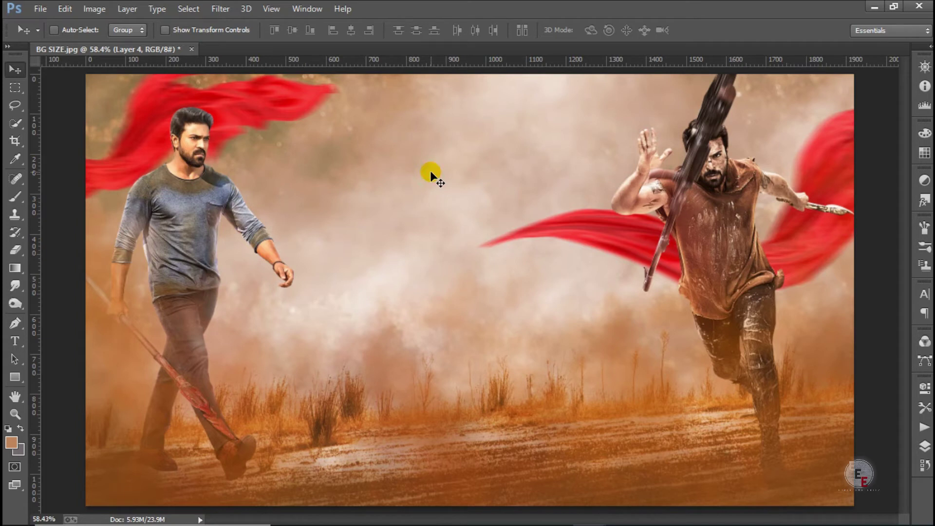
Add a Curves adjustment above the second cloth layer, pulling a midtone point down to Input 103, Output 92
key(F7)
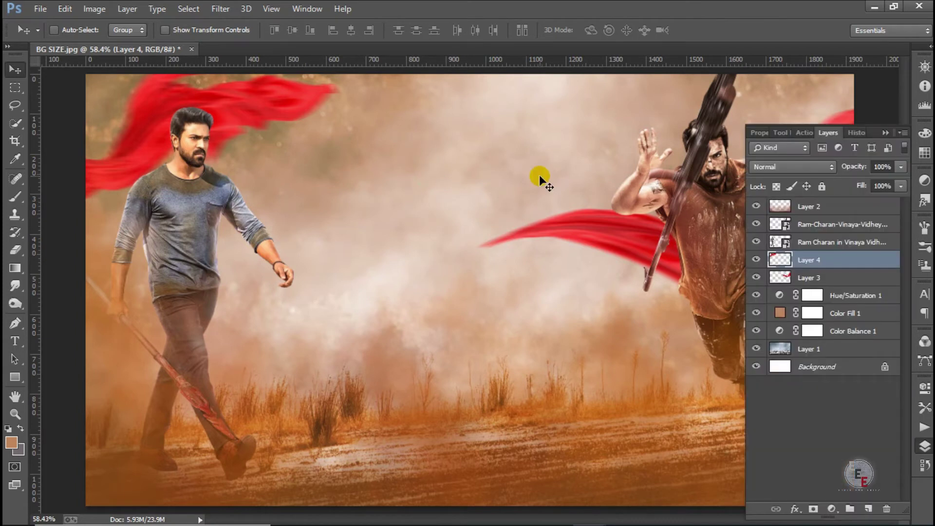
click(833, 507)
click(859, 292)
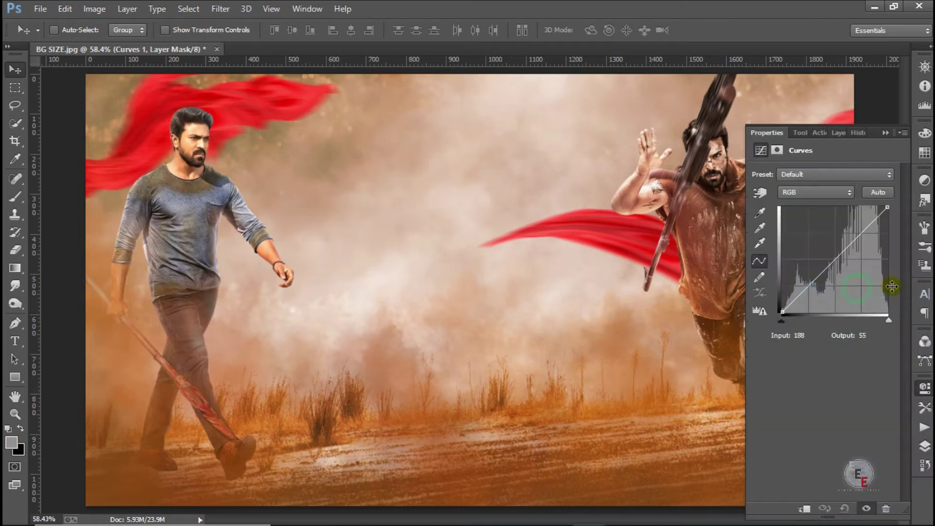
drag(825, 270, 825, 274)
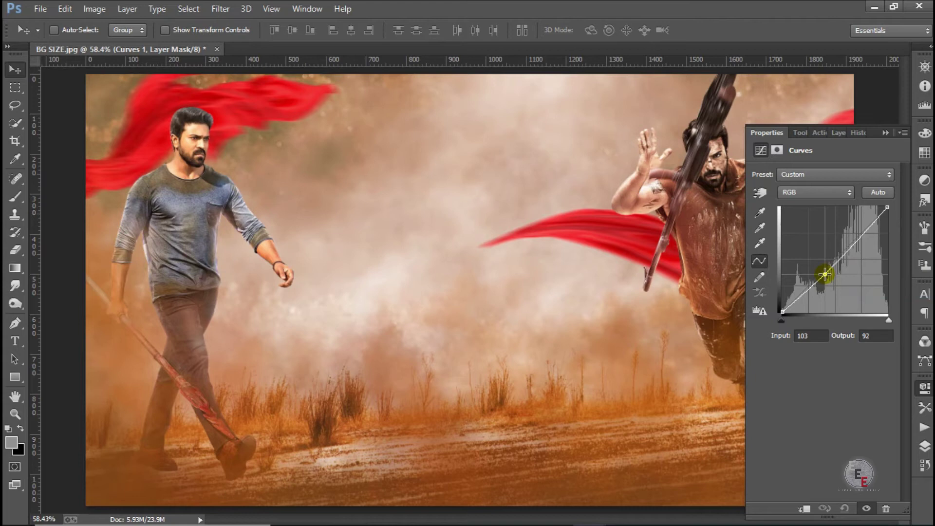
Compare the image with and without the Curves adjustment
click(846, 133)
click(757, 259)
click(756, 259)
click(756, 259)
click(757, 259)
click(757, 259)
click(757, 258)
click(756, 259)
click(757, 258)
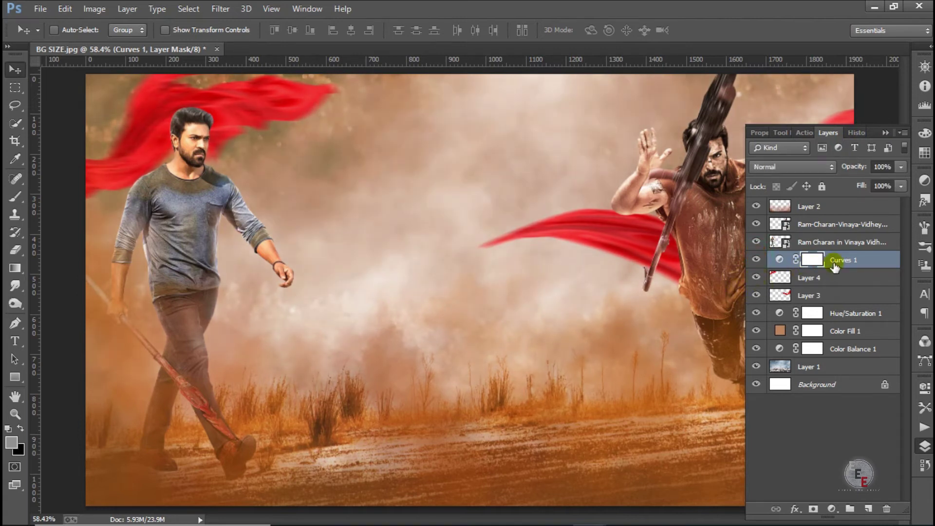
Clip the Curves adjustment to the second cloth layer and compare the cloth with and without it
right_click(869, 262)
click(675, 273)
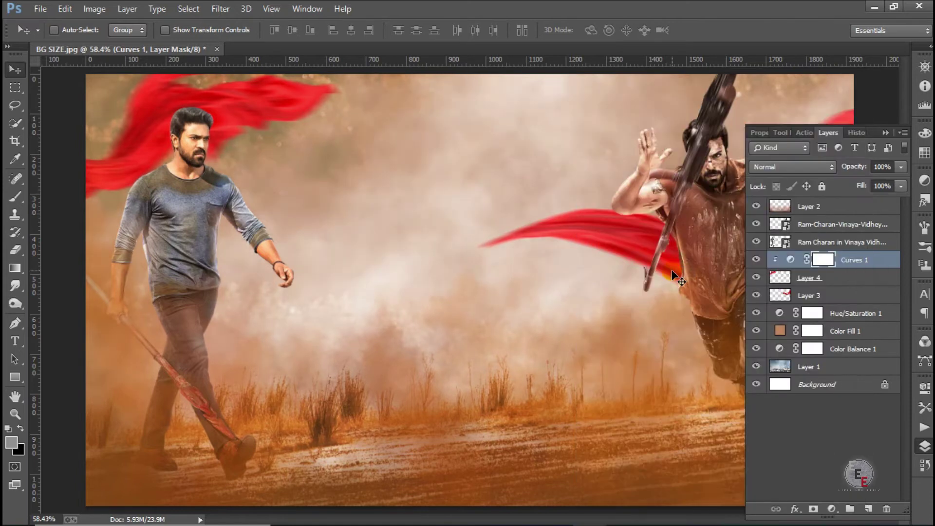
click(757, 259)
click(756, 260)
click(757, 259)
click(757, 260)
Duplicate the Curves adjustment above the first cloth layer, clip it to that layer, and check its effect
drag(844, 260, 850, 291)
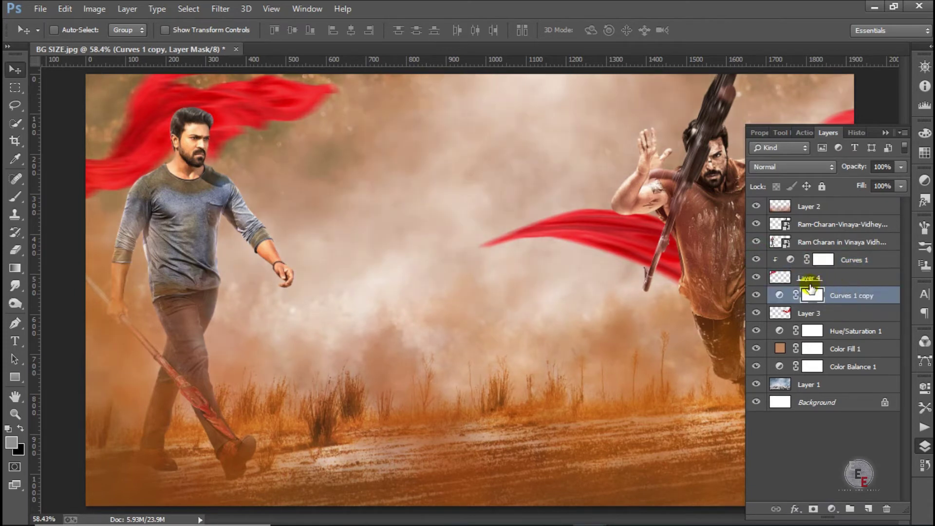
right_click(855, 291)
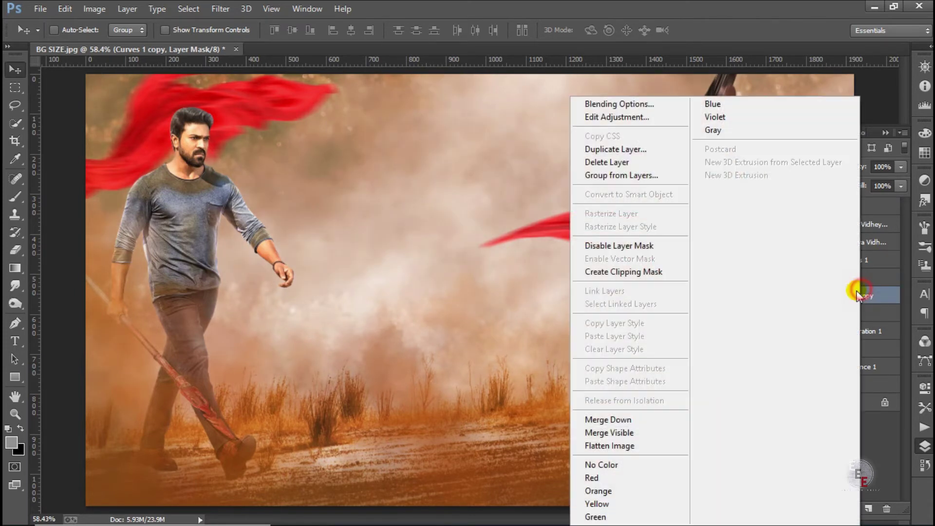
click(637, 273)
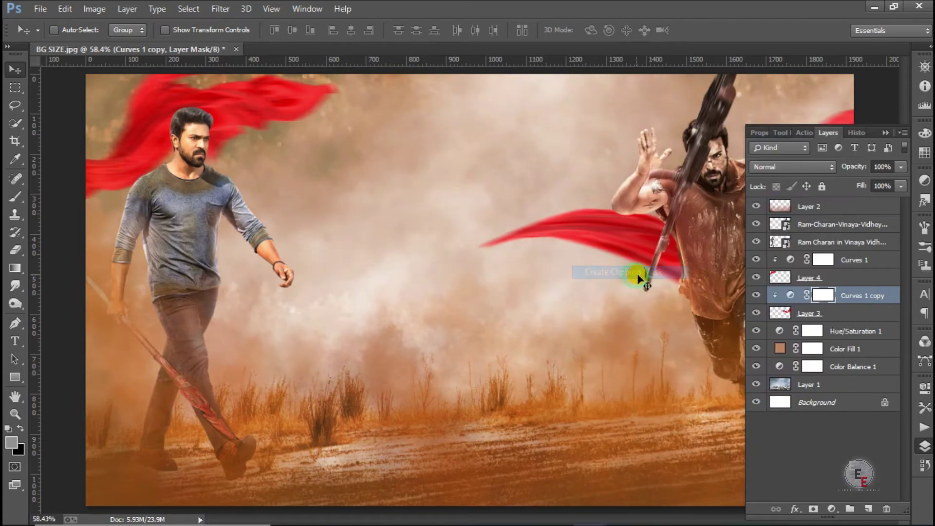
click(757, 296)
click(756, 296)
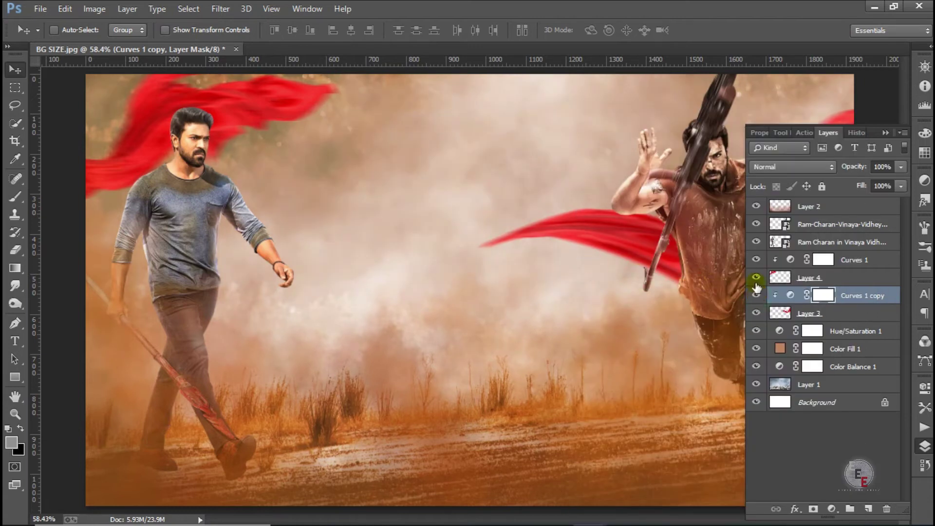
Open fire flare.jpg and copy it into the BG SIZE document as a layer directly above the running figure
click(868, 263)
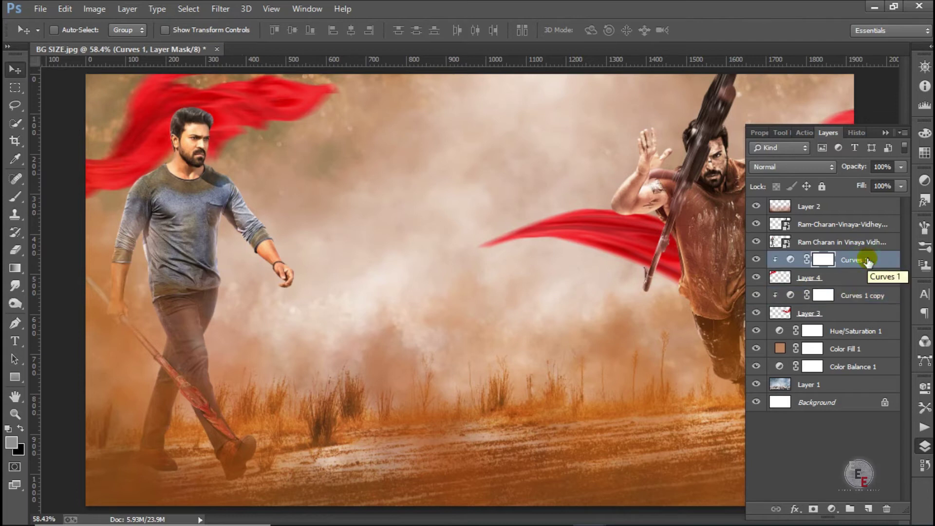
ctrl+click(606, 239)
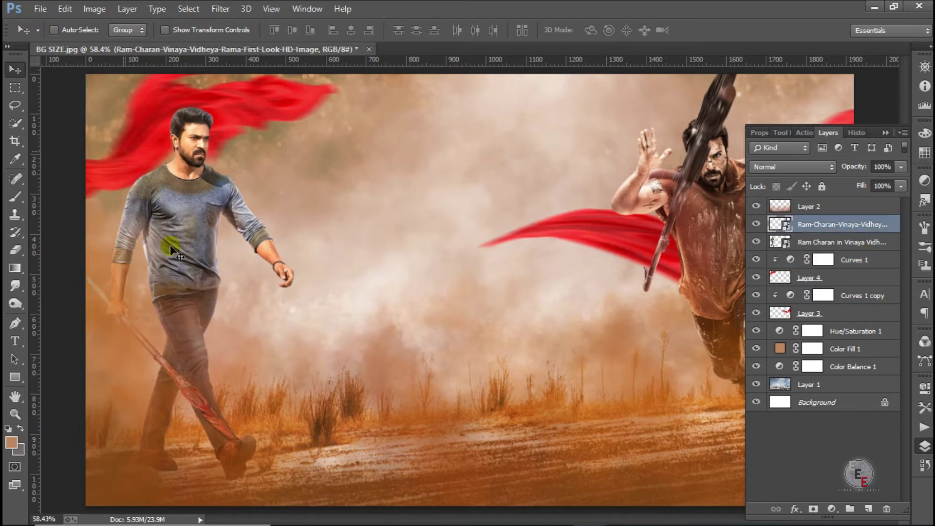
click(39, 9)
click(35, 40)
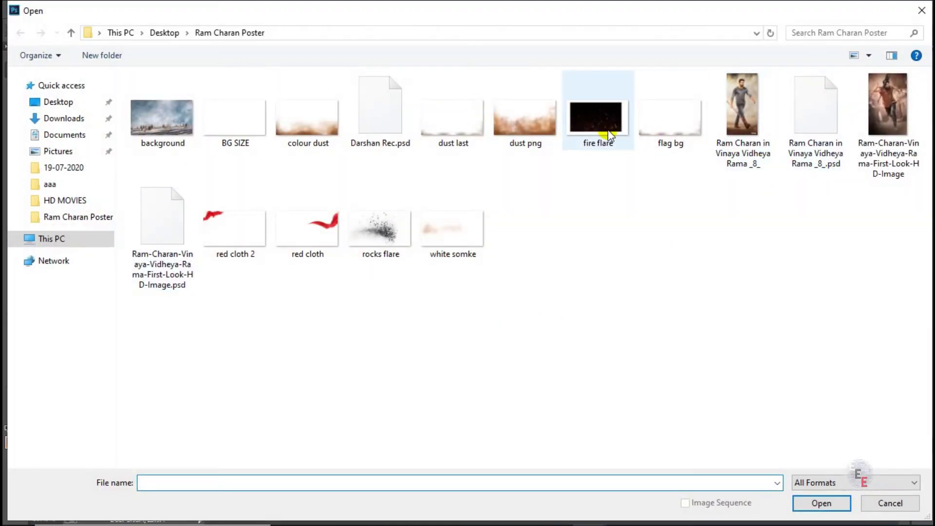
double_click(609, 136)
drag(458, 321, 727, 249)
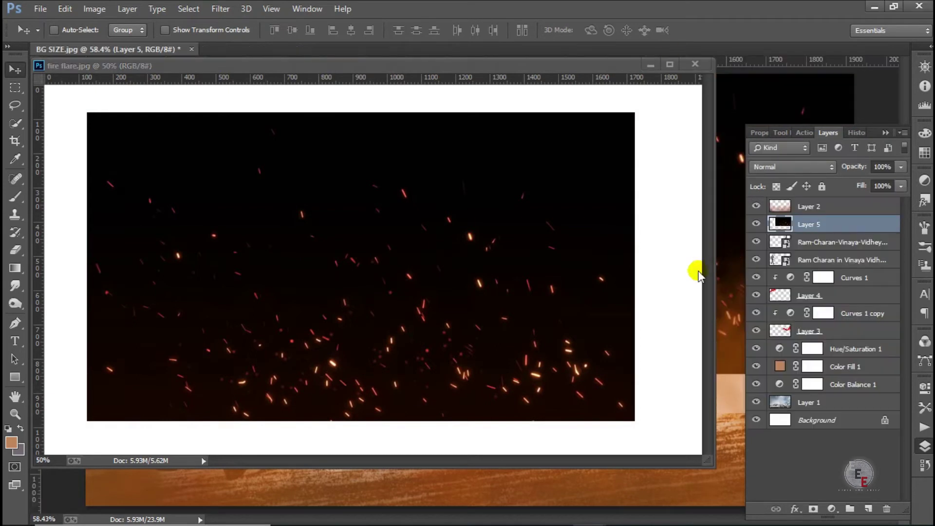
click(648, 63)
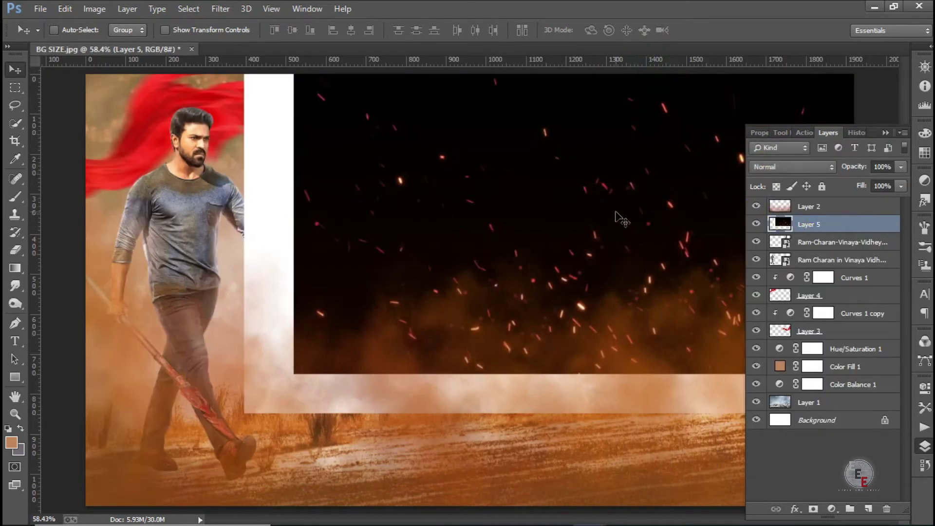
Scale down the fire flare layer until its whole white border fits inside the canvas
drag(615, 272, 537, 319)
click(14, 125)
drag(14, 126, 93, 134)
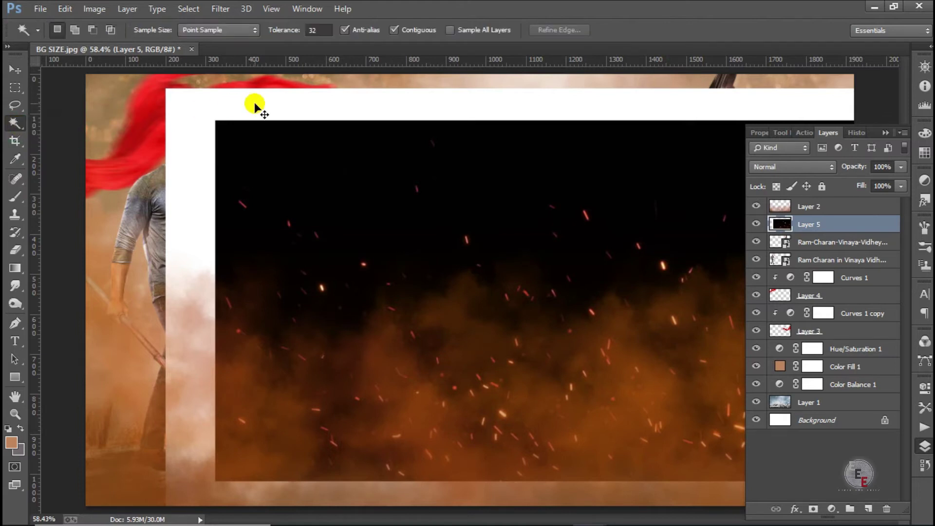
key(ctrl+minus)
key(ctrl+minus)
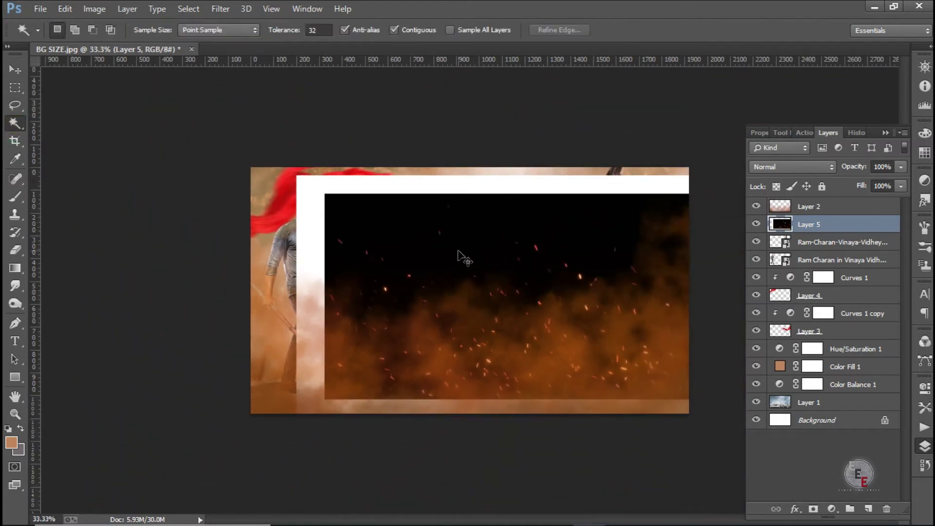
key(ctrl+t)
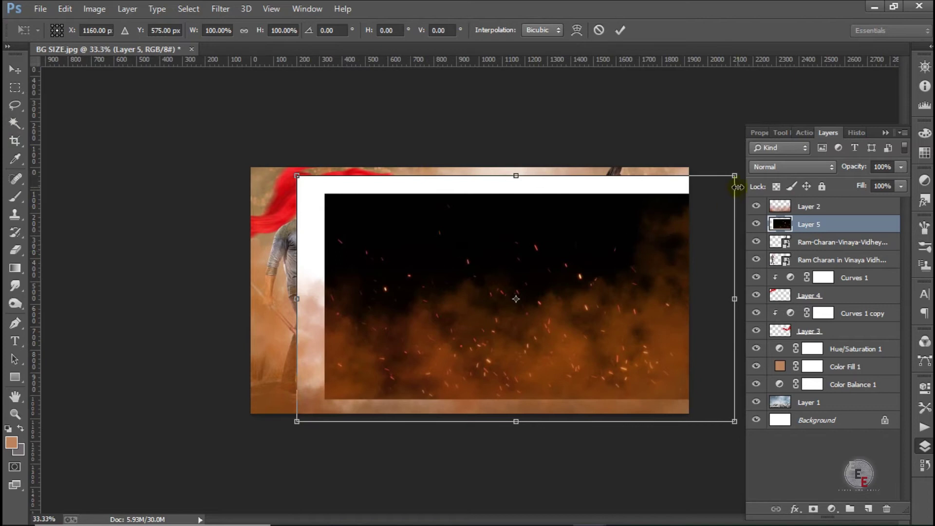
drag(735, 177, 676, 201)
click(618, 30)
Select the white border around the sparks with the Magic Wand at tolerance 32, delete it, and deselect
key(w)
click(489, 271)
click(479, 215)
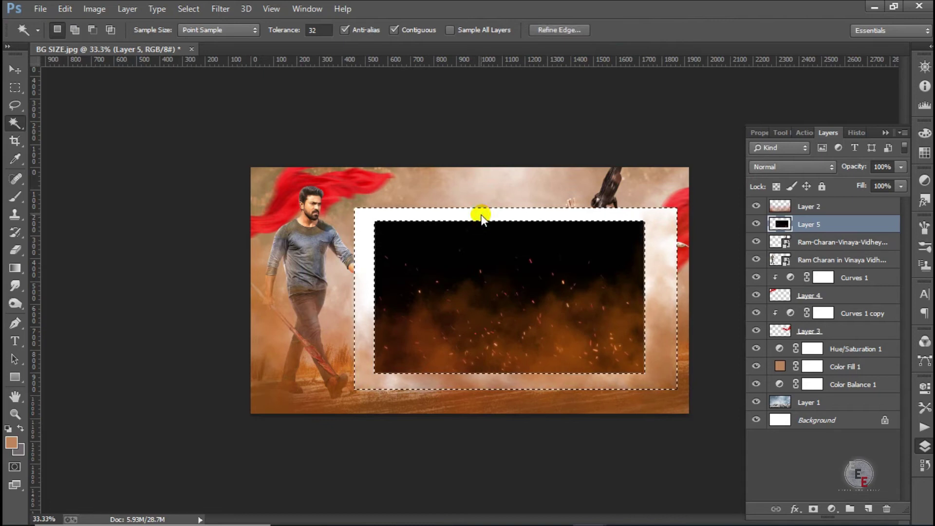
key(Delete)
key(ctrl+d)
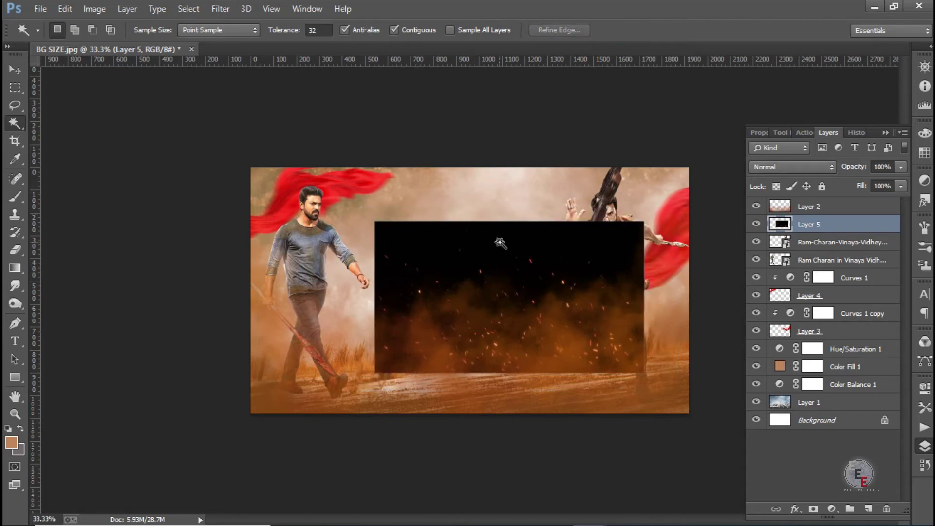
Shrink the fire flare layer further and move it into the canvas's lower-left corner over the walking figure's legs
click(15, 70)
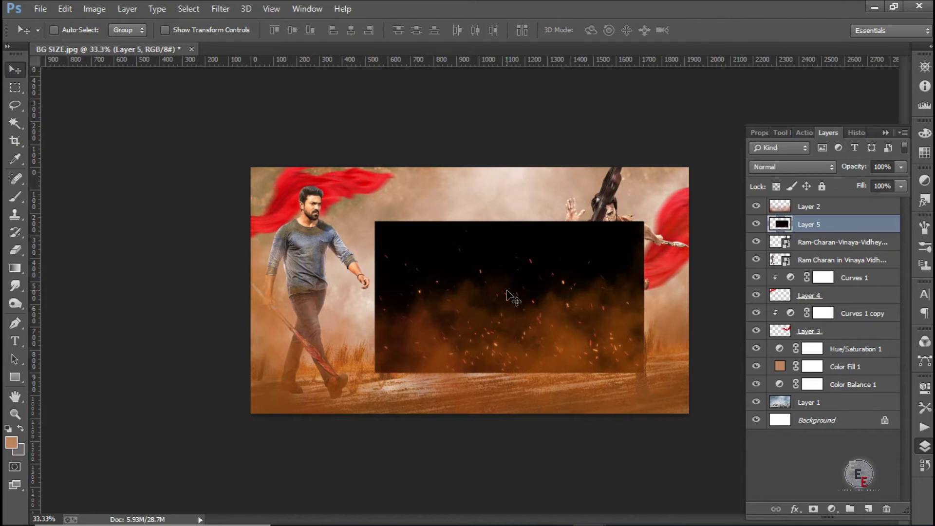
key(ctrl+t)
drag(650, 223, 596, 249)
drag(536, 280, 324, 372)
click(621, 31)
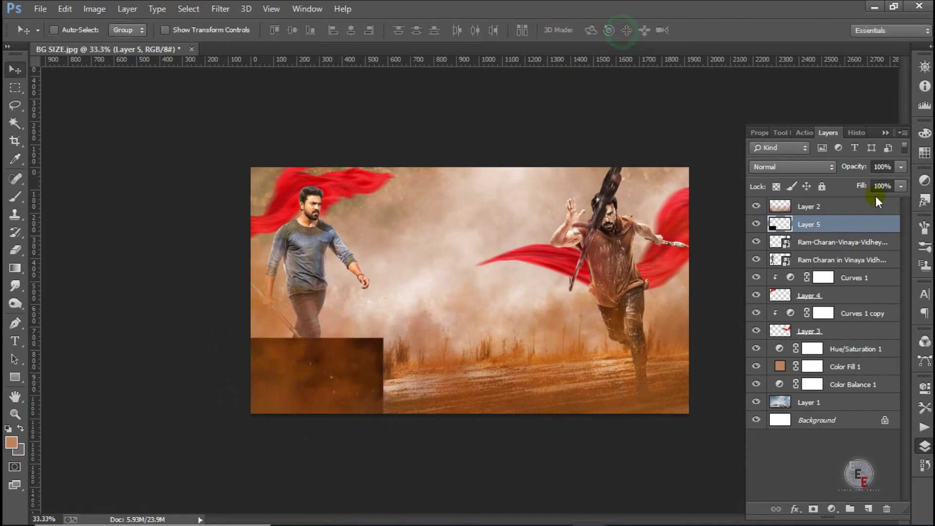
Move the fire flare layer directly above Layer 2 and set its blend mode to Screen
drag(829, 211, 828, 201)
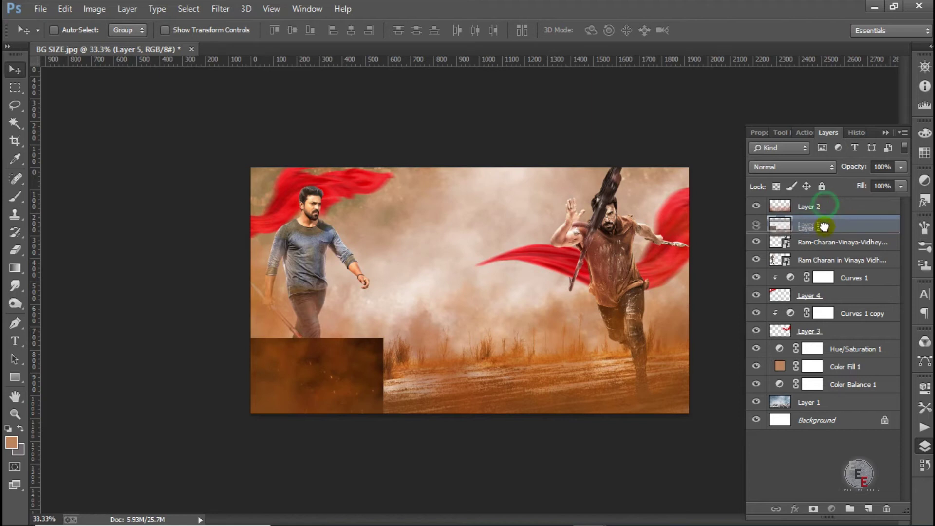
click(800, 165)
click(770, 119)
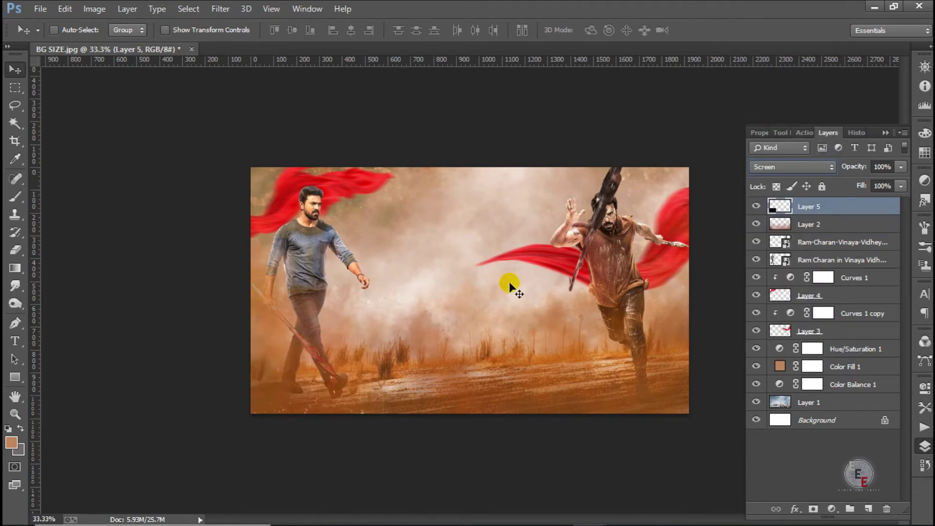
Compare the image with the sparks layer hidden and shown, and move the sparks slightly upward over the walking figure's feet
key(ctrl+1)
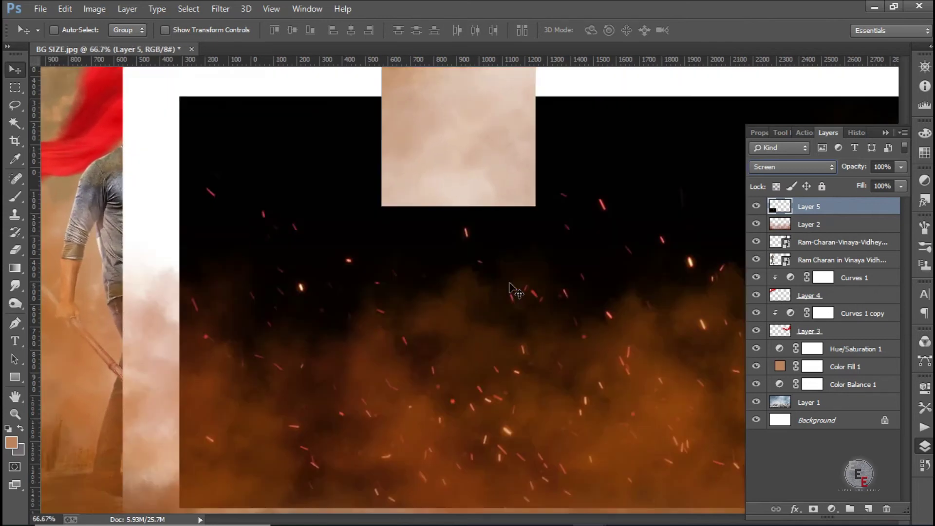
key(ctrl+0)
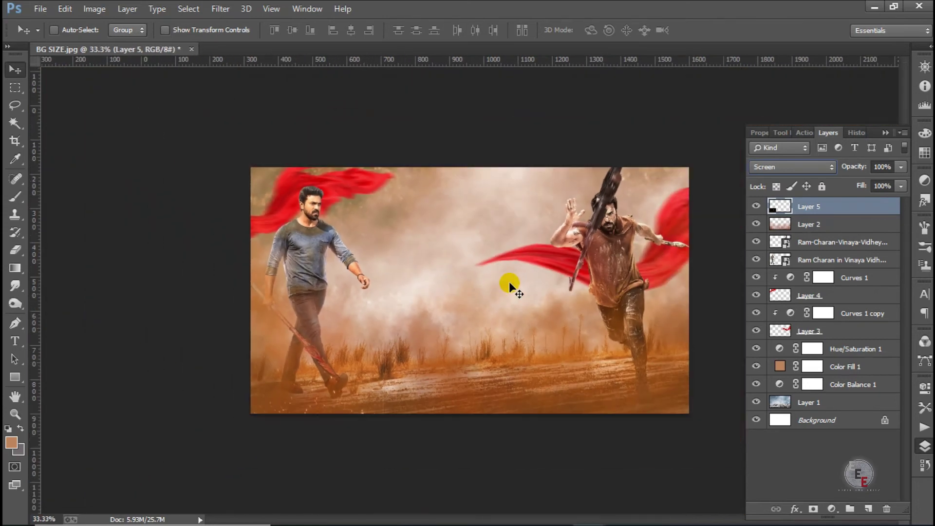
key(ctrl+plus)
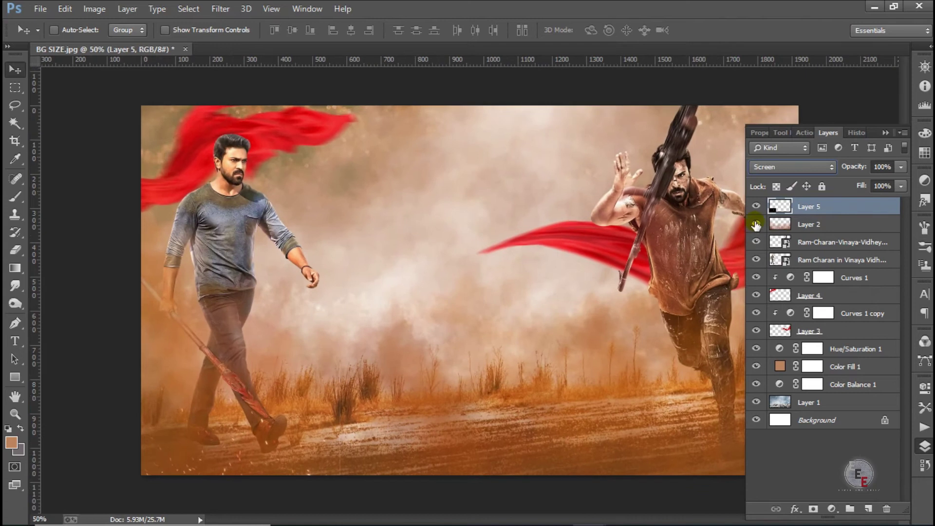
click(760, 208)
click(760, 207)
drag(238, 437, 252, 378)
Add a layer mask to the sparks layer and soften the sparks' hard right edge on it with the Eraser at size 90, 100% opacity
click(814, 508)
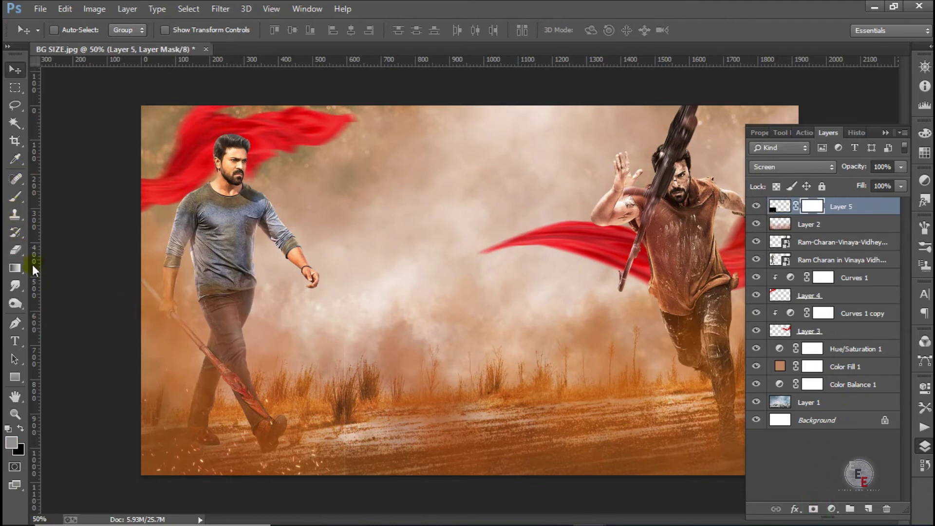
click(16, 250)
key(bracketleft)
key(bracketleft)
key(bracketleft)
key(bracketleft)
key(bracketleft)
key(bracketleft)
key(bracketleft)
key(bracketleft)
key(bracketleft)
key(bracketleft)
key(bracketleft)
key(bracketleft)
key(bracketleft)
key(bracketleft)
key(bracketleft)
key(bracketleft)
key(bracketleft)
key(bracketleft)
key(bracketleft)
key(bracketleft)
drag(194, 34, 212, 34)
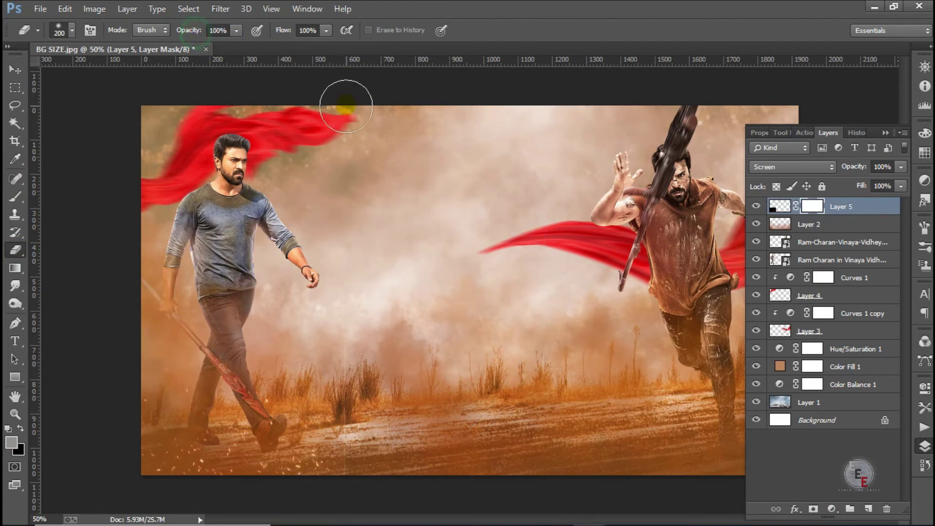
key(bracketleft)
key(bracketleft)
key(bracketleft)
key(bracketleft)
key(bracketleft)
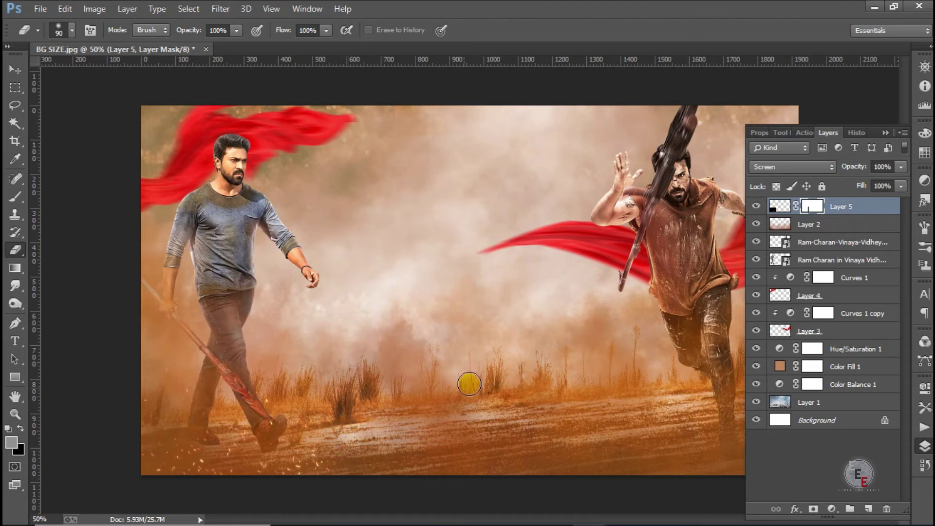
Place a horizontally flipped copy of the masked sparks layer in the canvas's lower-right corner at the running figure's feet
click(13, 71)
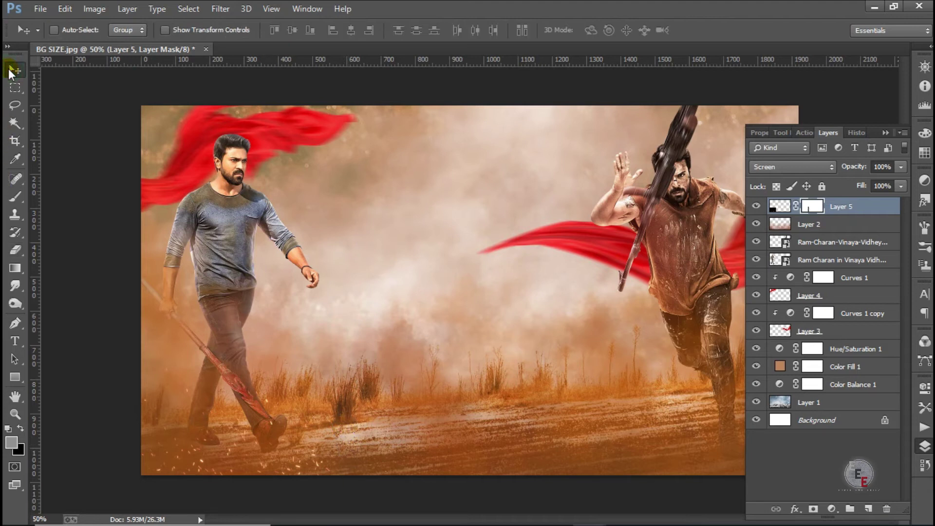
key(ctrl+j)
click(728, 209)
click(782, 208)
right_click(781, 209)
click(458, 213)
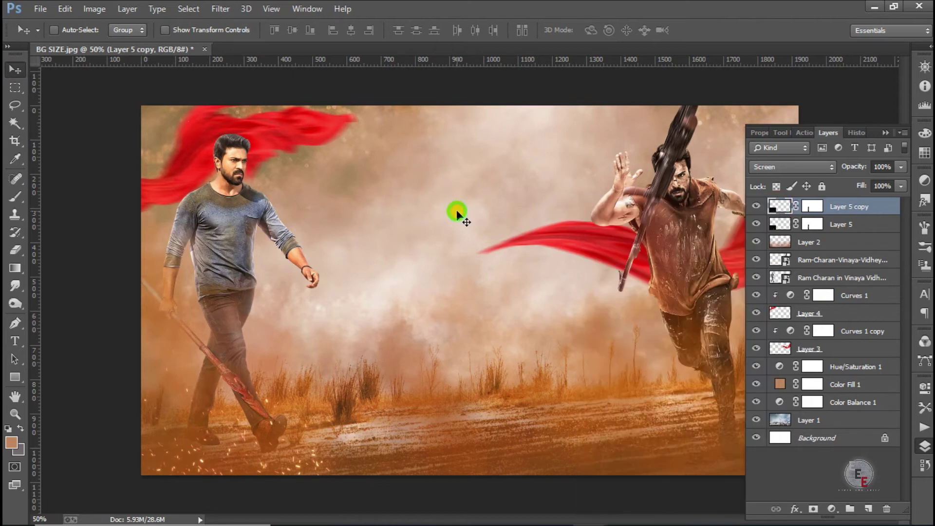
key(ctrl+t)
right_click(292, 419)
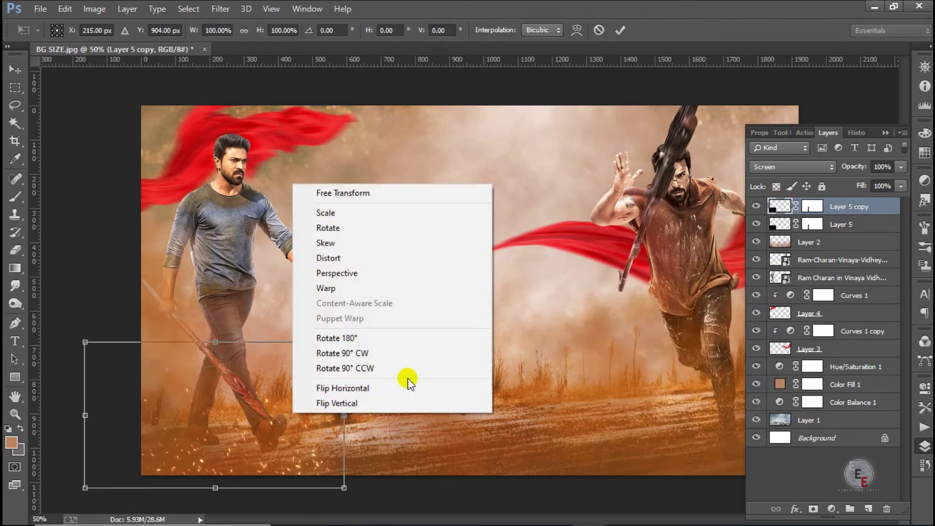
click(399, 385)
click(620, 30)
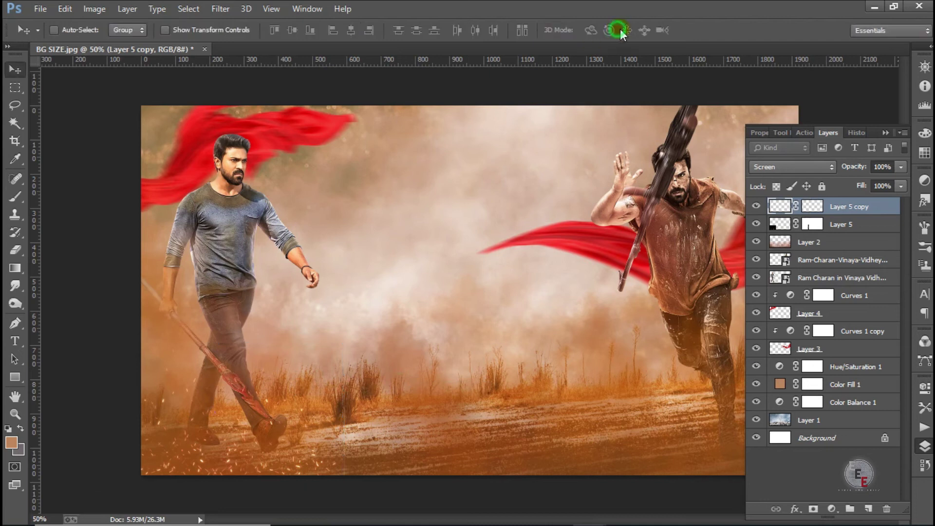
click(886, 132)
drag(223, 422, 696, 437)
Open rocks flare.jpg, copy it into the BG SIZE document as a new layer, and close the source file
click(44, 14)
click(69, 33)
double_click(370, 217)
drag(511, 223, 743, 139)
click(695, 65)
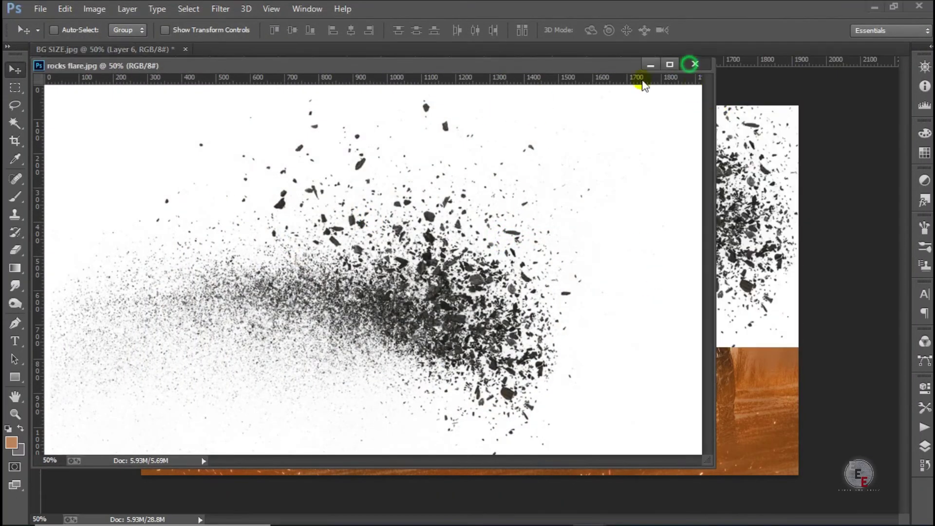
Move the rocks layer to the canvas's lower-left area and scale it to about 74%
drag(582, 209, 320, 472)
drag(380, 372, 317, 443)
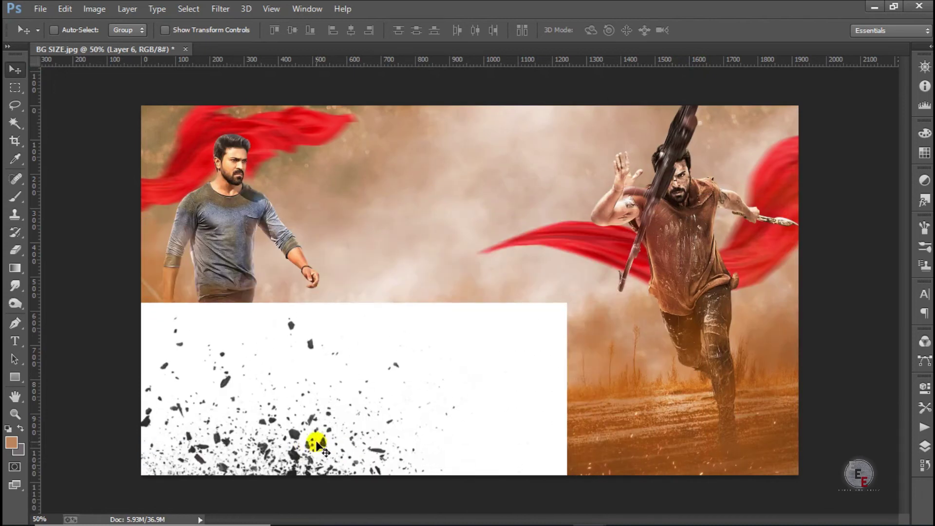
key(ctrl+t)
drag(567, 305, 501, 376)
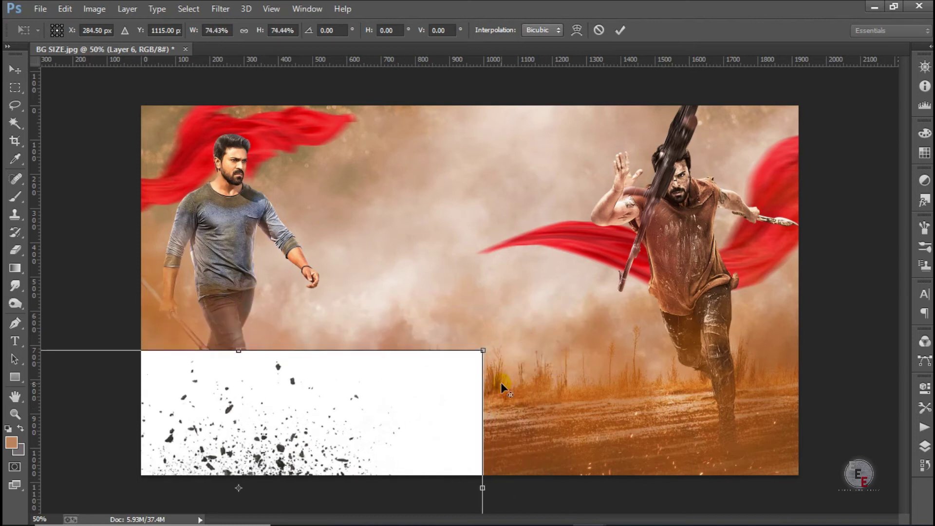
click(620, 30)
Blend the rocks layer with Multiply around the walking figure's feet and duplicate it in place to darken the rocks
click(925, 446)
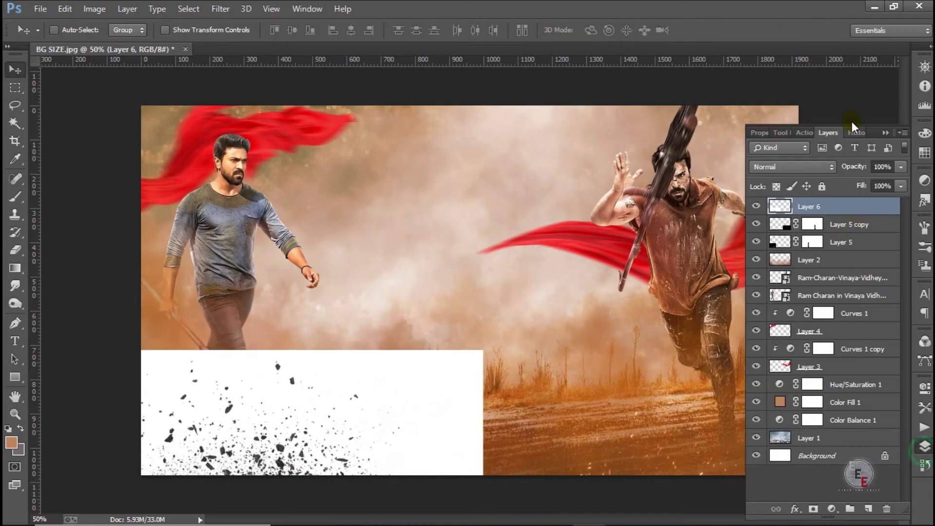
click(791, 168)
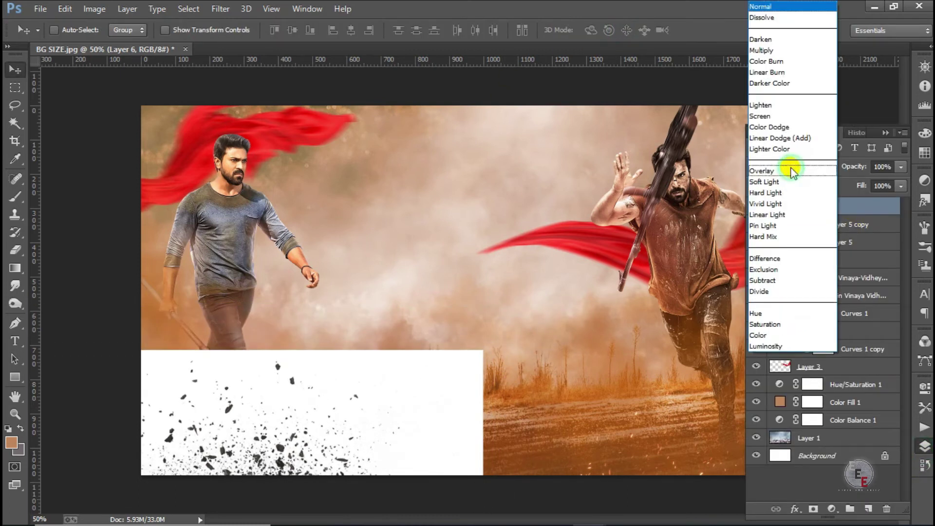
click(761, 42)
mouse_move(276, 432)
mouse_down()
mouse_move(246, 445)
mouse_move(244, 463)
mouse_move(268, 463)
mouse_move(273, 434)
mouse_up()
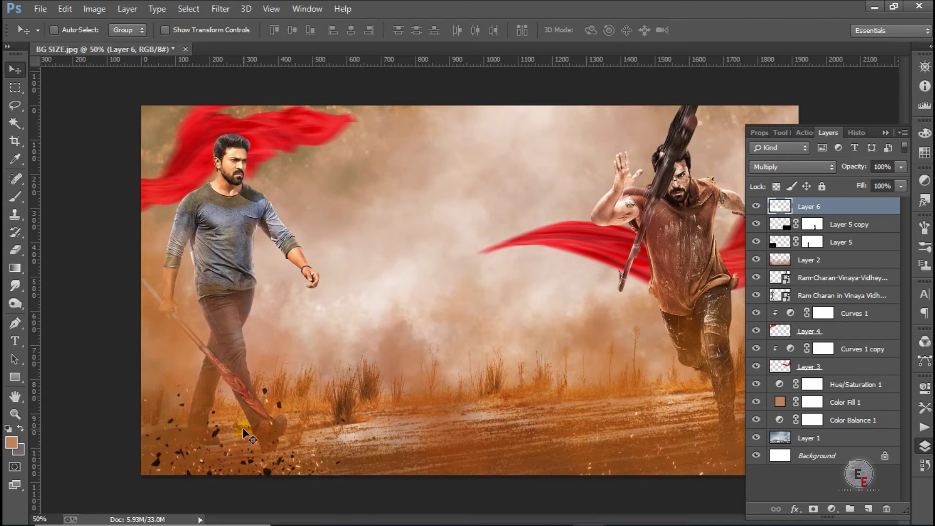
key(ctrl+j)
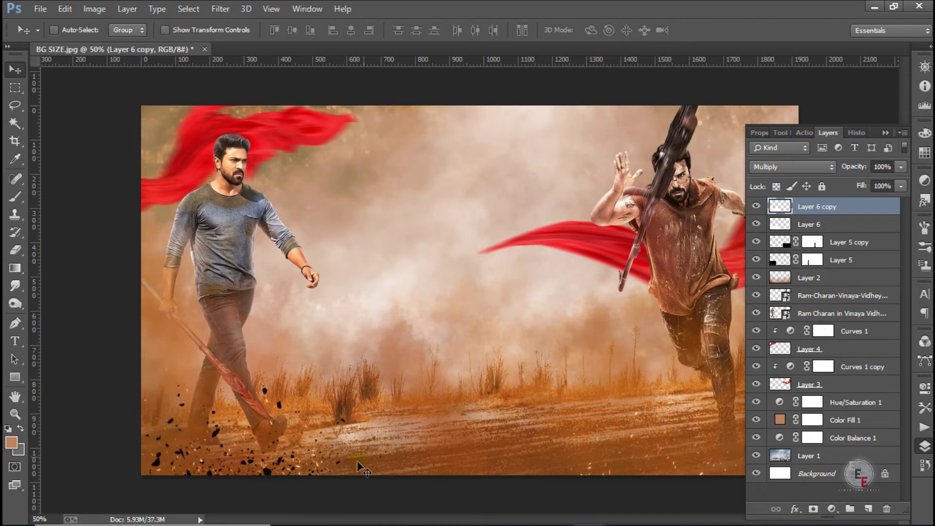
Try a copy of the rocks layer rotated about 167° in front of the running figure, and delete that copy
drag(266, 444, 647, 368)
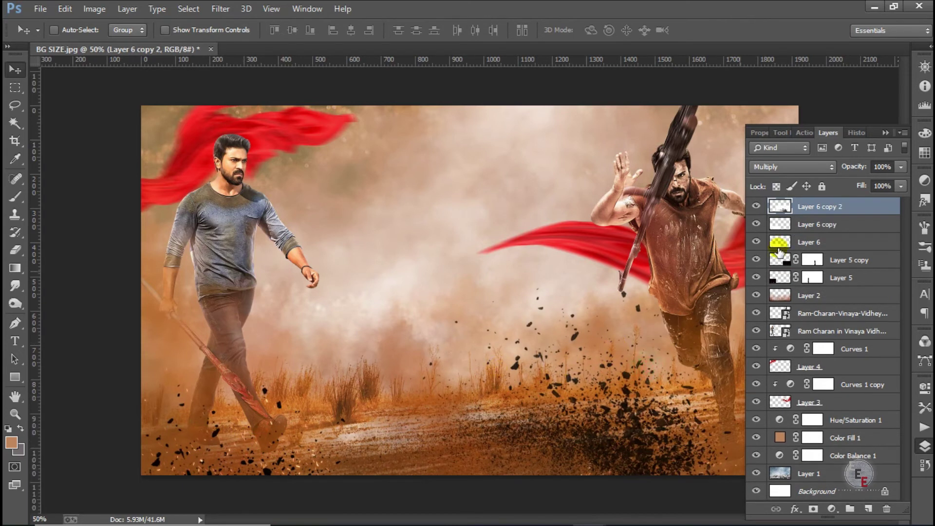
click(886, 133)
drag(655, 381, 613, 359)
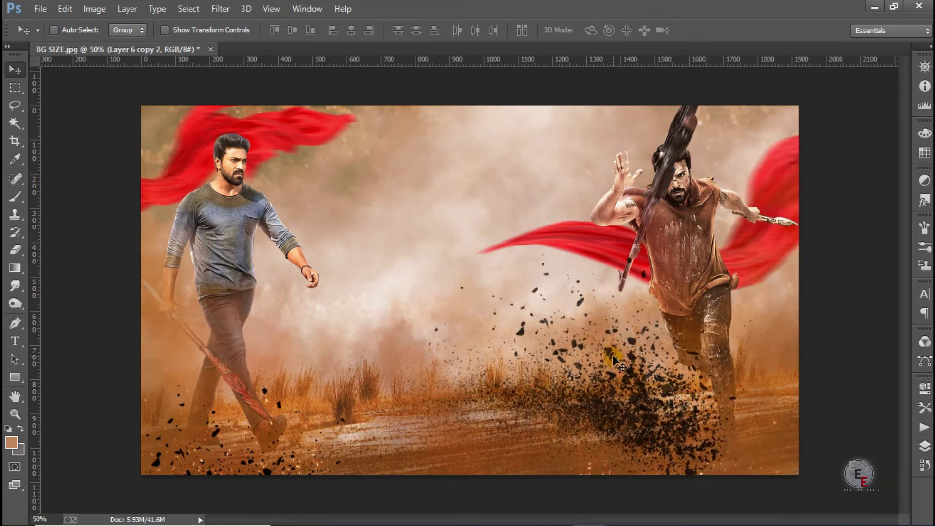
key(ctrl+t)
drag(887, 321, 267, 521)
drag(546, 340, 612, 446)
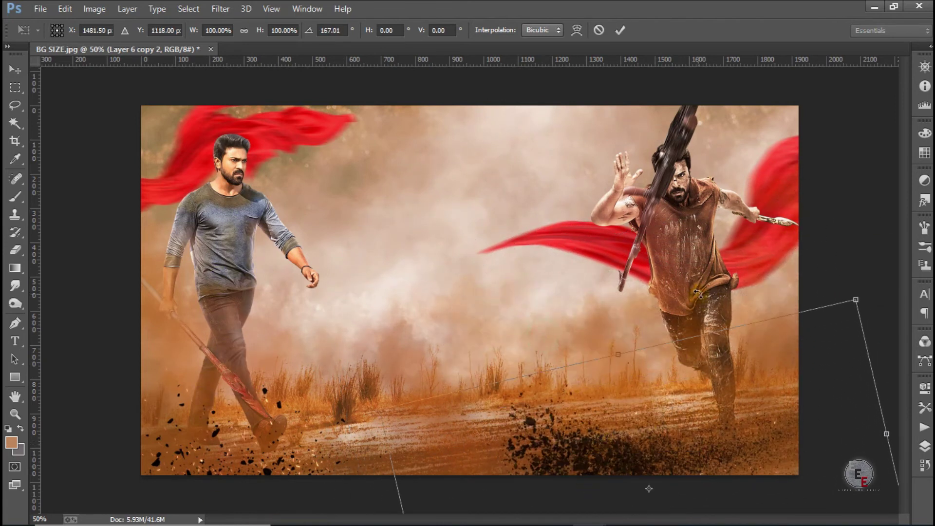
click(620, 31)
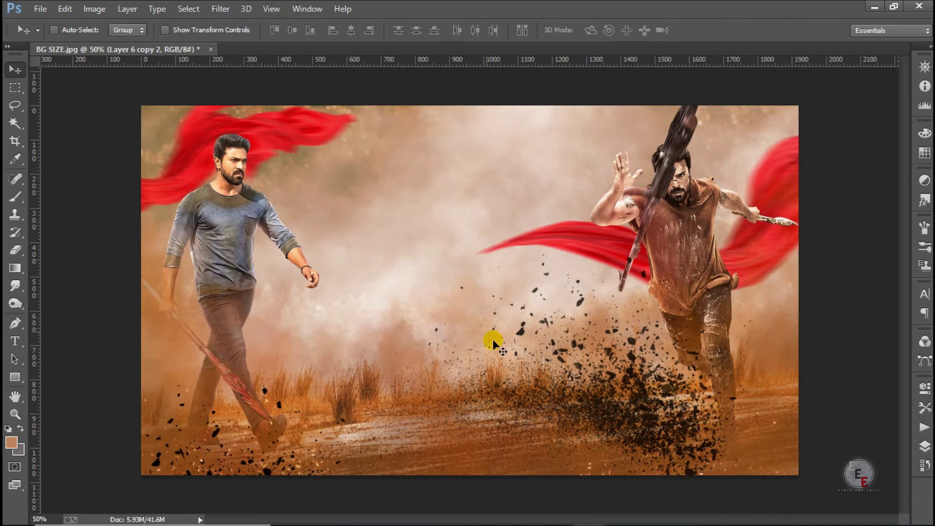
click(925, 446)
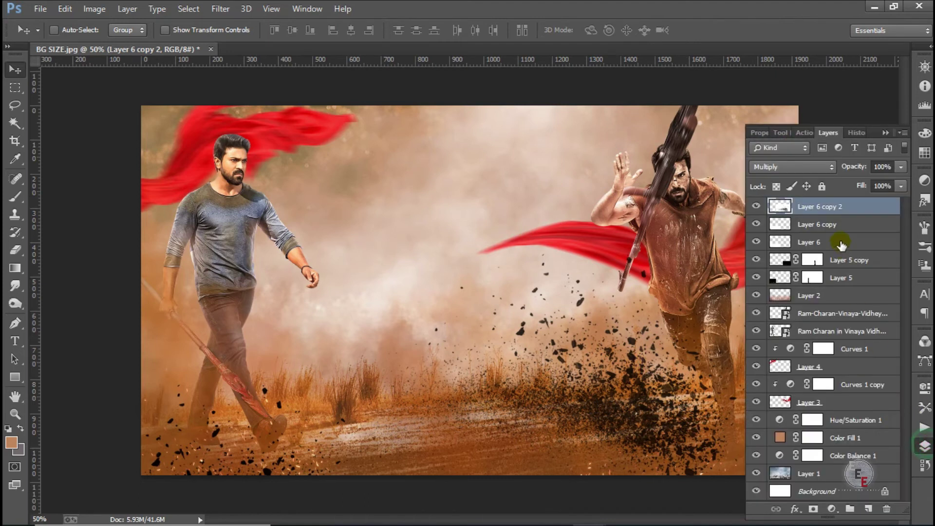
right_click(827, 206)
click(590, 161)
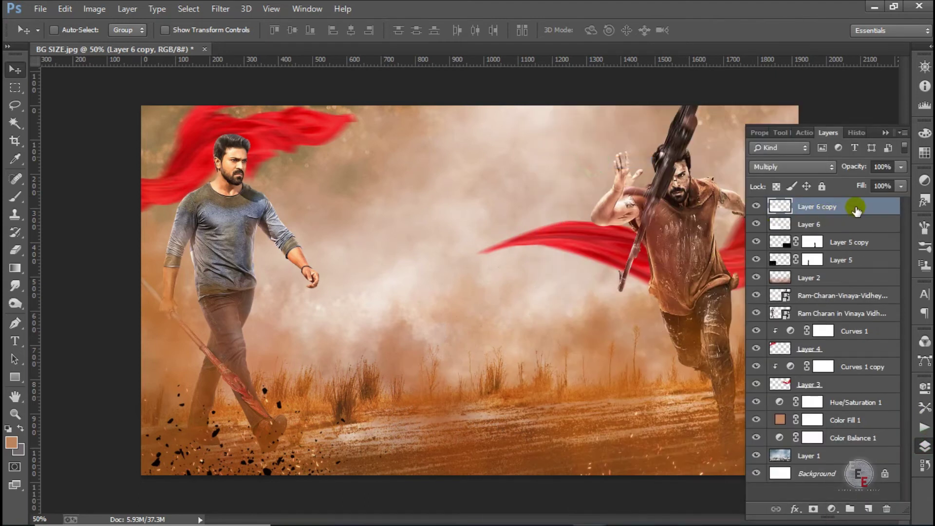
Duplicate the top rocks layer and place the copy on the ground around the running figure's feet
drag(263, 432, 622, 446)
click(886, 133)
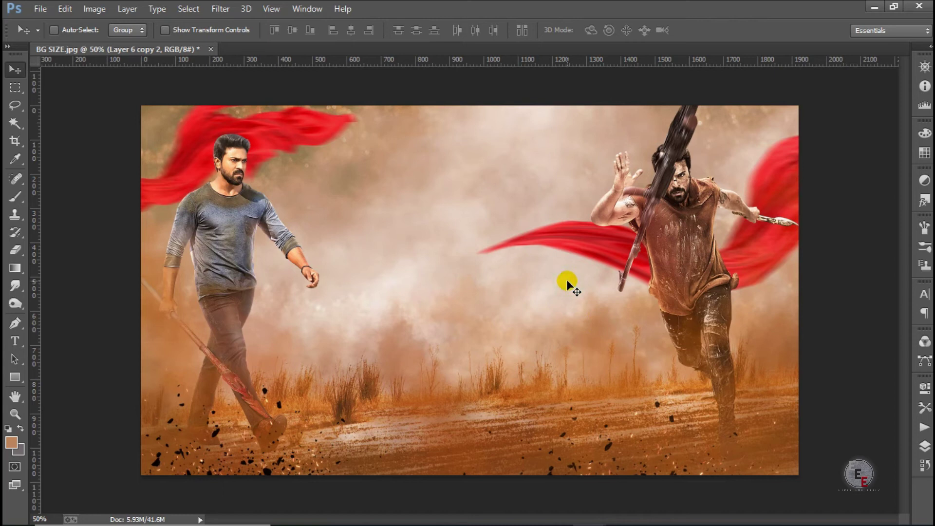
Open flag bg.png, copy it into the BG SIZE document, close the source, and position the new layer along the canvas's bottom edge
click(39, 9)
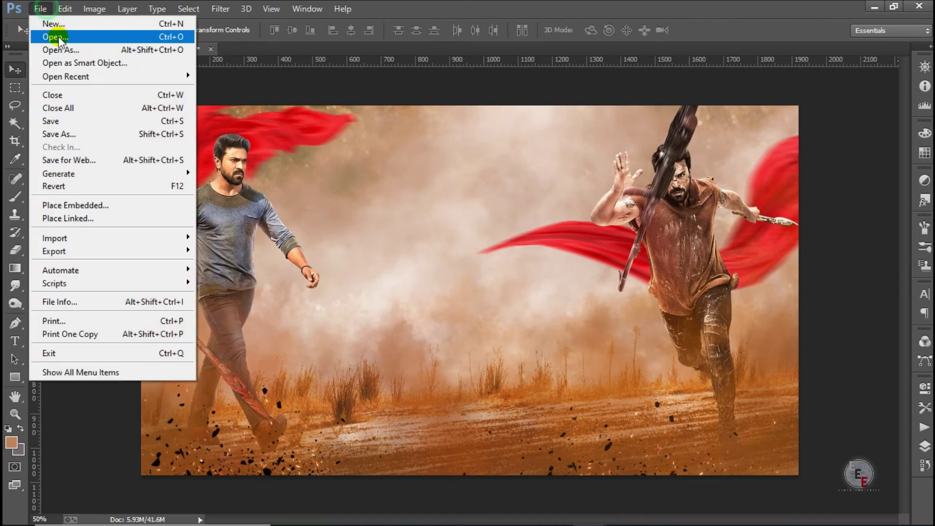
click(57, 36)
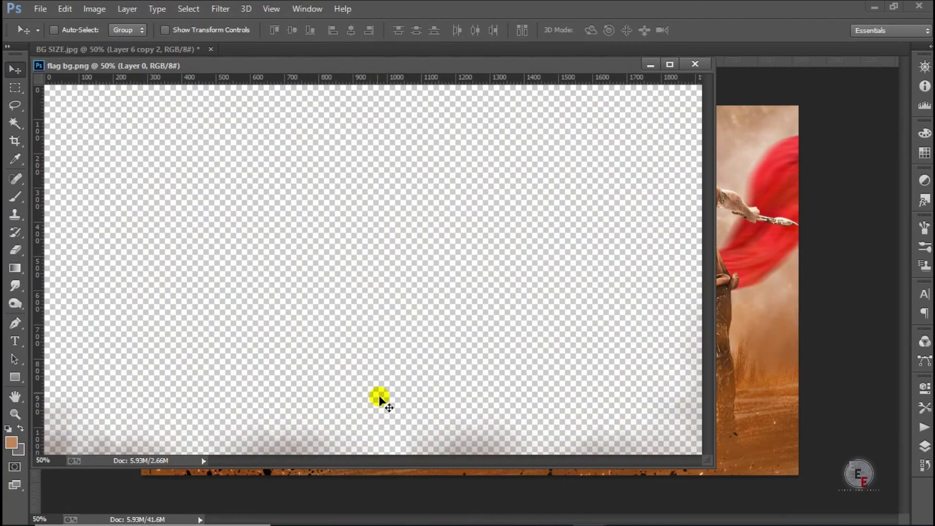
drag(390, 403, 715, 246)
drag(733, 231, 730, 232)
click(695, 64)
drag(673, 266, 422, 468)
Move the flag bg layer directly below Layer 2 and switch its visibility off and on to check its effect
click(930, 453)
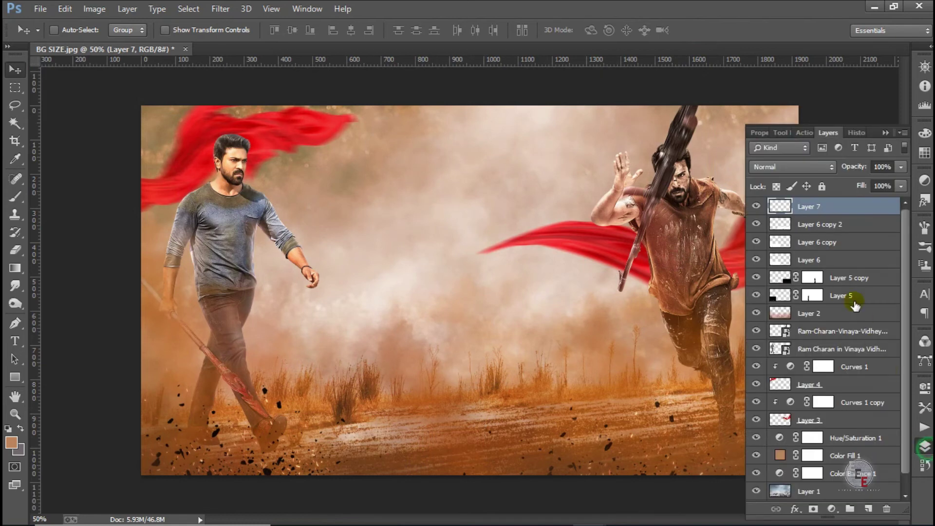
drag(831, 206, 828, 314)
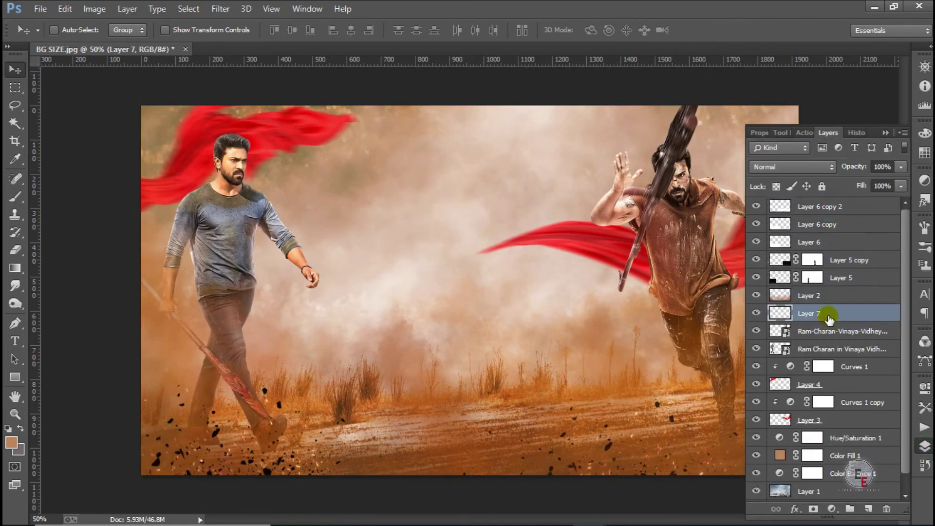
click(754, 314)
click(754, 314)
click(754, 314)
click(754, 314)
Open colour dust.png, copy it into the BG SIZE document as a new layer, and close the source file
click(40, 9)
click(60, 32)
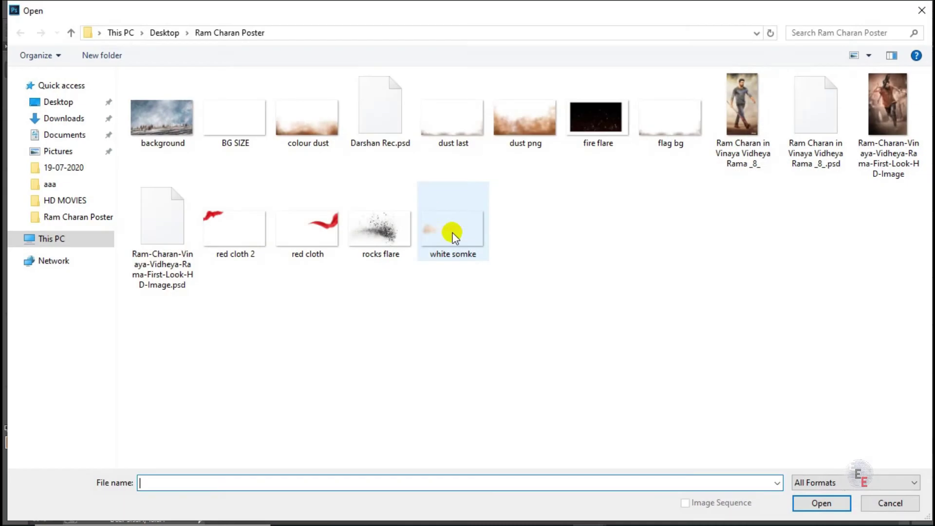
double_click(306, 122)
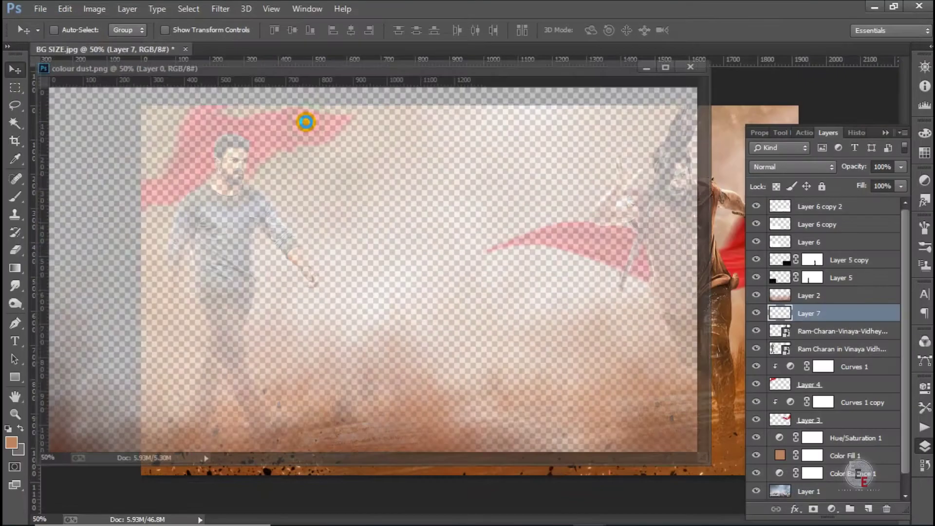
drag(449, 415, 735, 183)
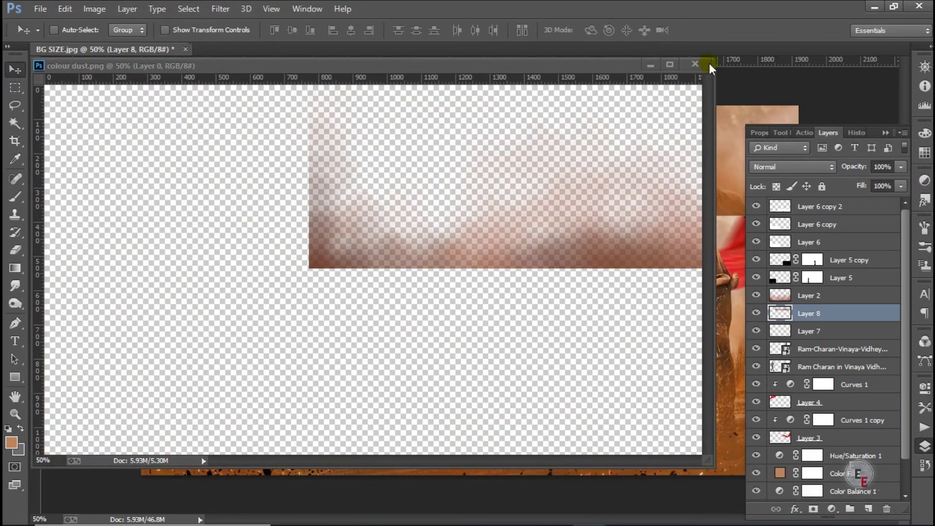
click(695, 64)
Move the colour dust layer directly above Layer 6 and position it along the canvas's bottom edge
drag(813, 313, 825, 241)
drag(564, 171, 379, 435)
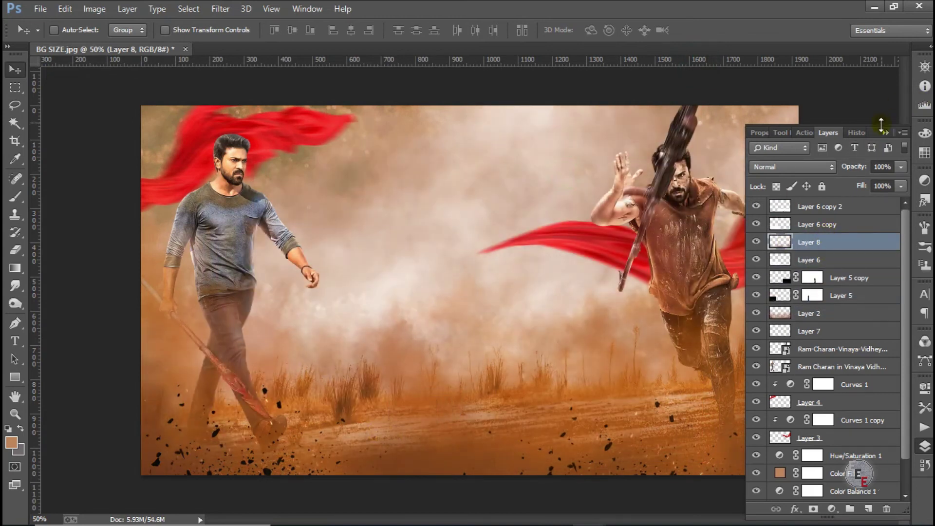
Apply Free Transform to the colour dust layer and switch its visibility off and on to judge its effect
click(884, 133)
key(ctrl+t)
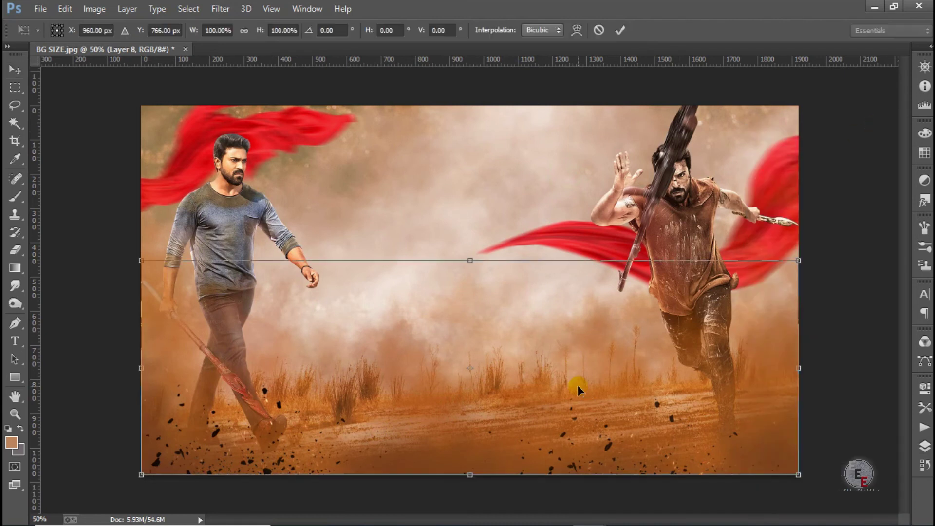
click(621, 30)
click(925, 446)
click(757, 241)
click(757, 242)
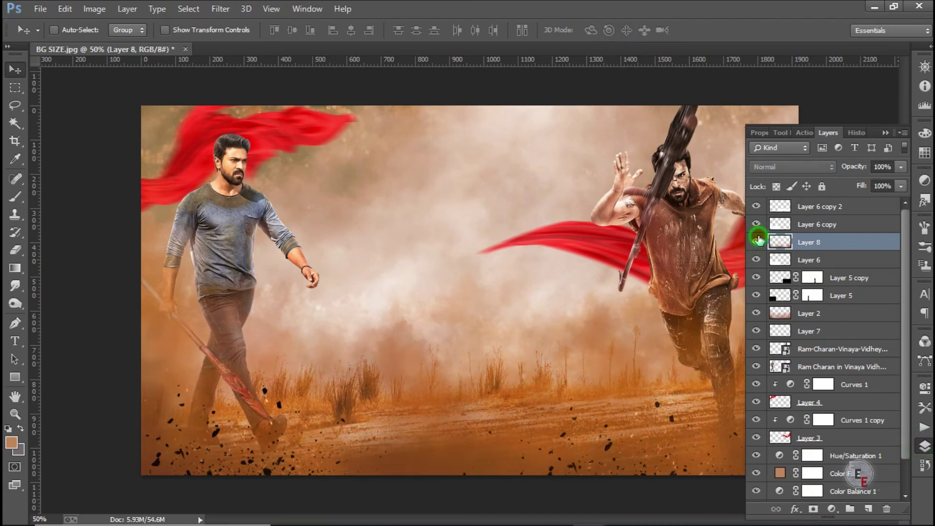
key(ctrl+minus)
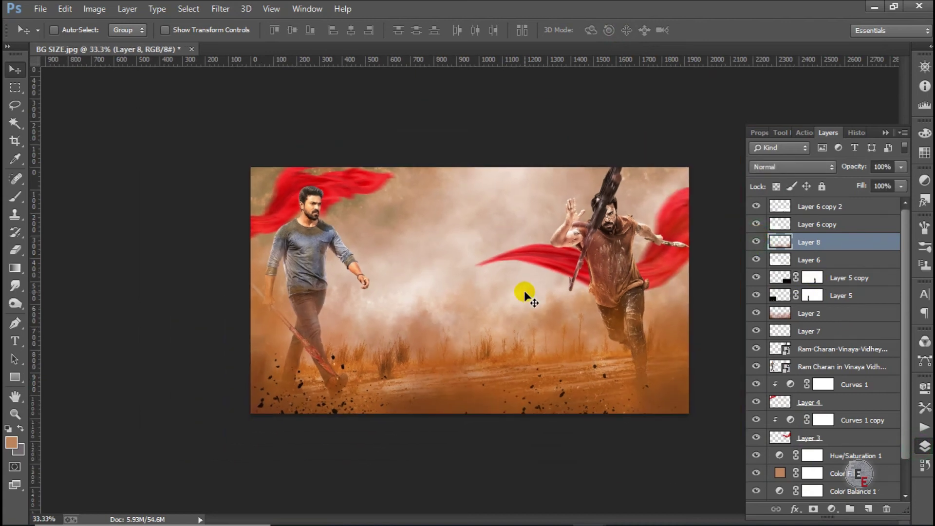
key(ctrl+plus)
key(ctrl+minus)
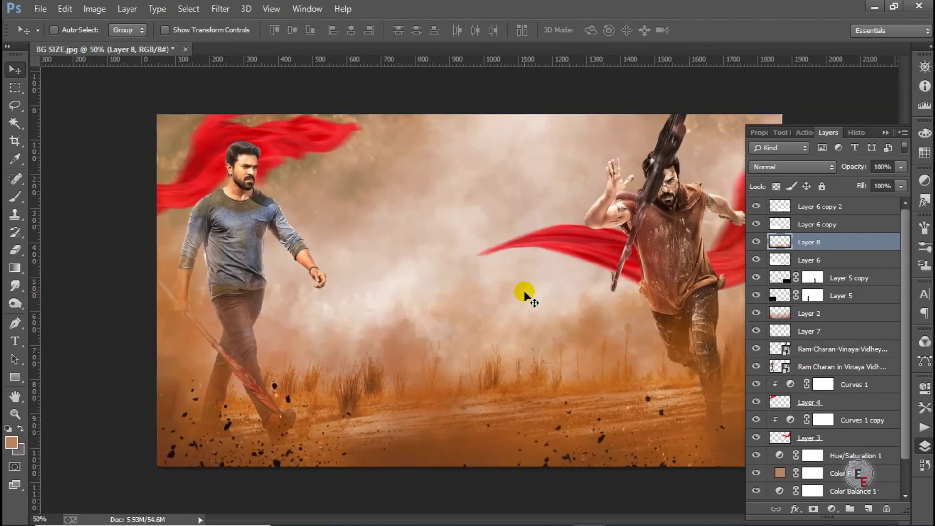
key(ctrl+plus)
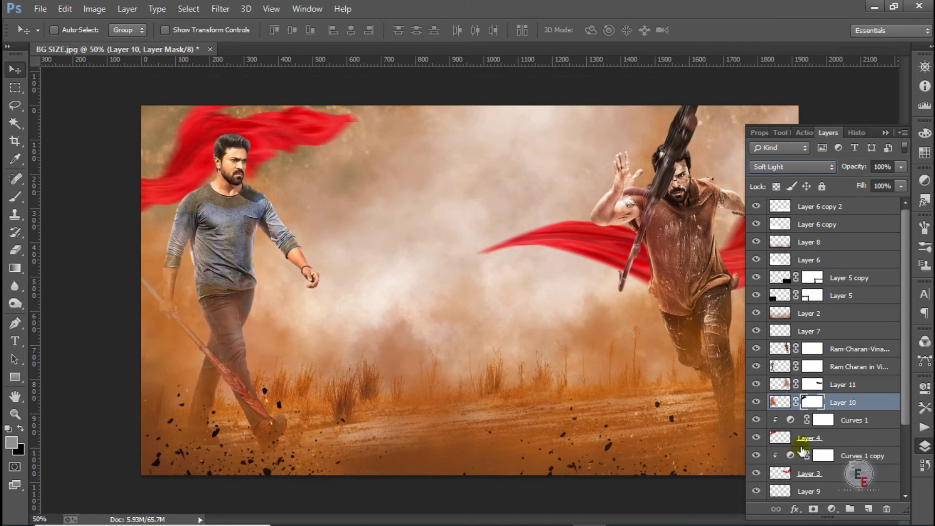
Select the red cloth Layer 4 and switch its visibility off and on to check its effect
click(833, 439)
click(756, 438)
click(756, 438)
click(547, 234)
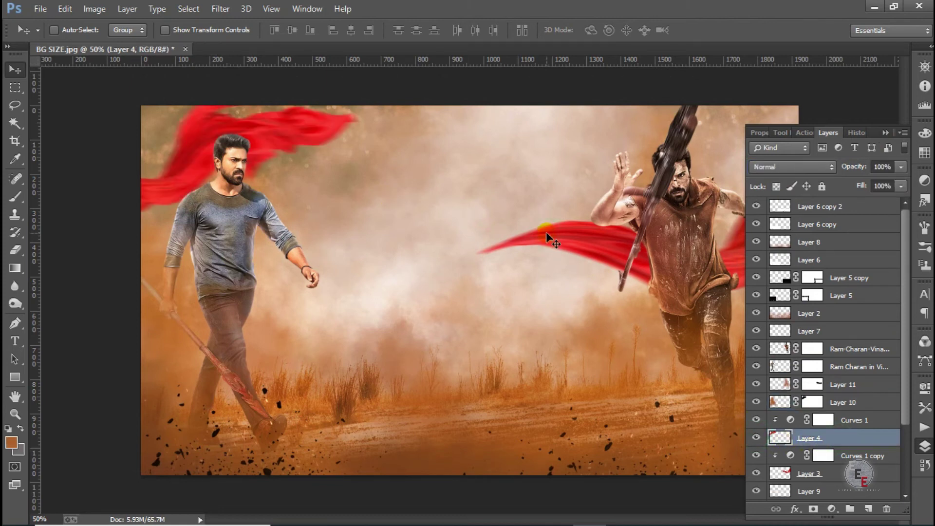
click(451, 165)
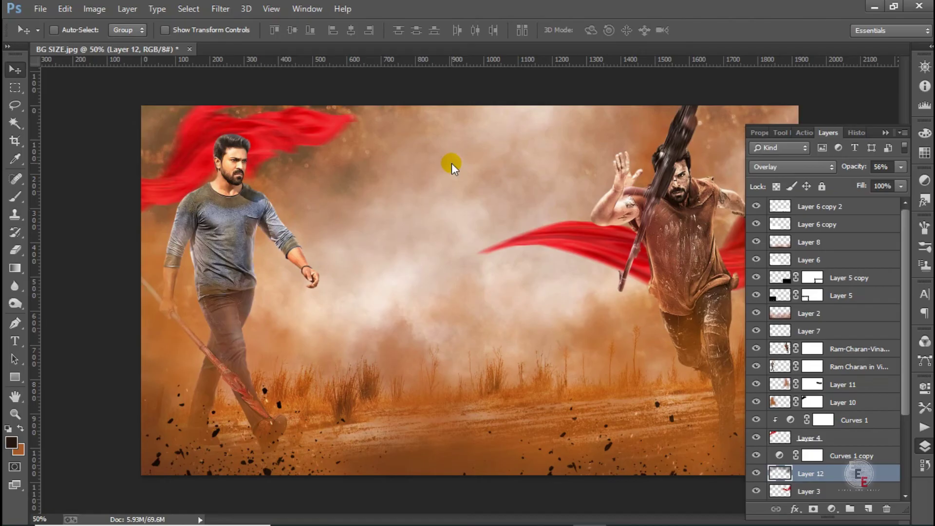
Save the layered document as a Photoshop file named poster in the Ram Charan Poster folder
key(ctrl+shift+s)
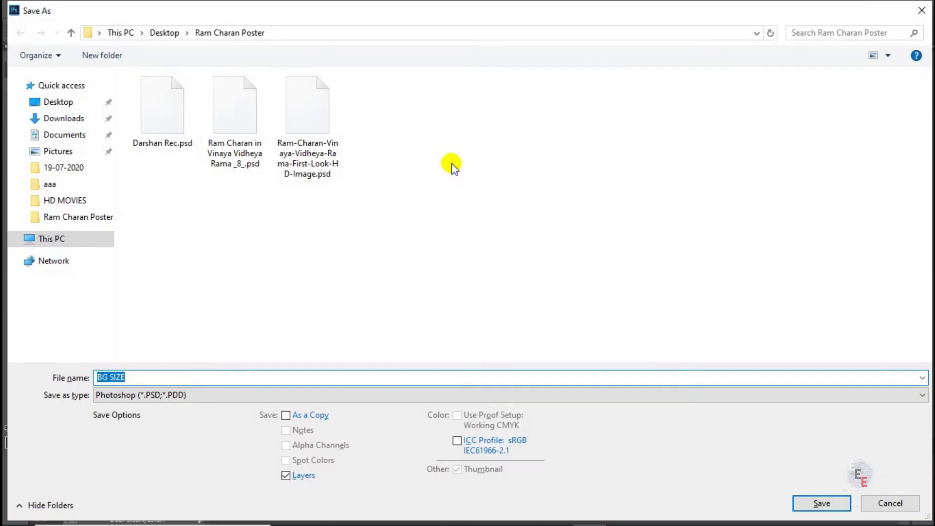
text(poster)
key(Return)
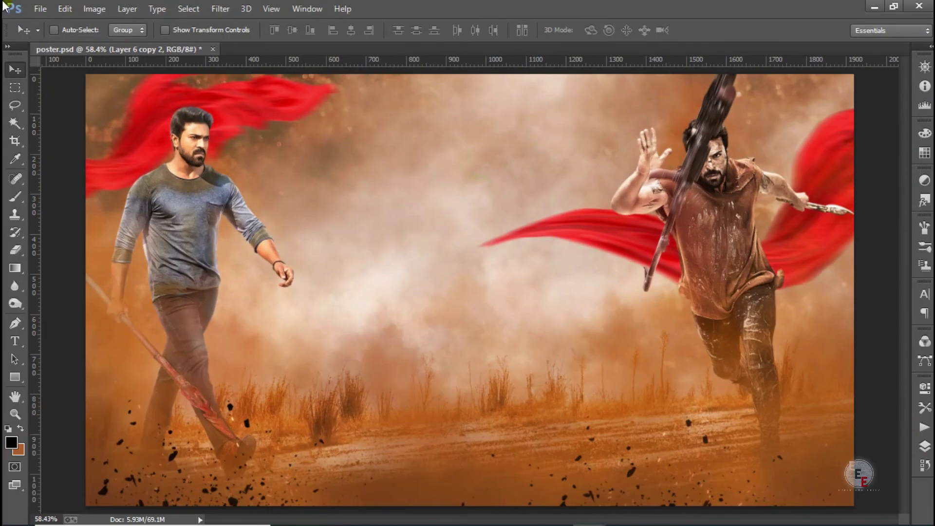
Place the wp5248134-vinaya-vidheya-rama-wallpapers title image in the poster and scale it to about 23.5%
click(38, 9)
click(68, 207)
click(661, 223)
double_click(661, 223)
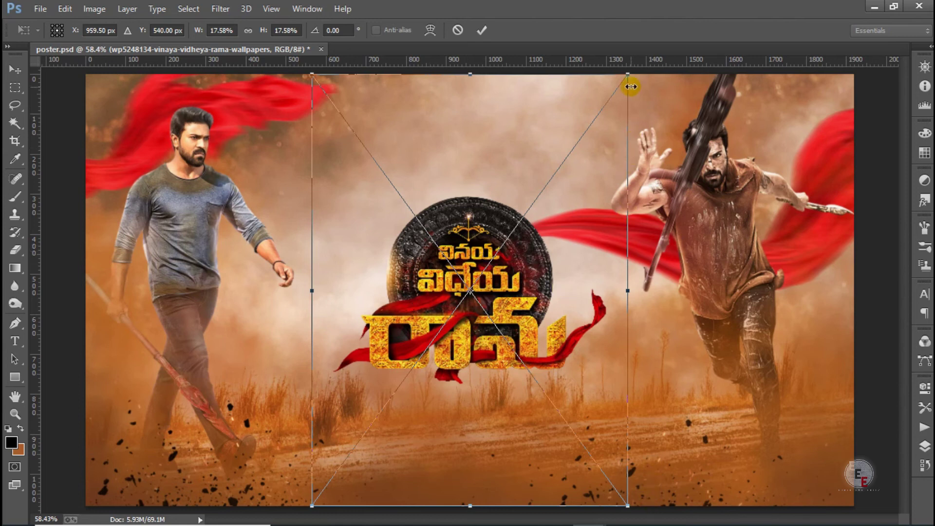
drag(629, 77, 708, 25)
click(482, 30)
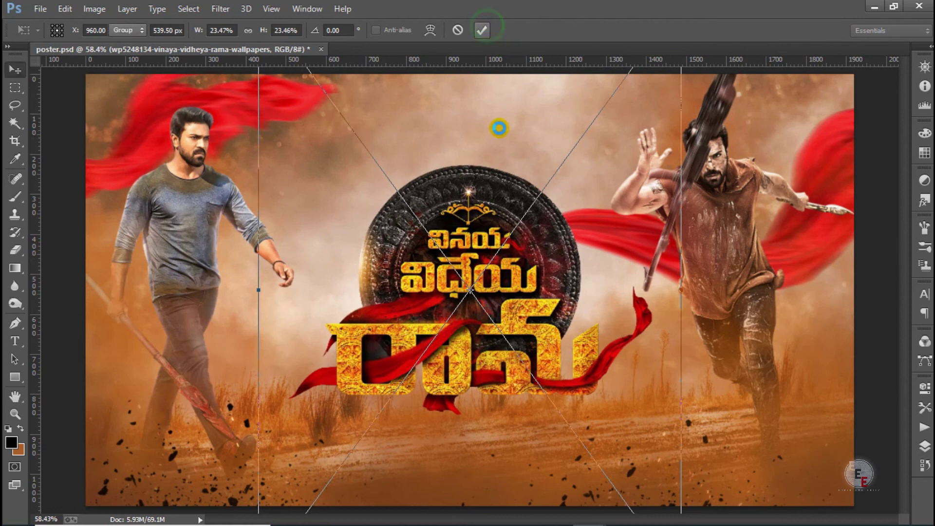
Centre the title horizontally on the canvas, align it to the bottom edge, and clear the selection
key(ctrl+a)
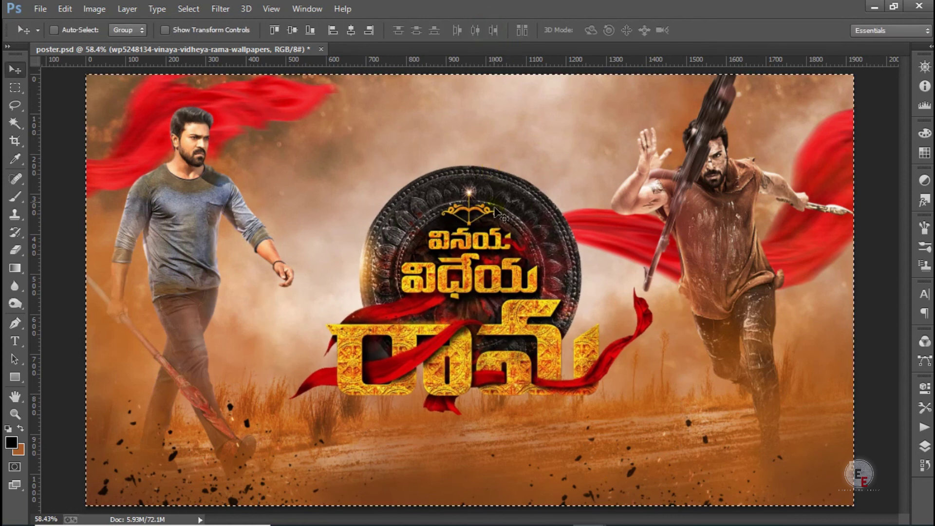
click(351, 30)
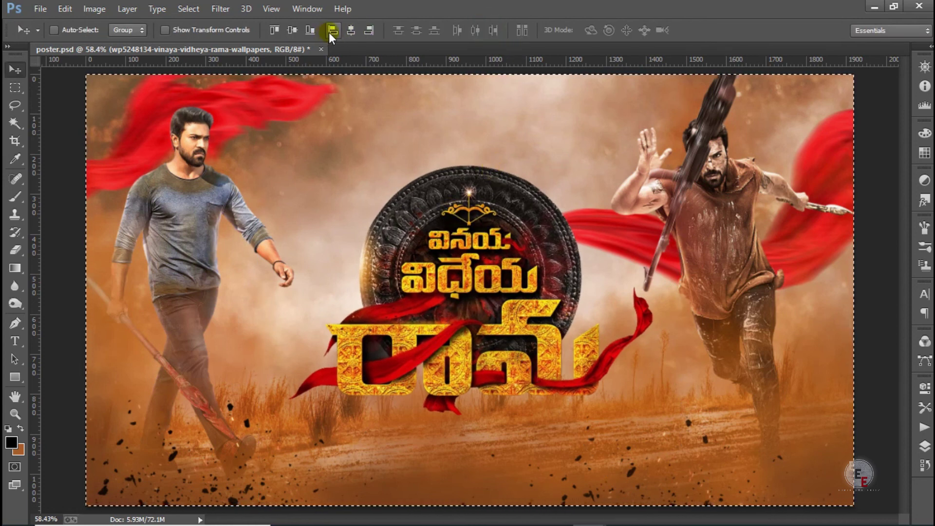
click(310, 31)
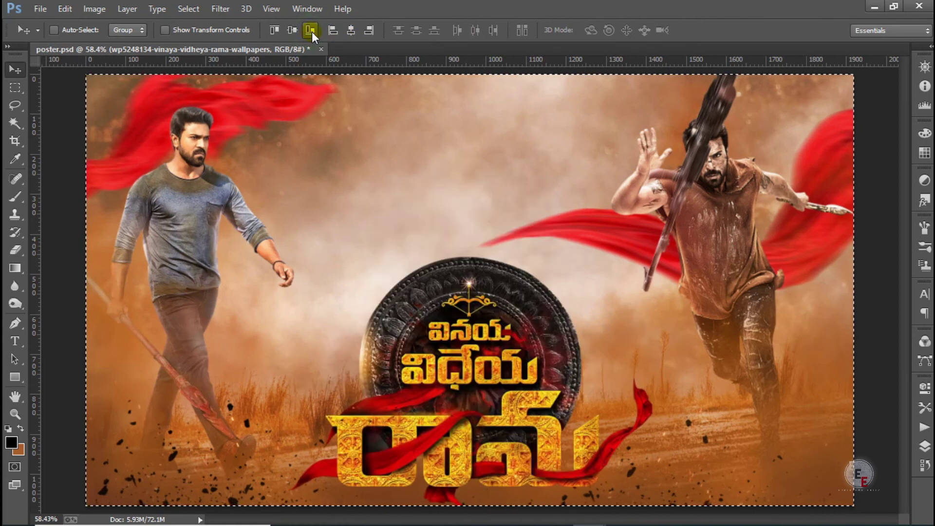
key(ctrl+d)
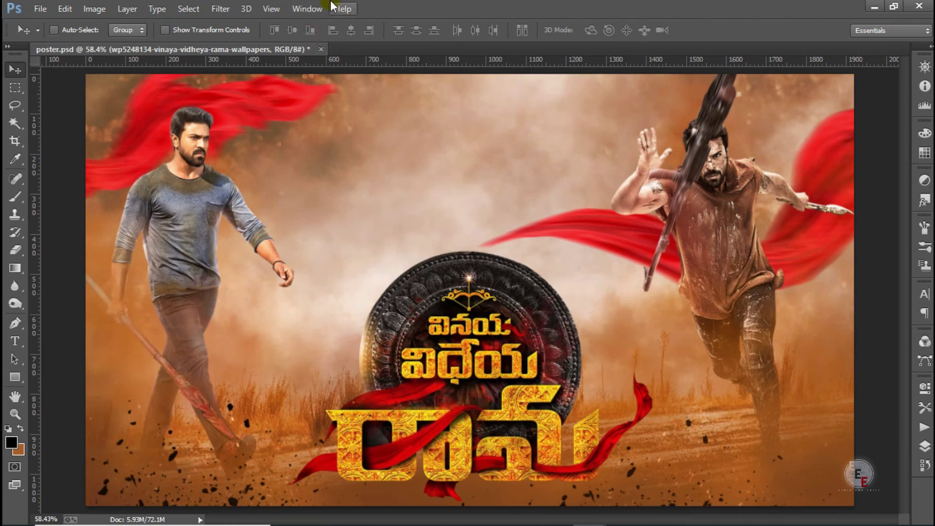
Add a new layer directly below the title and paint one soft black dab with an 800 px brush
click(924, 445)
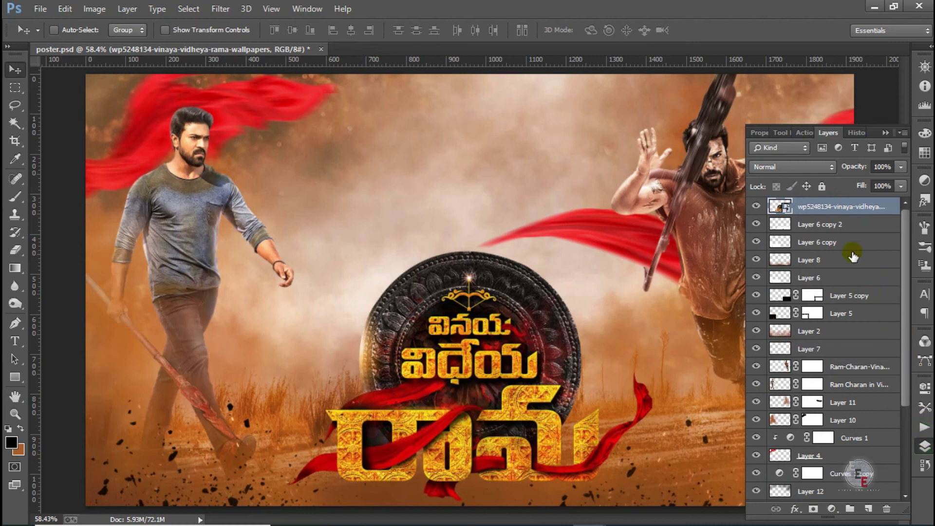
click(852, 227)
click(869, 509)
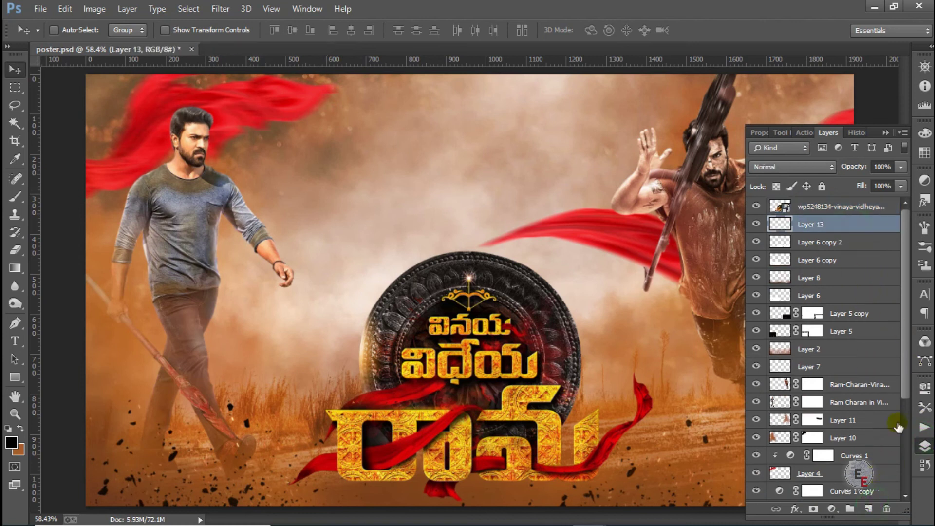
click(15, 445)
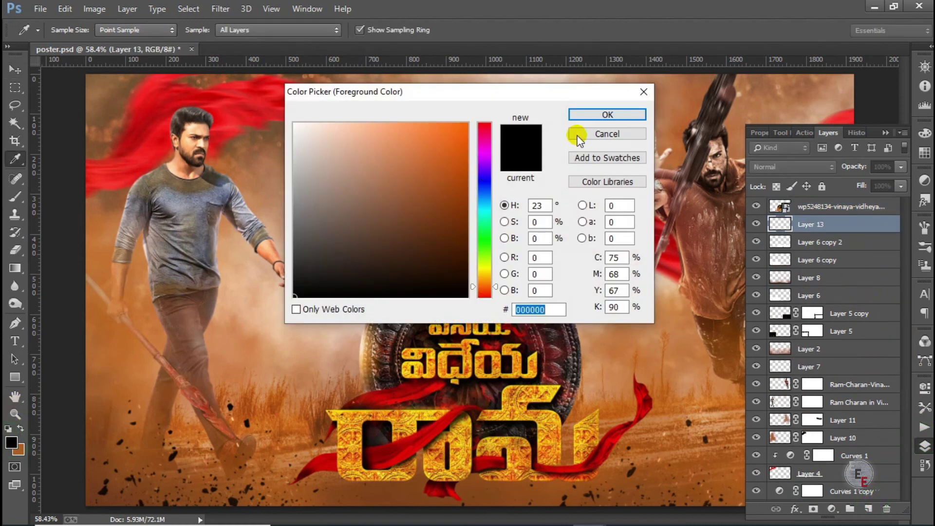
click(595, 115)
click(15, 196)
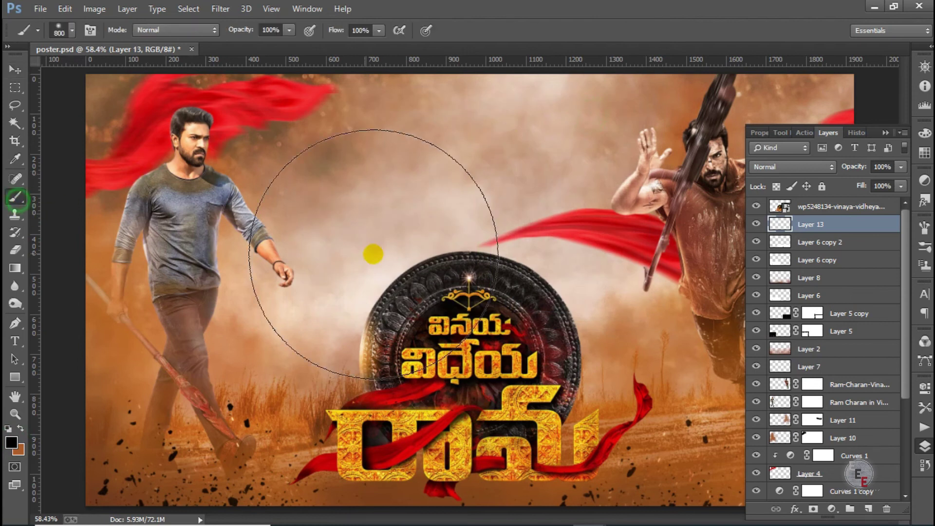
click(457, 224)
Flatten the black dab into a thin horizontal shadow by scaling its height to about 5.9%
click(14, 70)
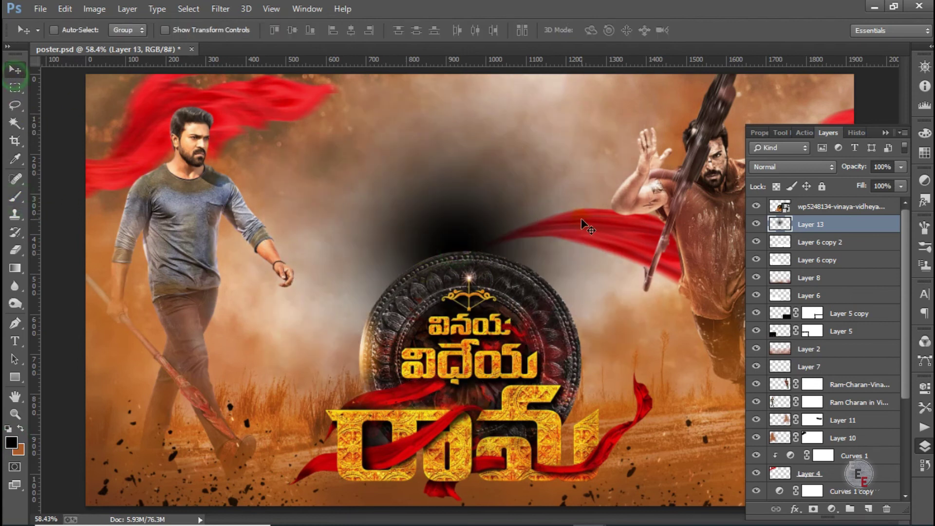
key(ctrl+t)
drag(453, 77, 458, 227)
drag(558, 208, 550, 132)
drag(444, 124, 453, 223)
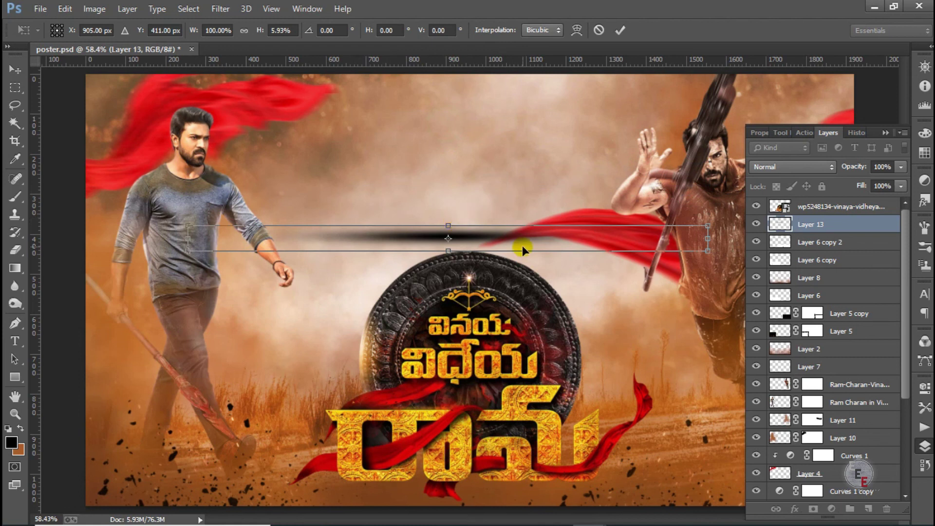
click(619, 29)
Centre the thin shadow on the canvas, move it down to the base of the title, and deselect
key(ctrl+a)
click(351, 30)
mouse_move(457, 229)
mouse_down()
mouse_move(490, 487)
mouse_move(480, 431)
mouse_move(506, 464)
mouse_up()
key(ctrl+d)
Stretch the shadow's height to about 231% and centre it horizontally on the canvas
key(ctrl+t)
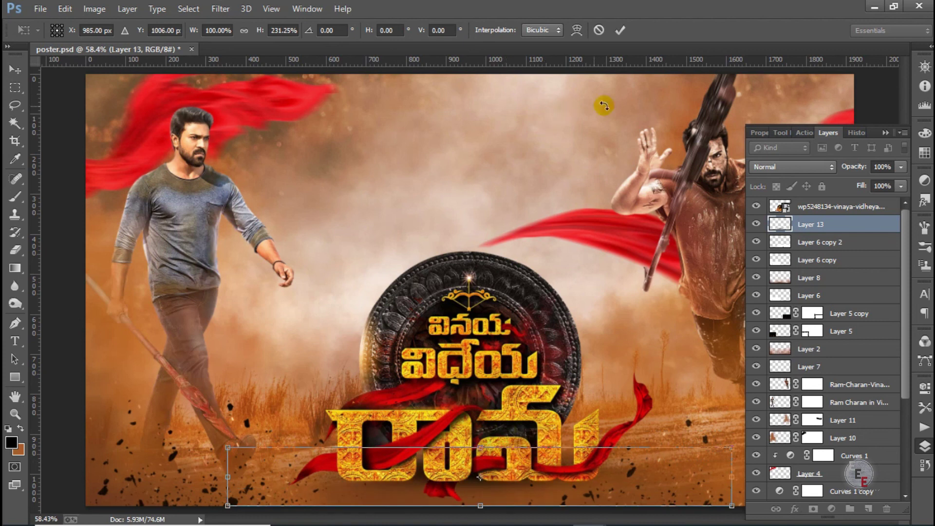
click(621, 31)
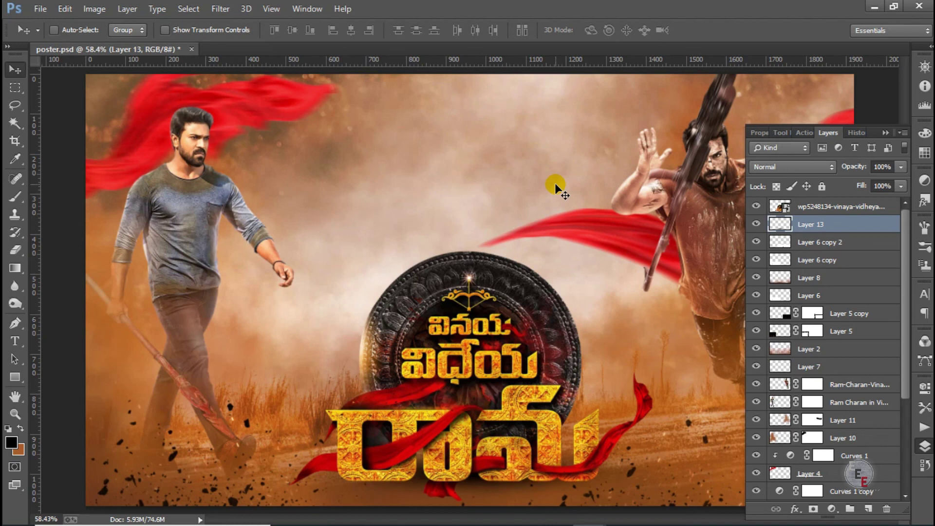
key(ctrl+a)
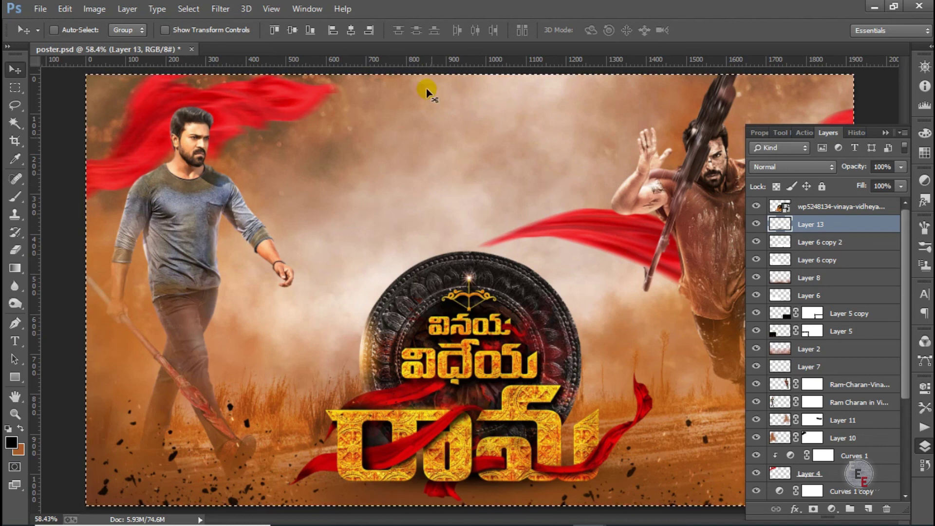
click(350, 30)
key(ctrl+d)
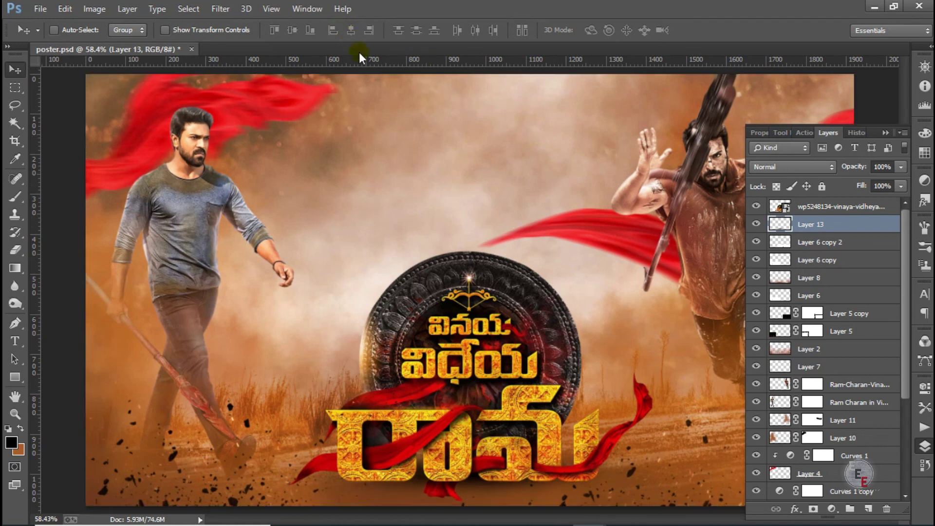
Switch the visibility of shadow Layer 13 off and on repeatedly to compare the title with and without it
click(755, 224)
key(ctrl+minus)
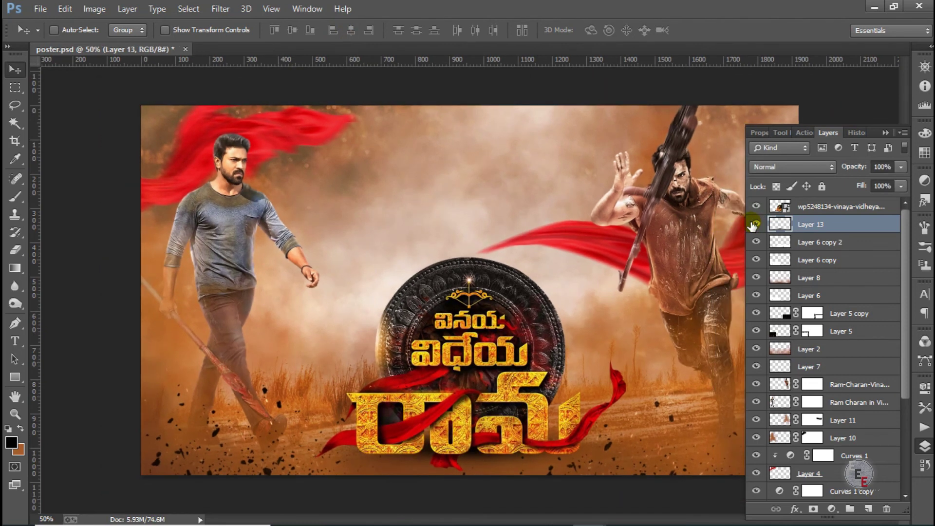
click(755, 224)
click(755, 224)
click(755, 224)
click(755, 224)
click(756, 224)
click(755, 224)
Nudge the shadow under the title and widen it with Free Transform
drag(480, 438, 481, 439)
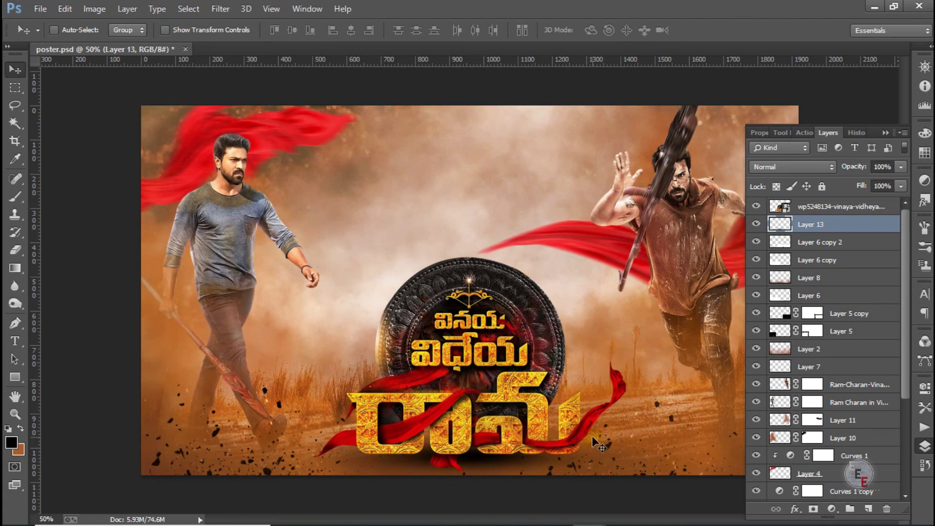
key(ctrl+t)
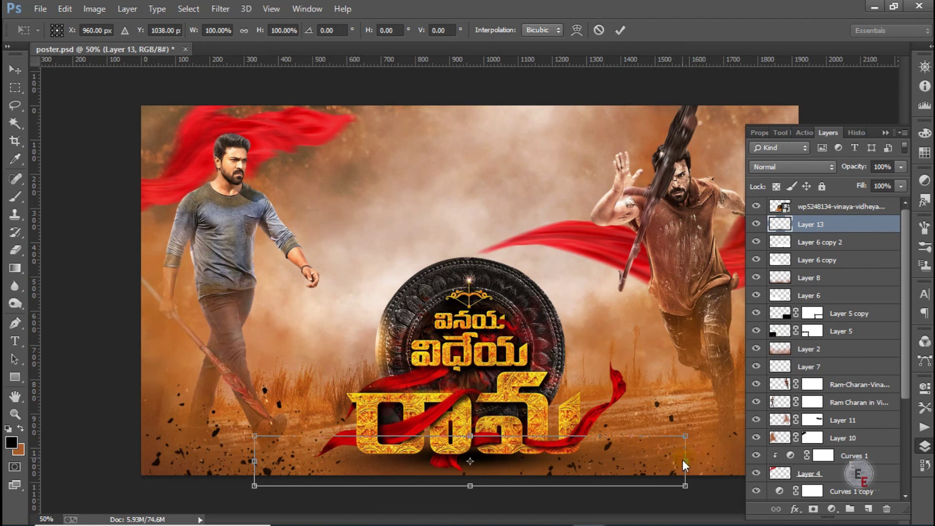
drag(685, 460, 772, 460)
click(621, 30)
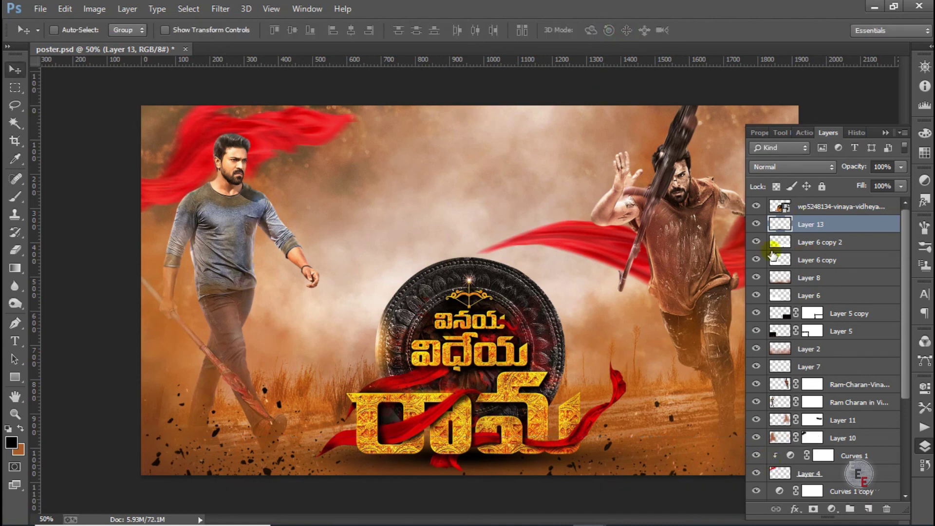
Set the shadow layer's opacity to 80% and toggle its visibility to check the finished poster
drag(853, 171, 835, 248)
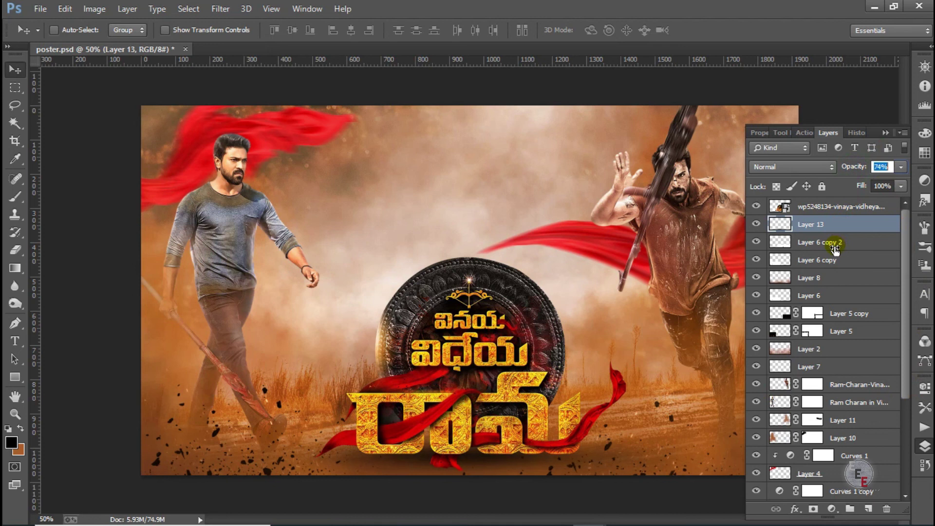
click(756, 223)
click(757, 224)
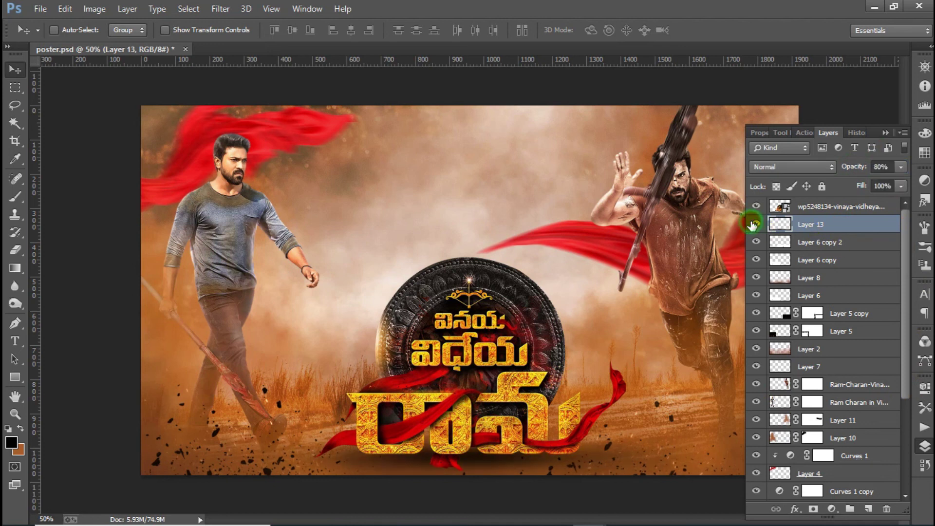
click(884, 132)
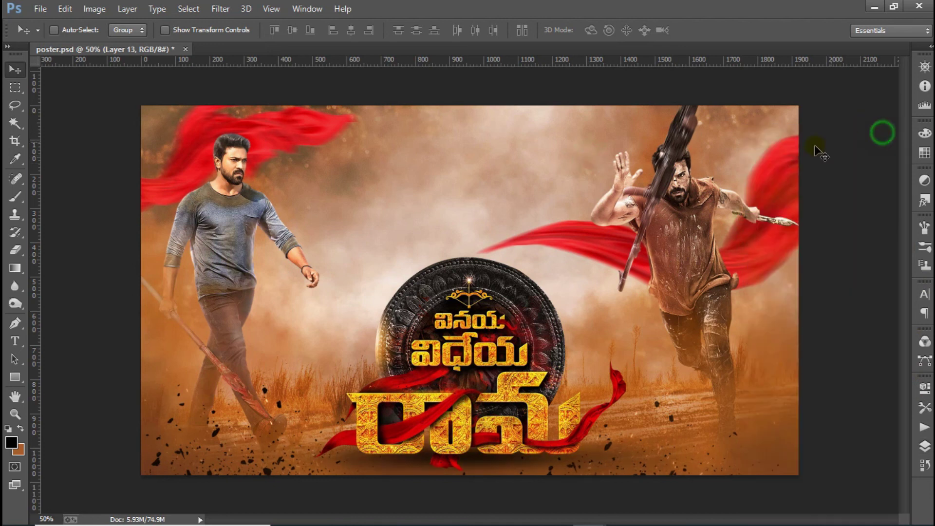
key(ctrl+0)
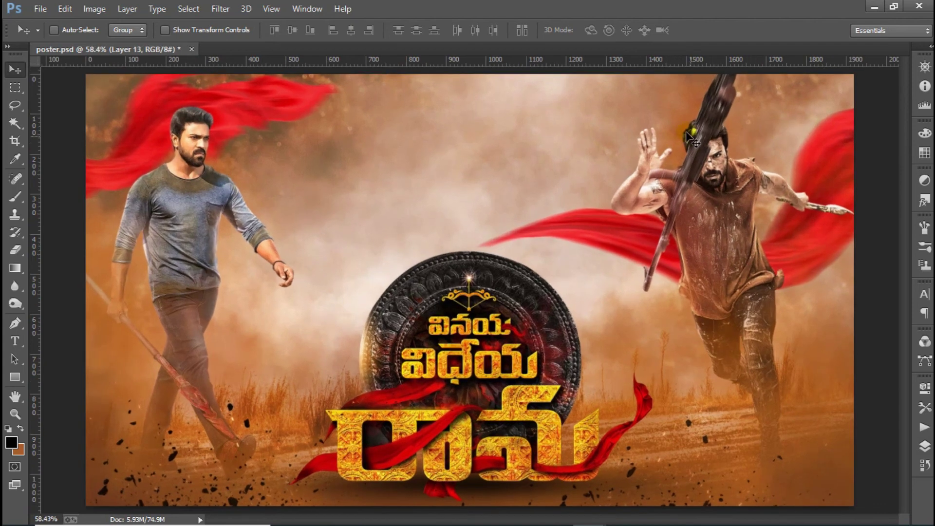